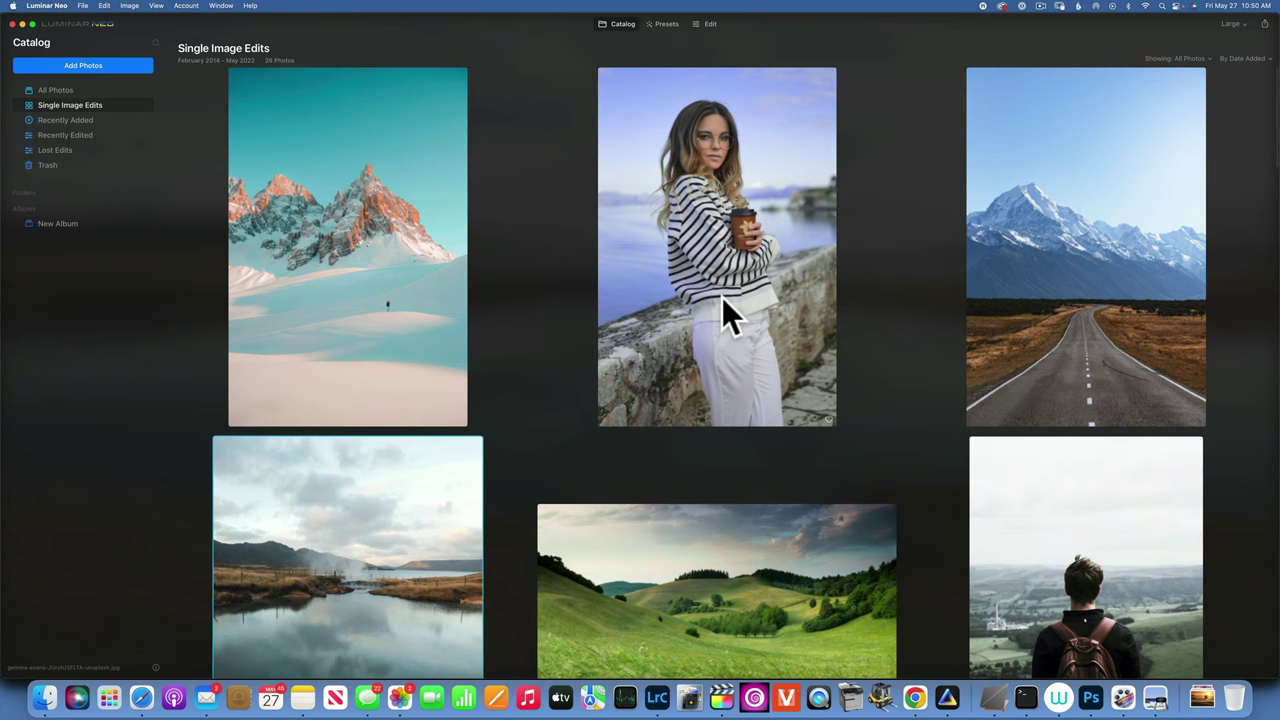
- Open the snowy mountain photo from Single Image Edits in the editor
scroll(722, 297, down, 5)
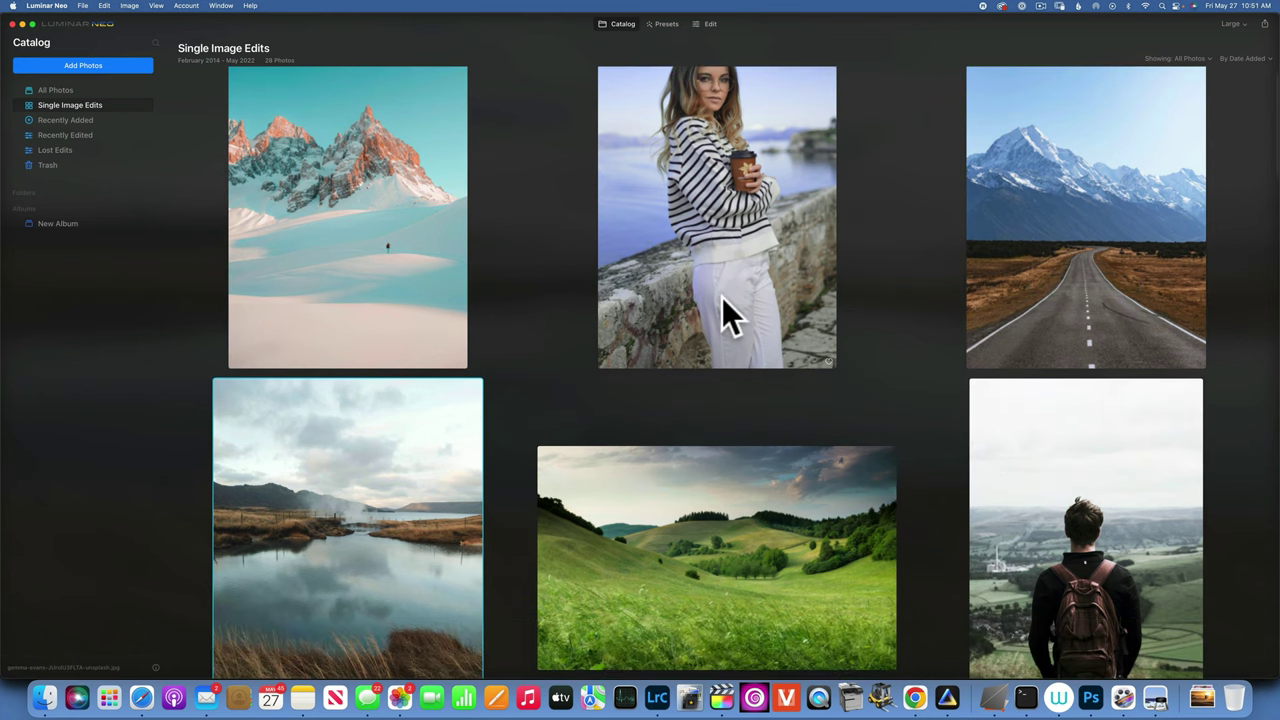
scroll(722, 297, down, 2)
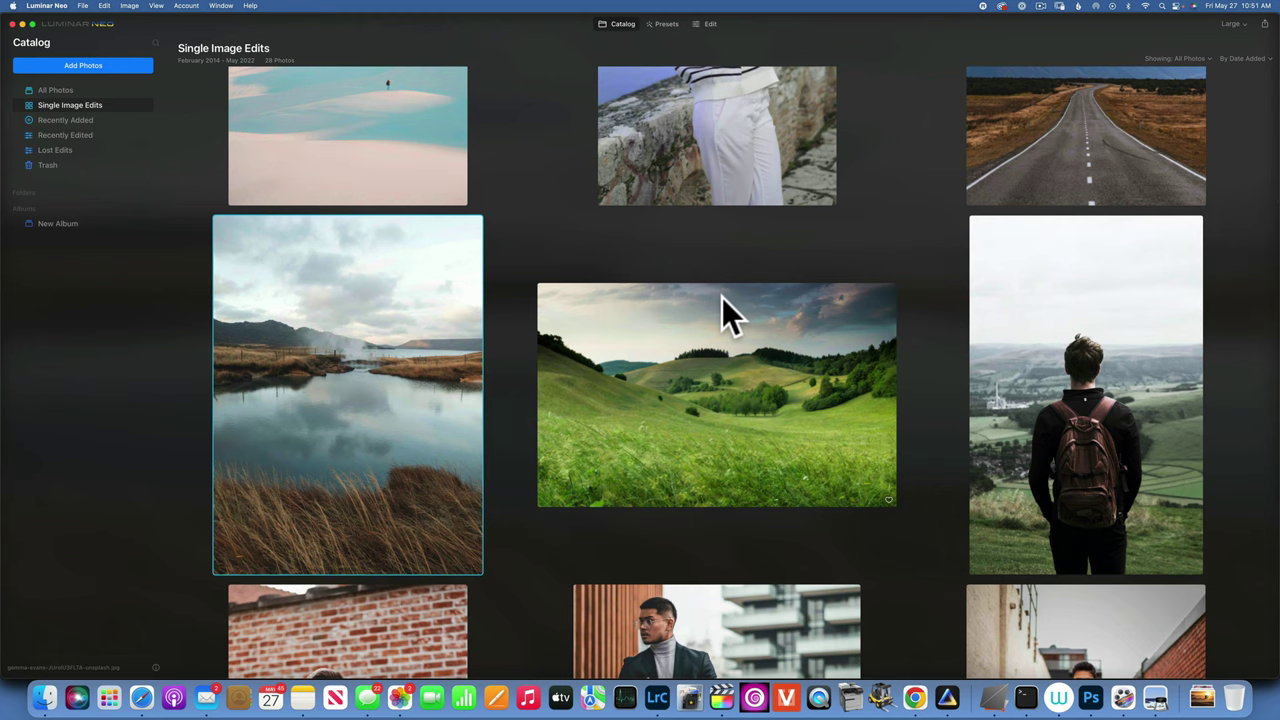
scroll(722, 297, up, 5)
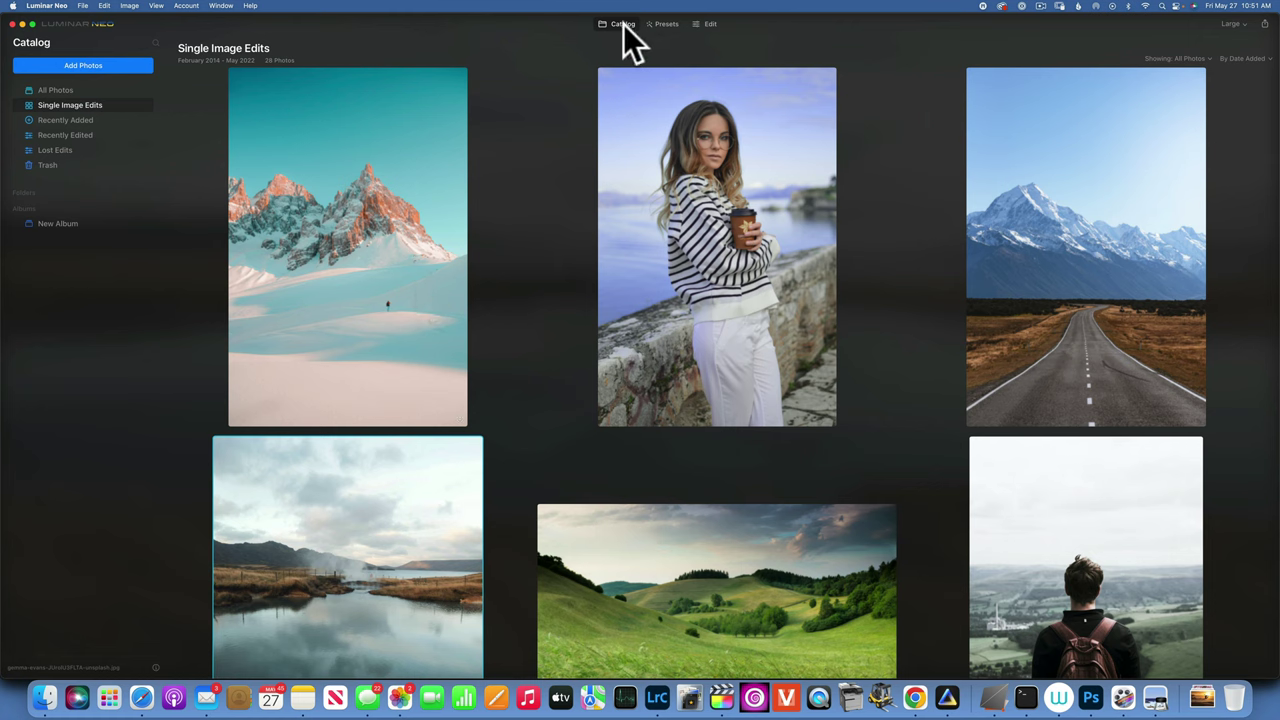
double_click(383, 220)
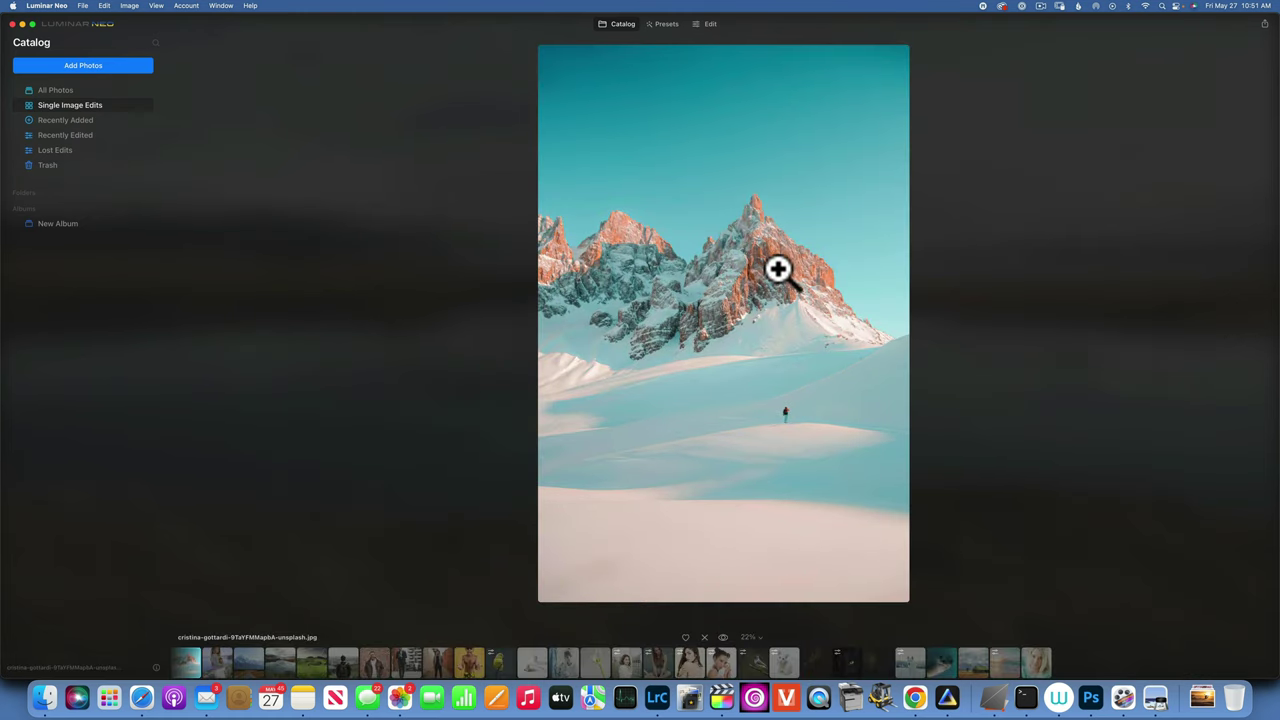
click(708, 24)
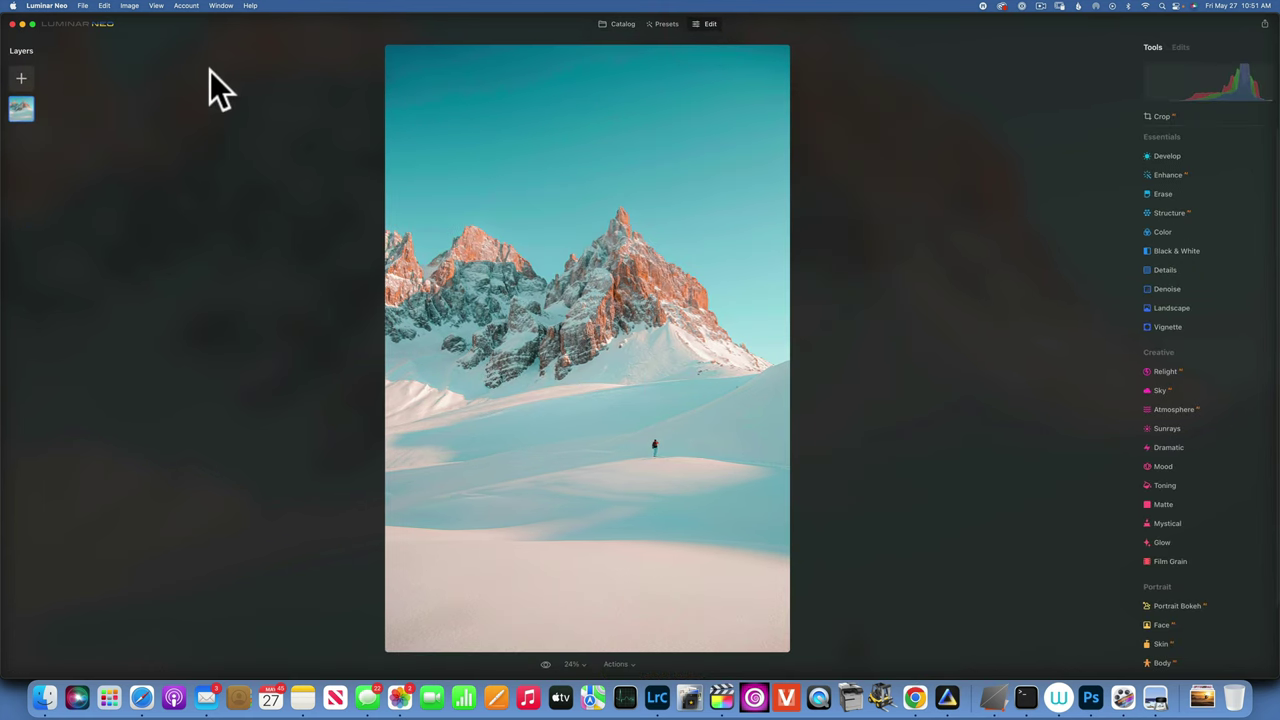
- Add the picture of the man in the straw hat as a new layer at 100 opacity
click(24, 78)
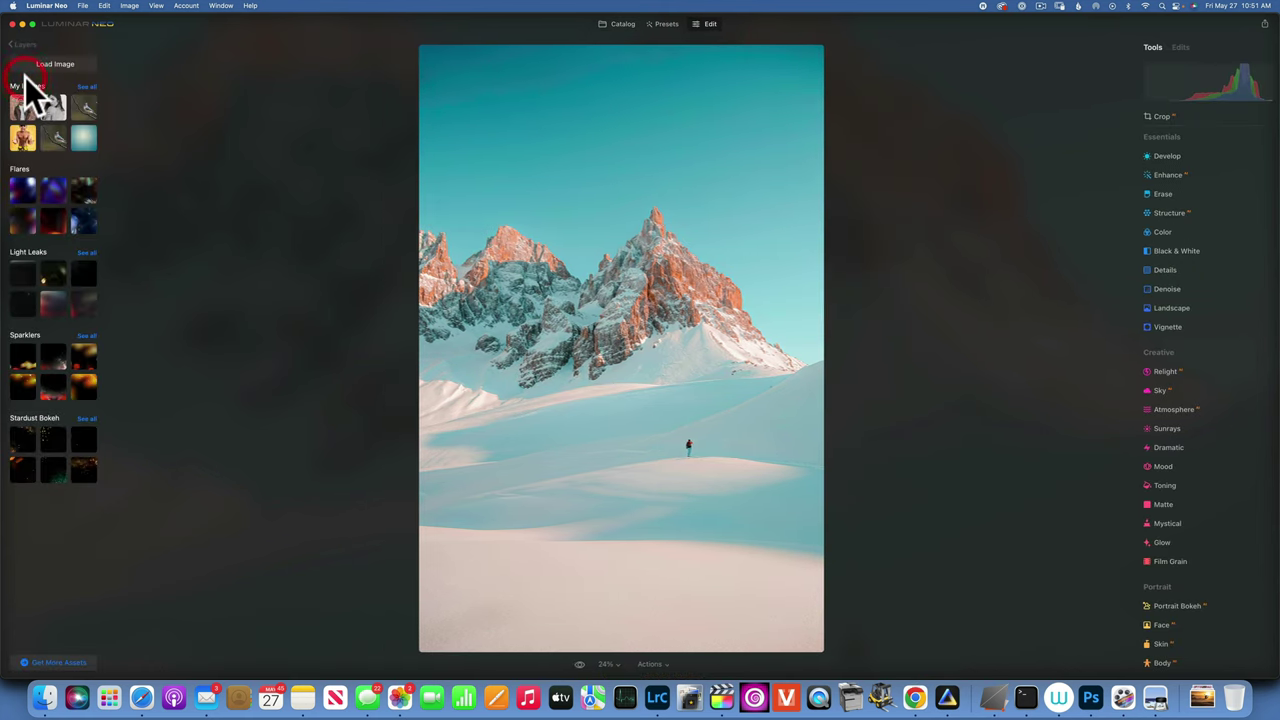
click(24, 138)
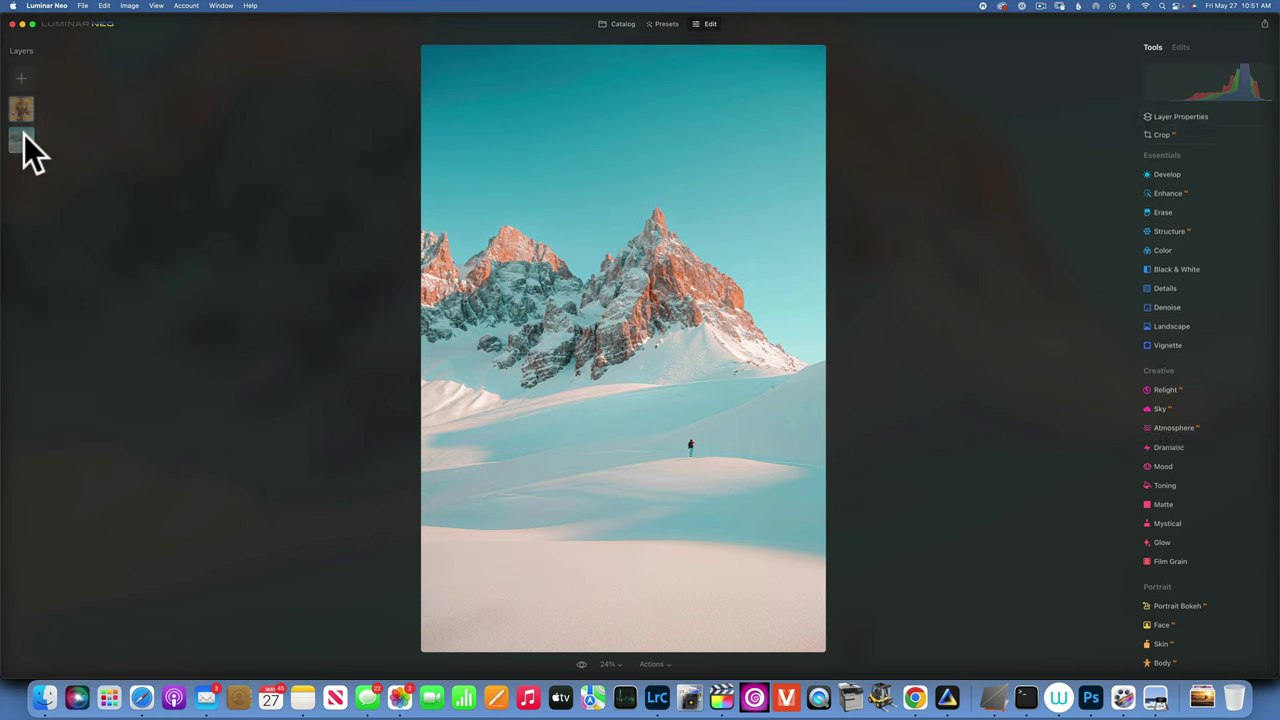
drag(1205, 165, 1272, 175)
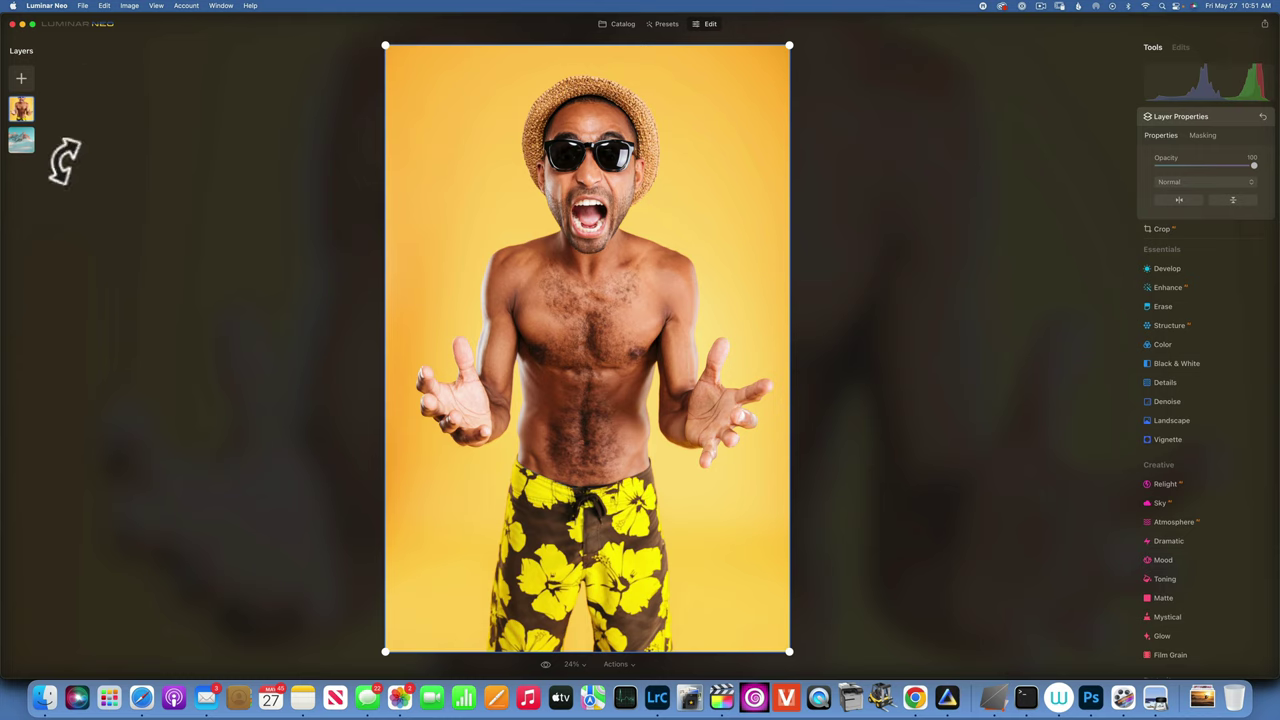
- Mask the man's layer with Mask AI using the Human category to remove its yellow background
click(1205, 134)
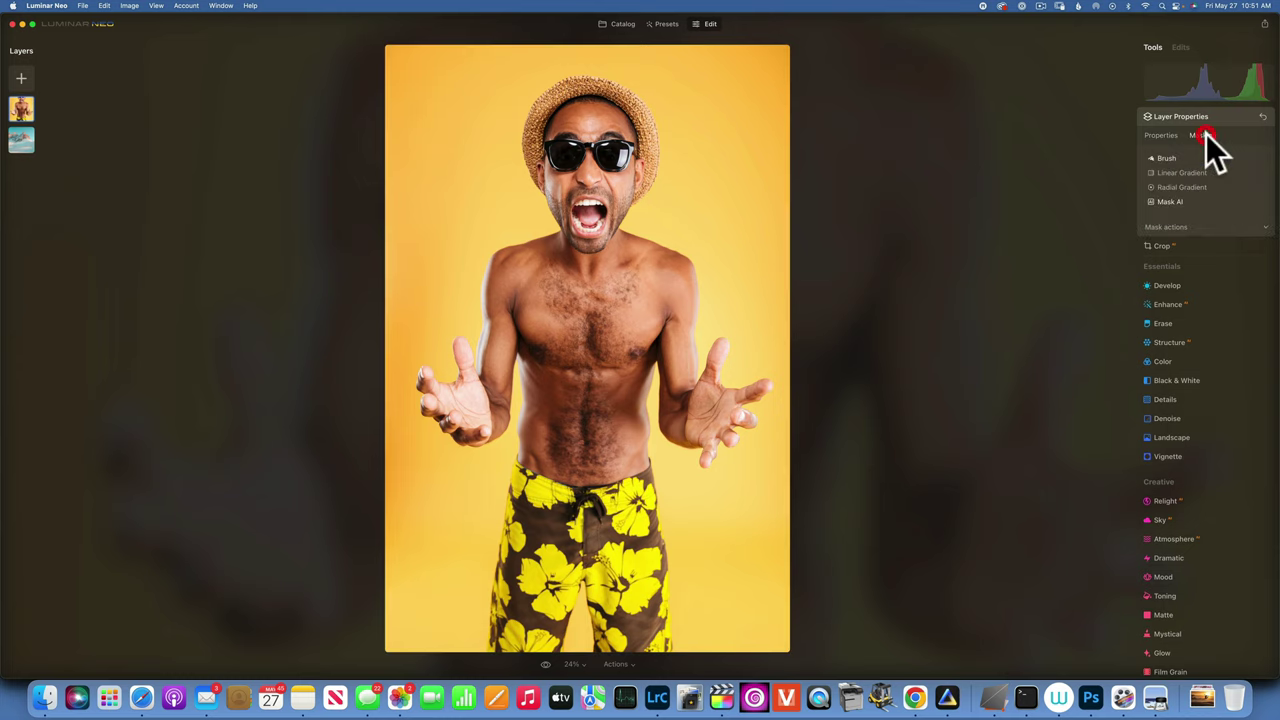
click(1170, 201)
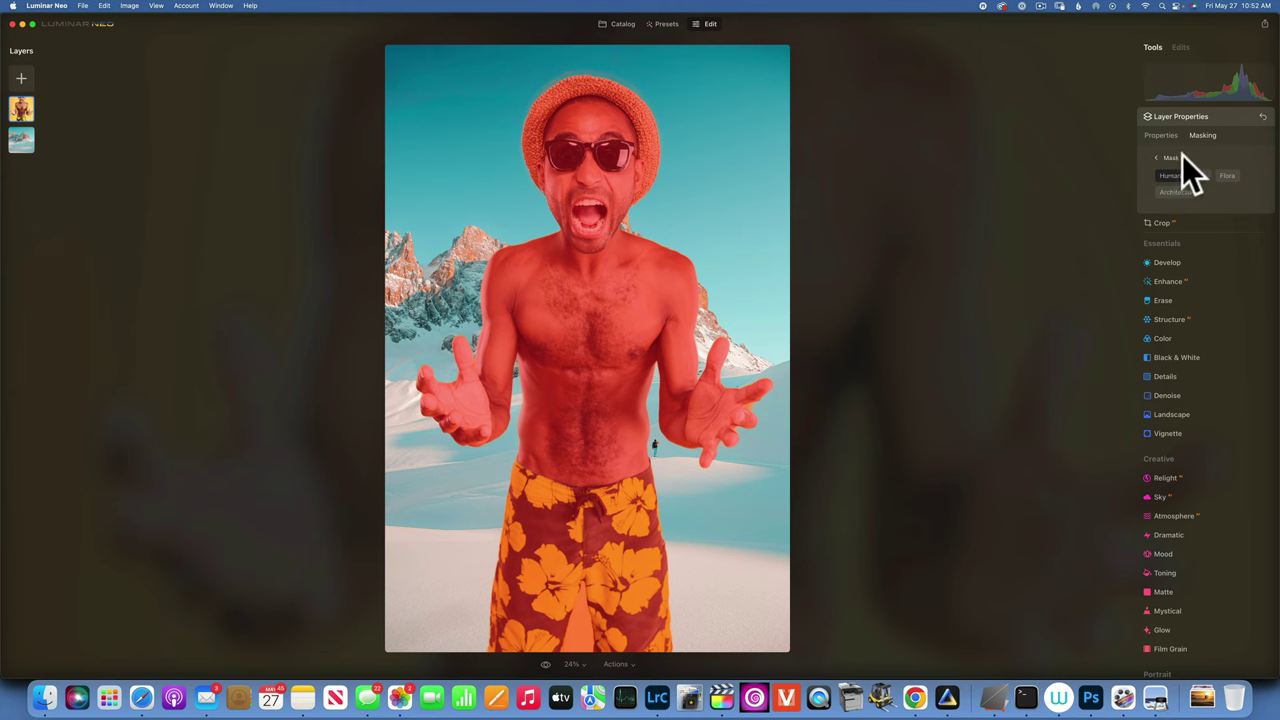
- Scale the man's layer down to about three quarters and place it slightly right of centre along the photo's bottom edge
click(1159, 134)
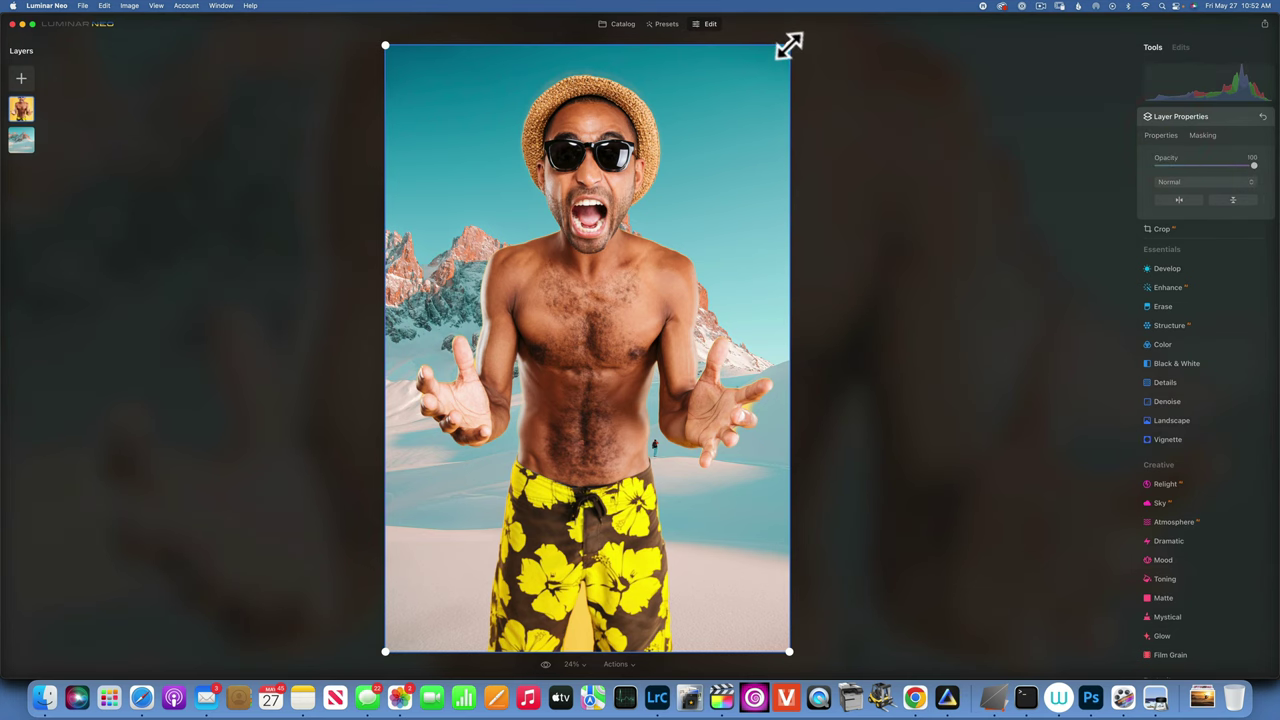
drag(786, 46, 680, 200)
drag(554, 459, 622, 459)
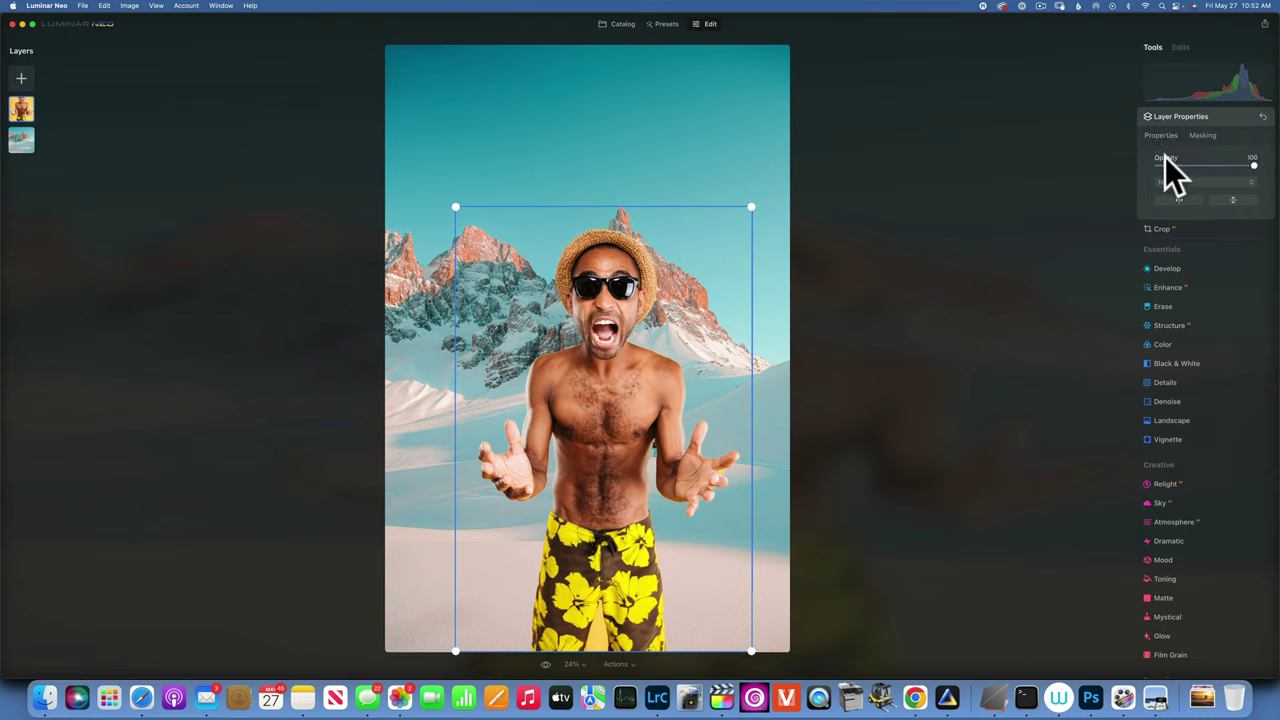
click(815, 358)
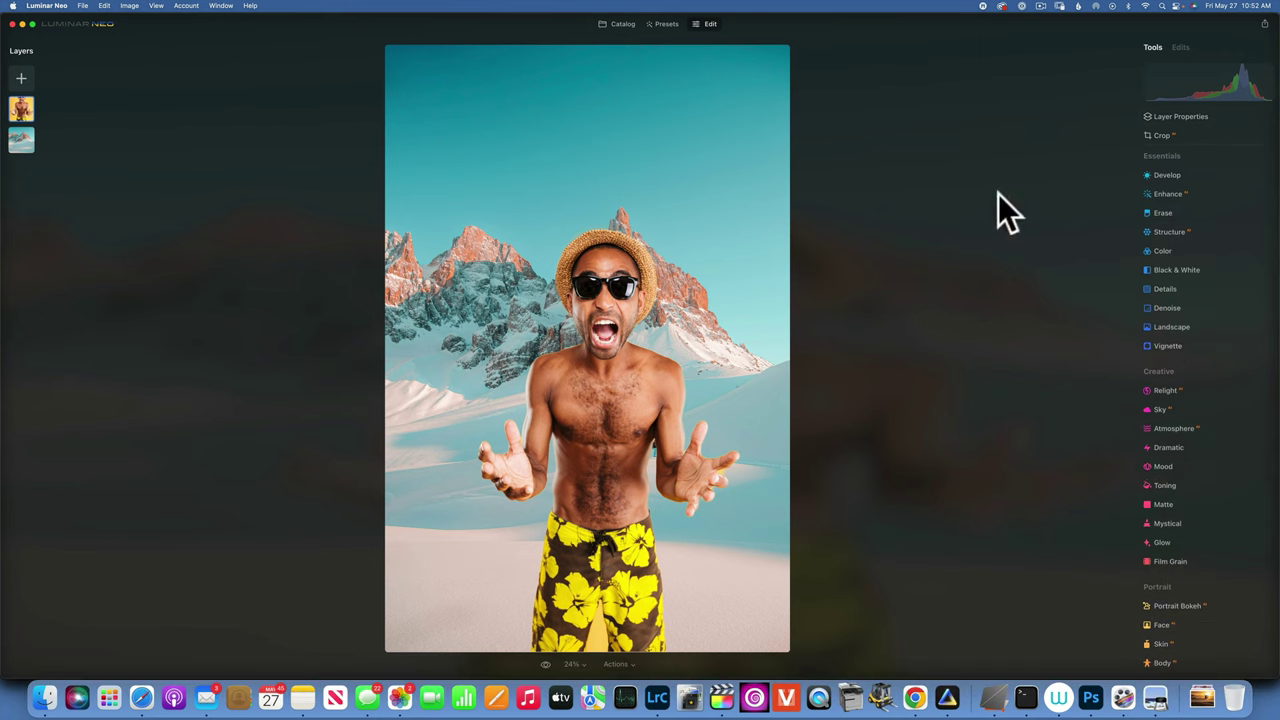
- Erase the yellow fringe around the fingers of the hand on the photo's right side with a size 10 mask brush
click(1172, 117)
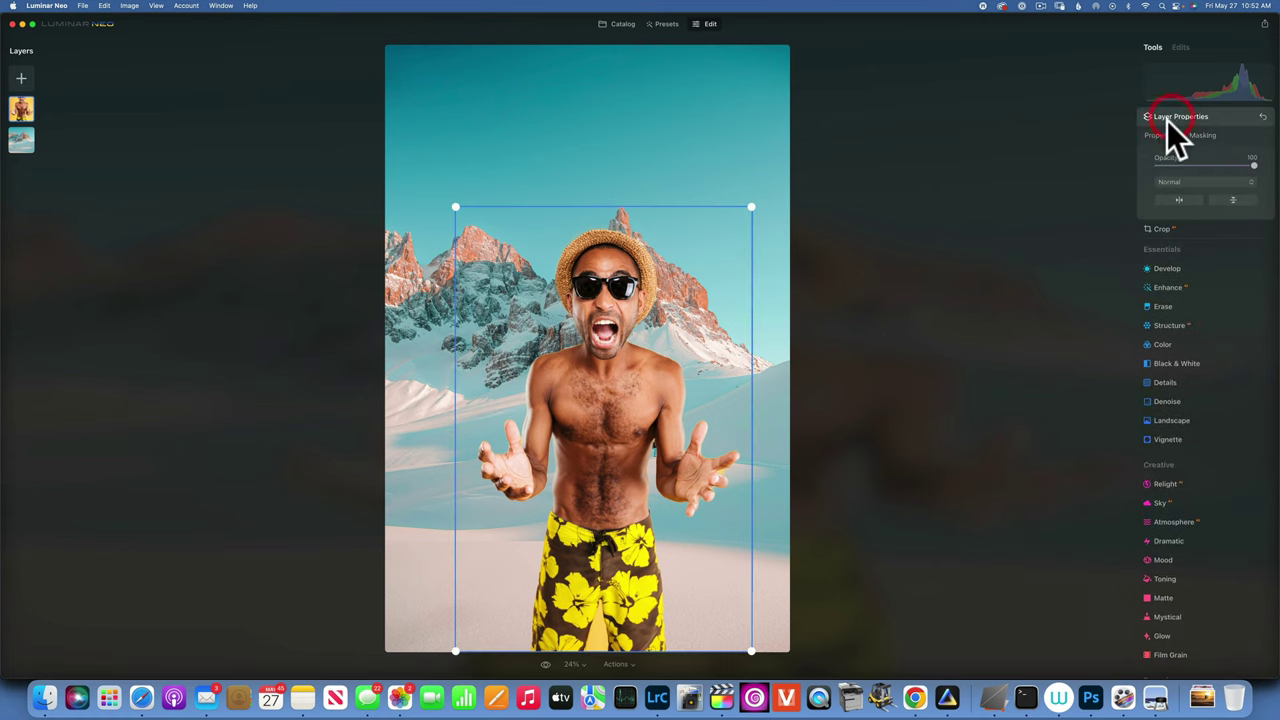
click(1208, 134)
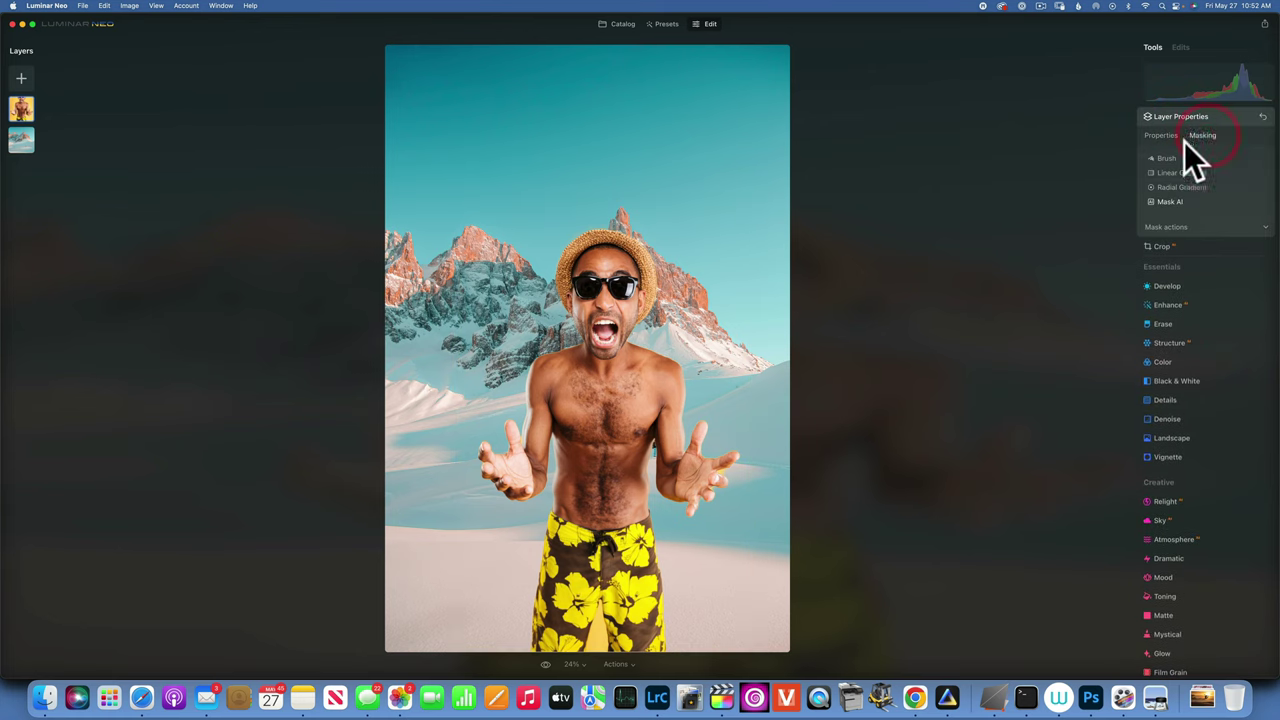
click(1168, 158)
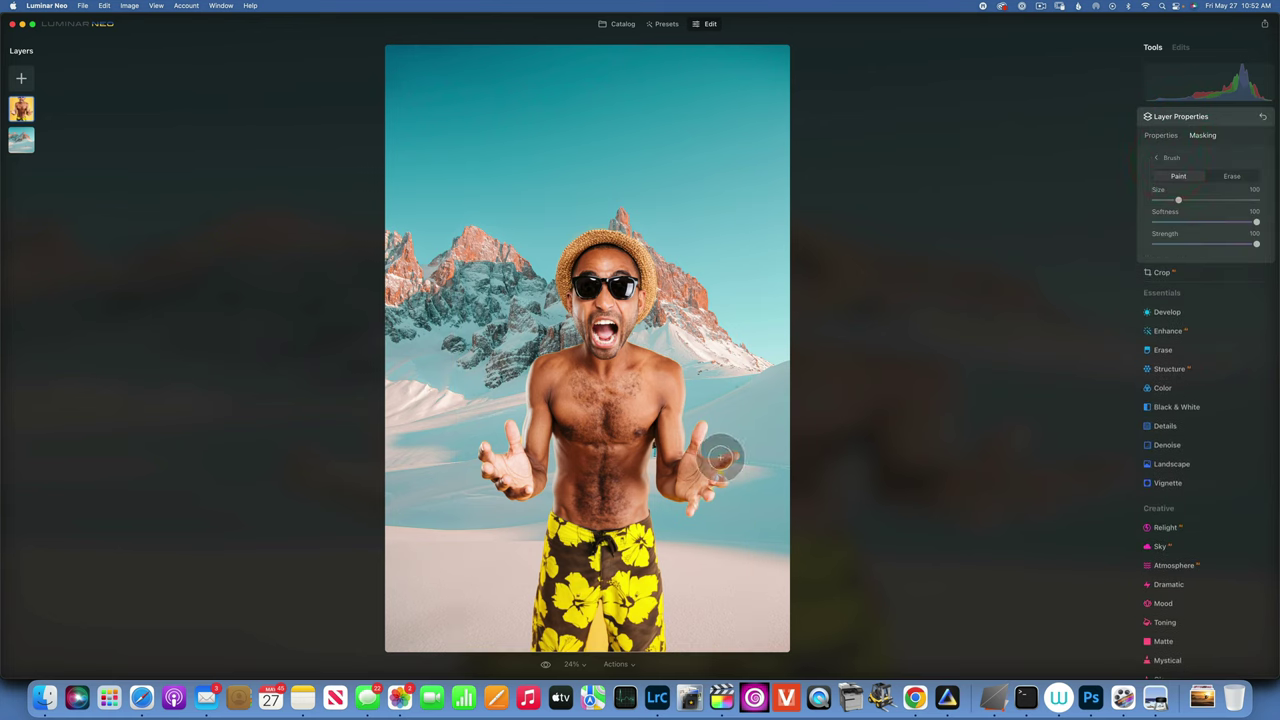
key(bracketleft)
key(bracketleft)
key(bracketleft)
key(bracketleft)
key(bracketleft)
key(bracketleft)
key(bracketleft)
key(bracketleft)
key(bracketleft)
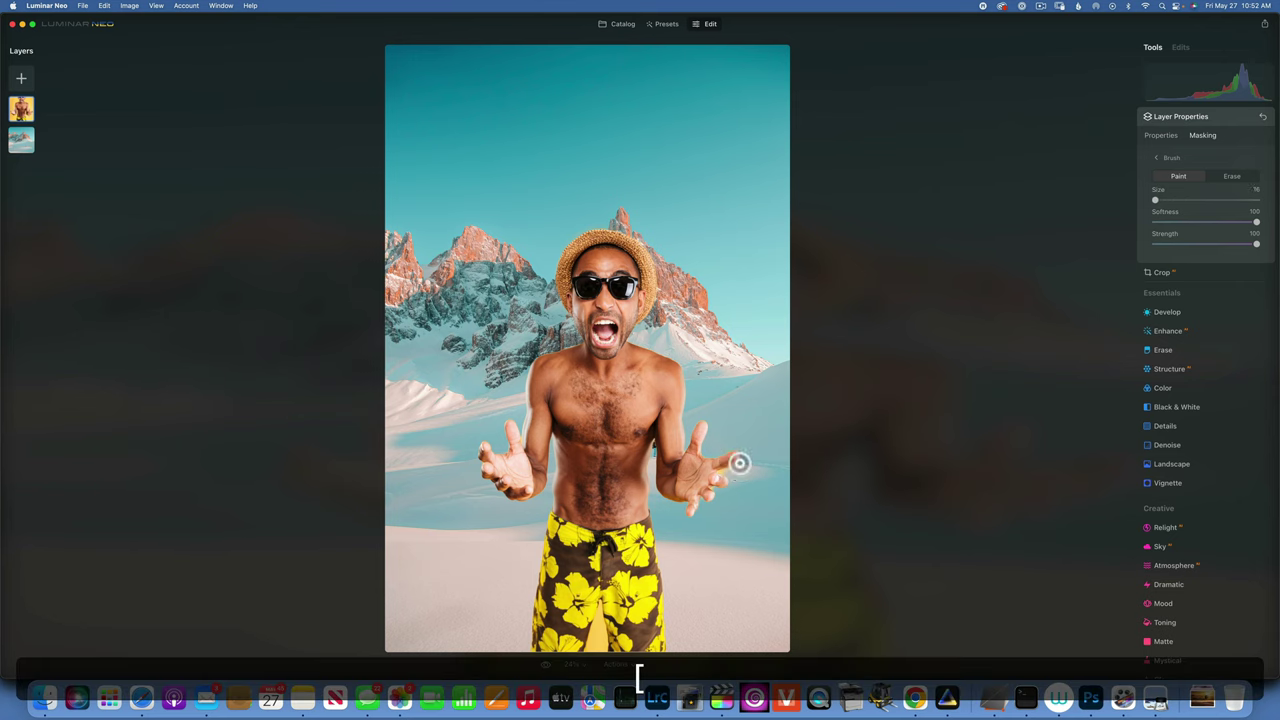
click(1236, 175)
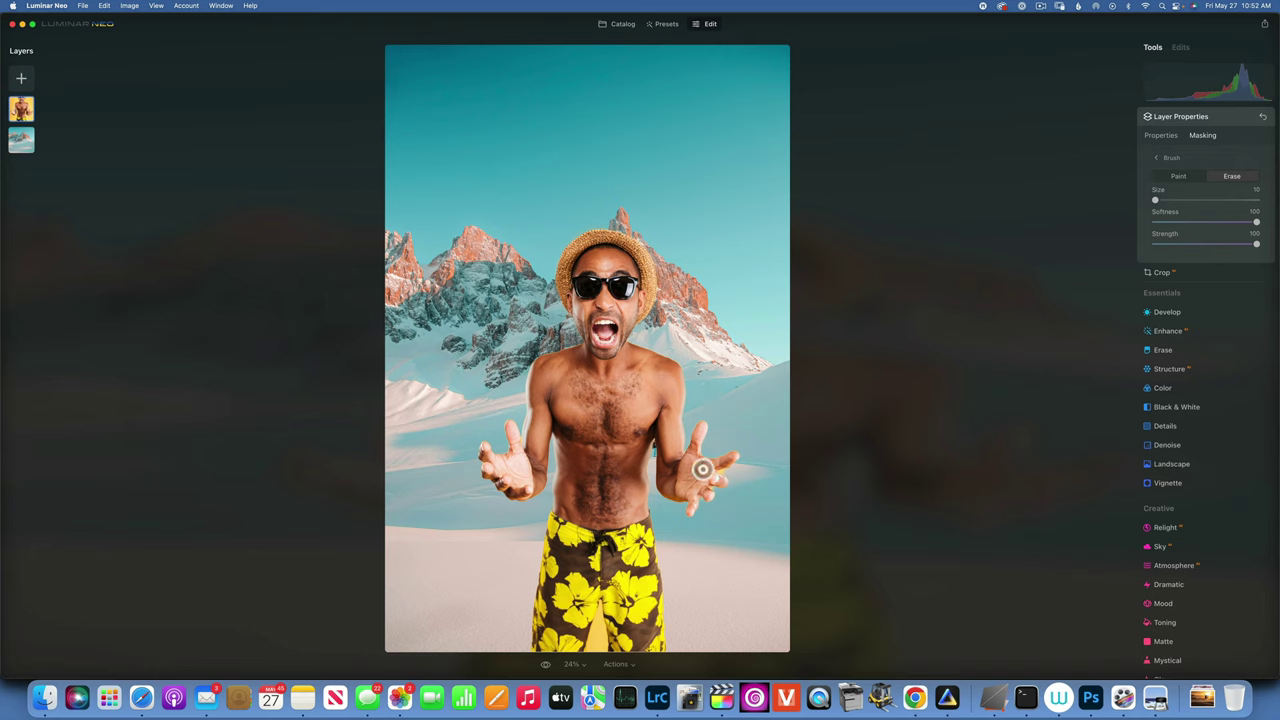
mouse_move(724, 470)
mouse_down()
mouse_move(749, 483)
mouse_move(711, 486)
mouse_move(754, 517)
mouse_move(730, 530)
mouse_up()
- Try erasing the yellow gap between the legs of the shorts with a size 34 brush and paint it back
key(bracketright)
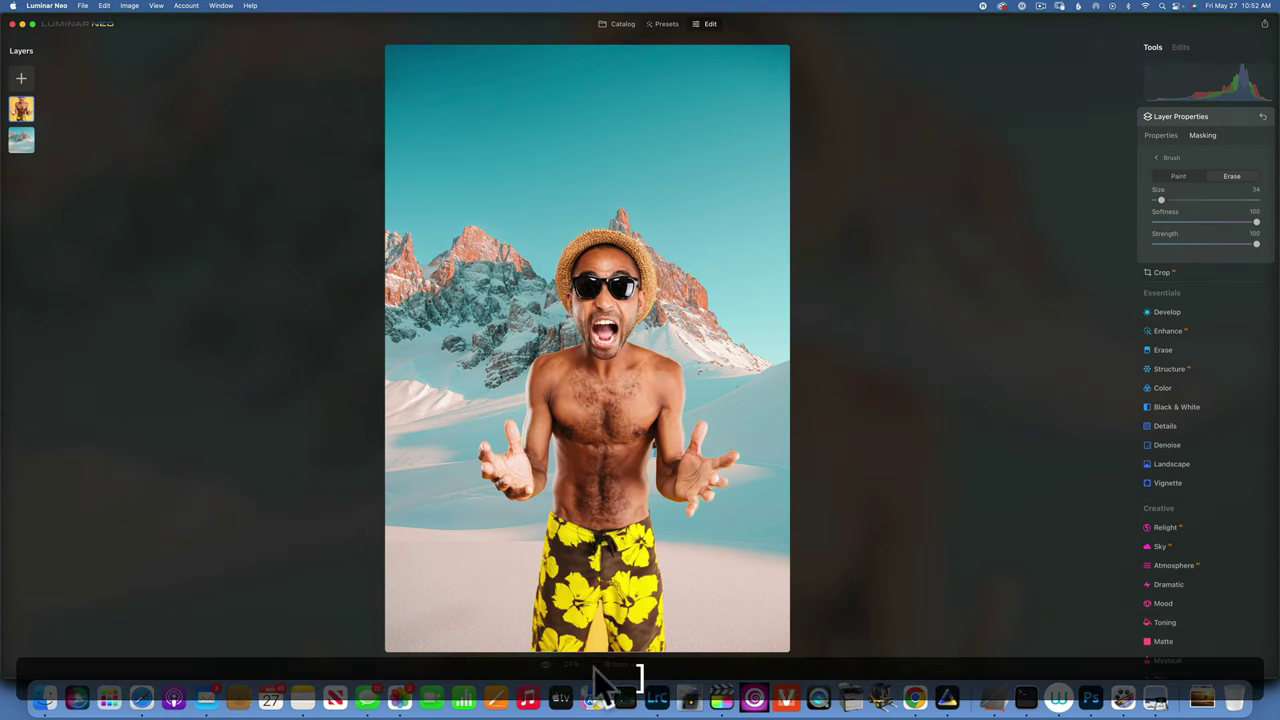
mouse_move(600, 643)
mouse_down()
mouse_move(597, 631)
mouse_move(586, 640)
mouse_move(608, 657)
mouse_move(608, 636)
mouse_up()
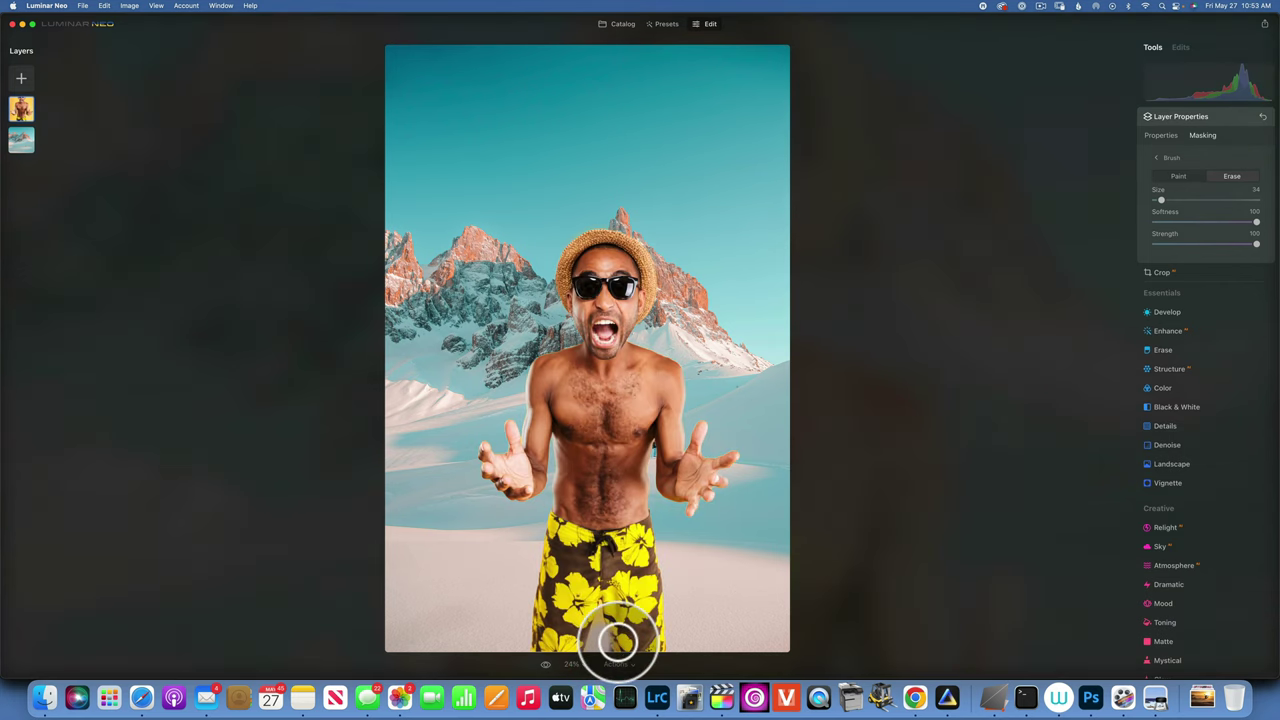
key(super+z)
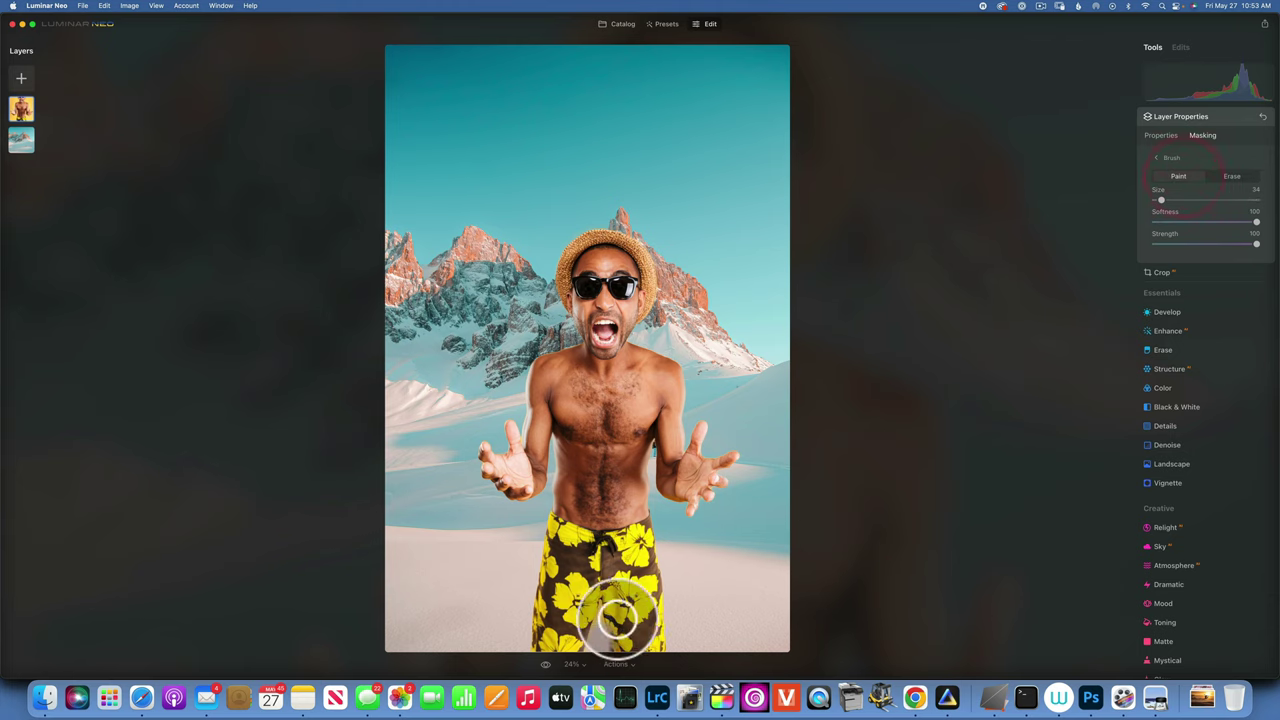
drag(571, 651, 608, 645)
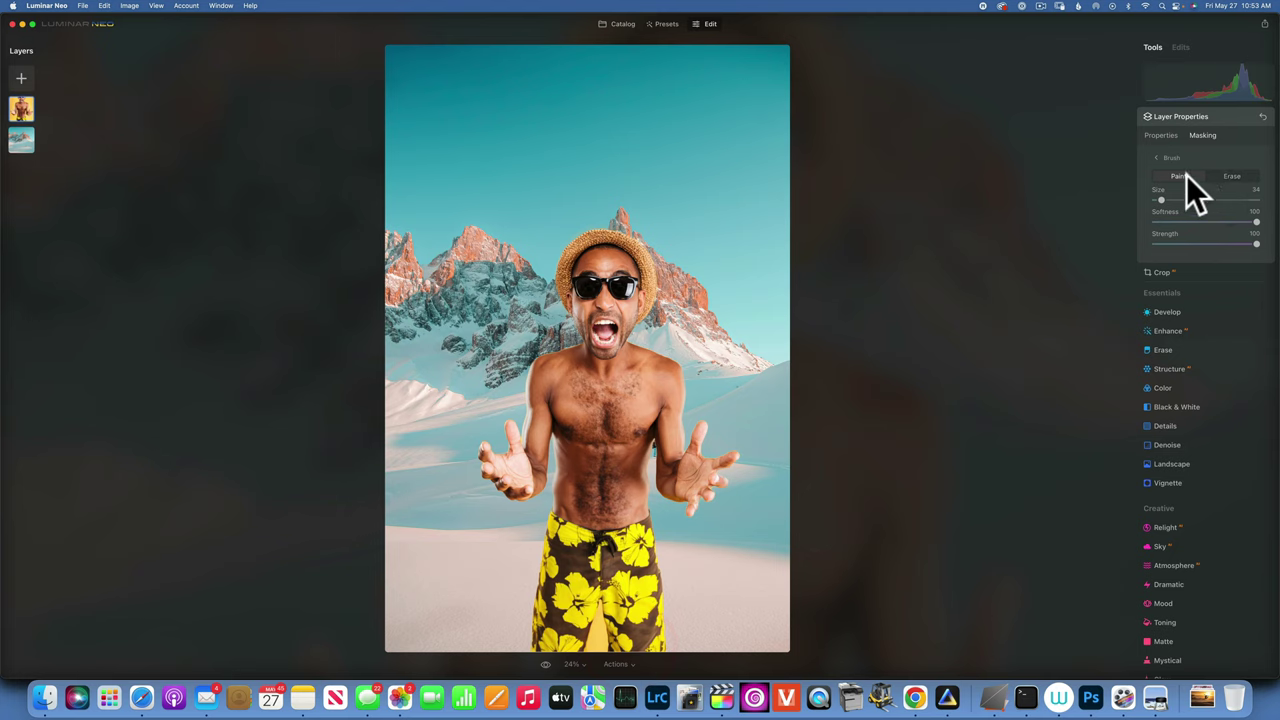
- Erase the lower part of the yellow gap between the legs of the shorts with brush softness 21, working at 100% zoom
click(1232, 177)
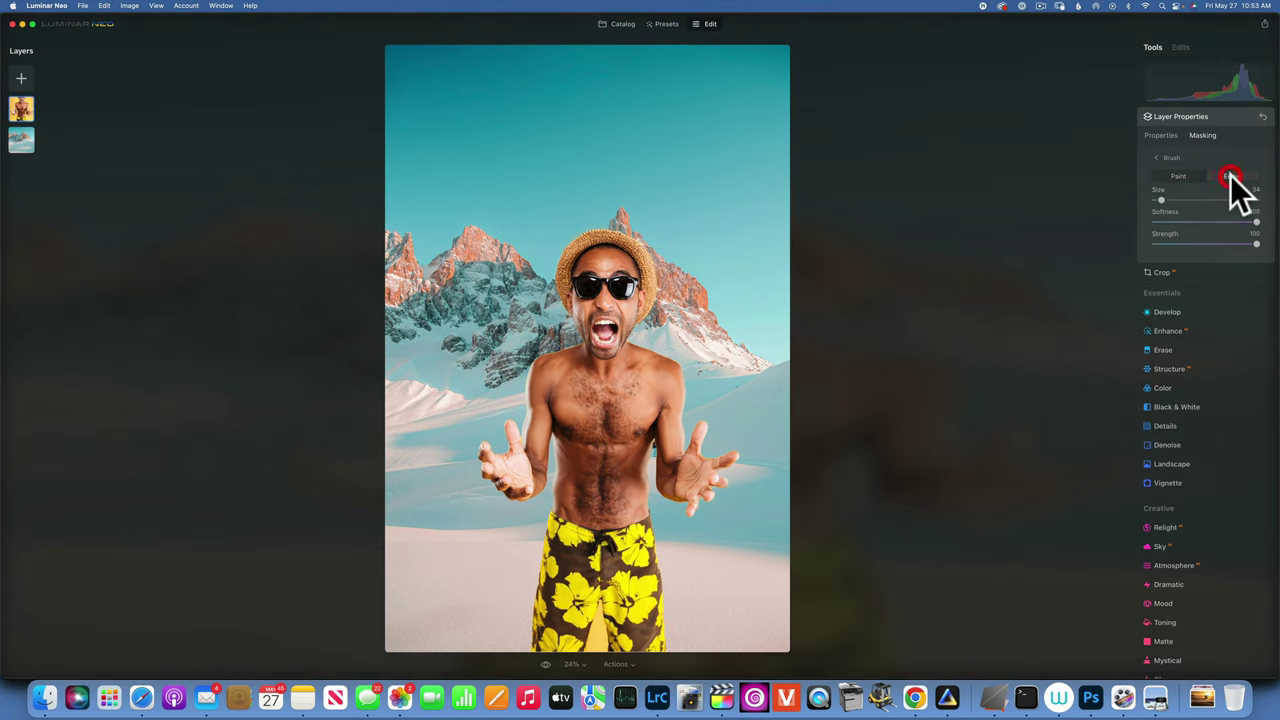
mouse_move(1254, 245)
mouse_down()
mouse_move(1196, 241)
mouse_move(1262, 245)
mouse_move(1223, 220)
mouse_move(1168, 221)
mouse_up()
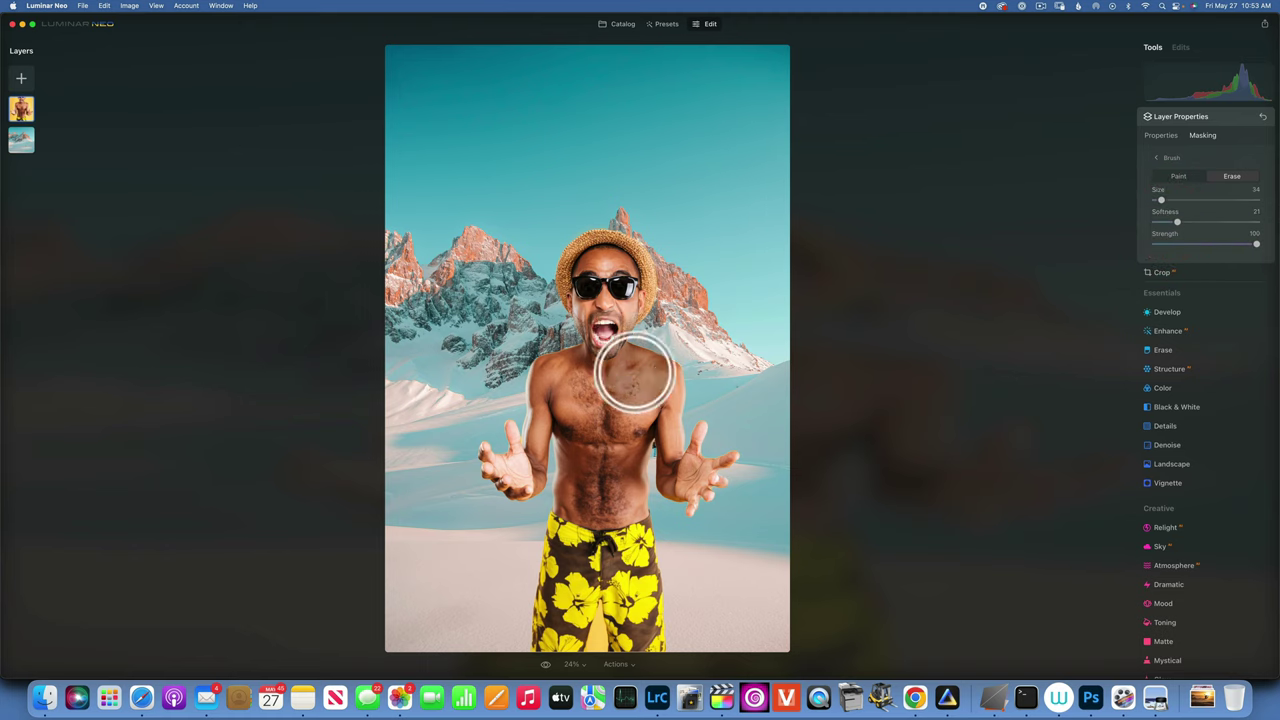
key(super+equal)
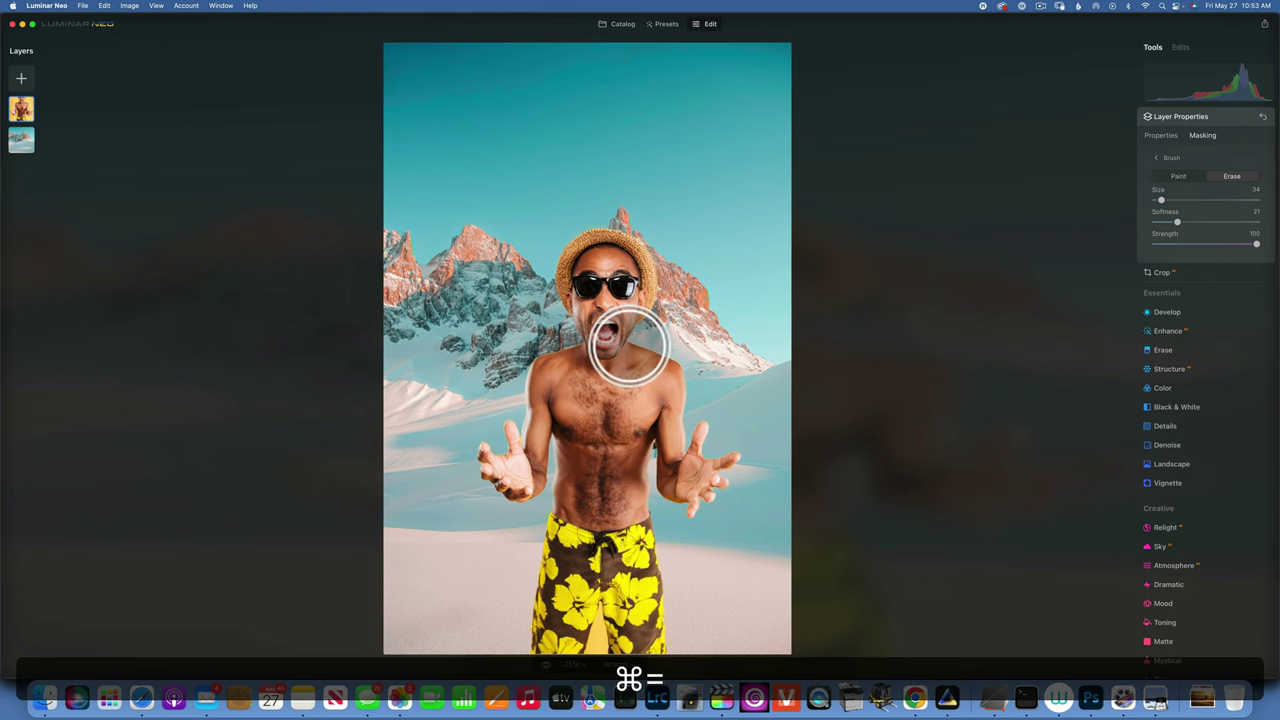
click(577, 663)
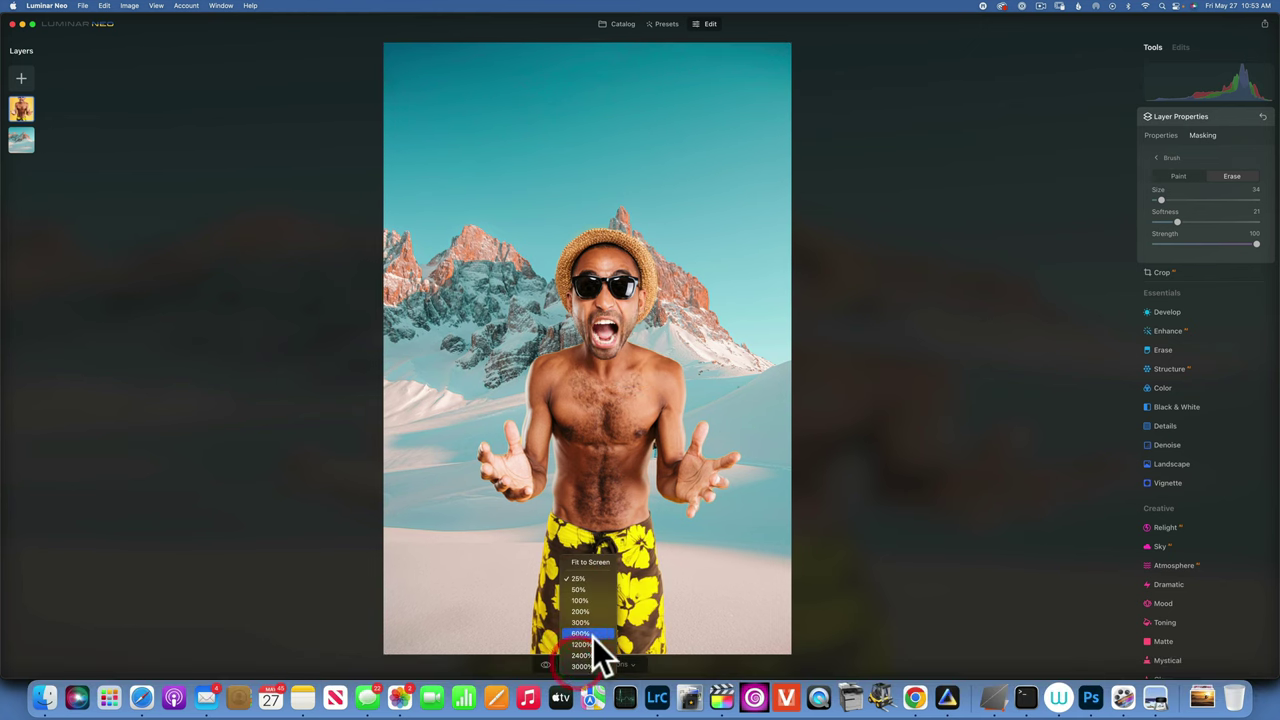
click(586, 598)
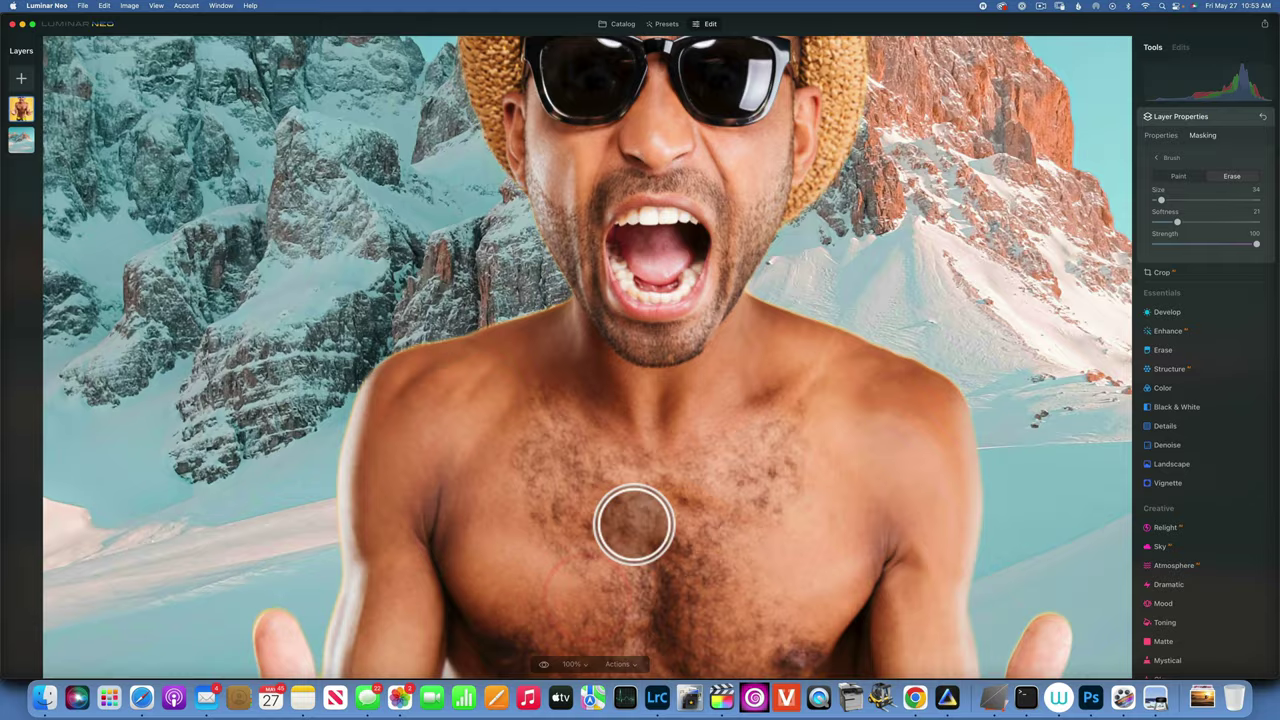
scroll(630, 430, down, 5)
scroll(651, 371, right, 2)
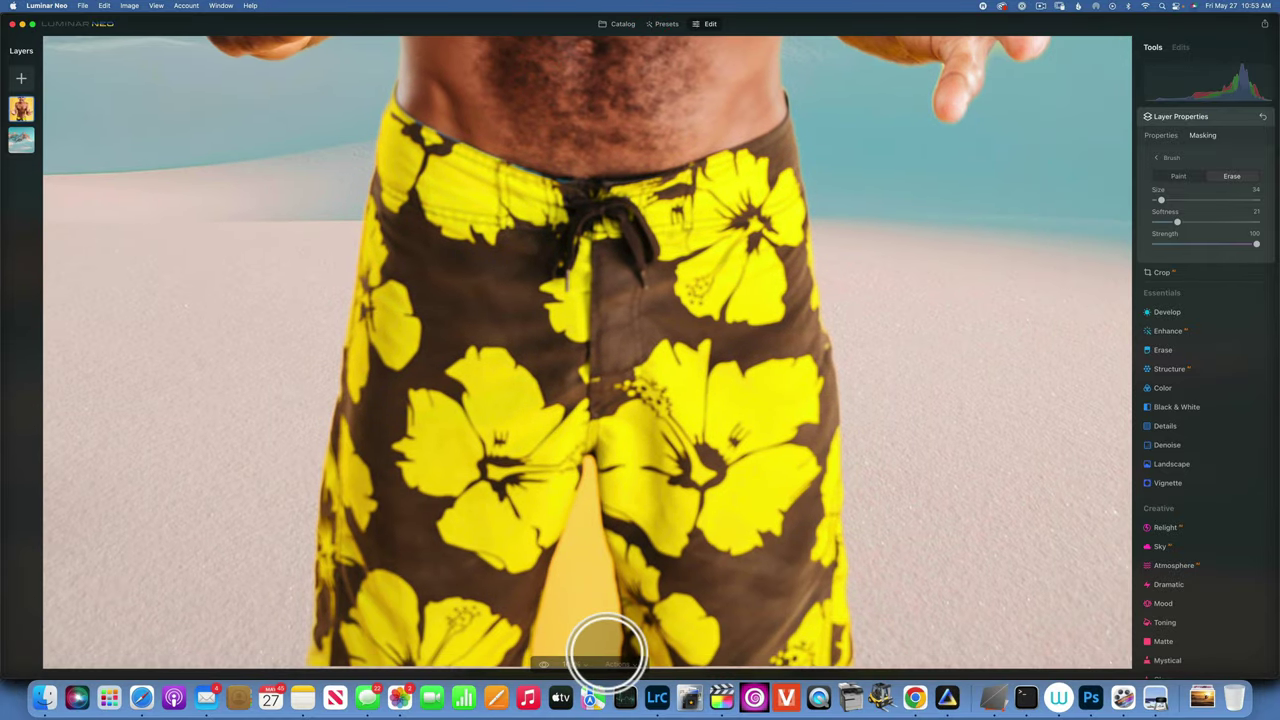
key(bracketright)
mouse_move(606, 614)
mouse_down()
mouse_move(608, 663)
mouse_move(590, 506)
mouse_move(541, 668)
mouse_move(596, 556)
mouse_move(586, 673)
mouse_move(586, 594)
mouse_up()
- Erase the remaining yellow at the tip and edges of the leg gap with a size 10 brush, then set the brush size to 34
key([)
key([)
key([)
key([)
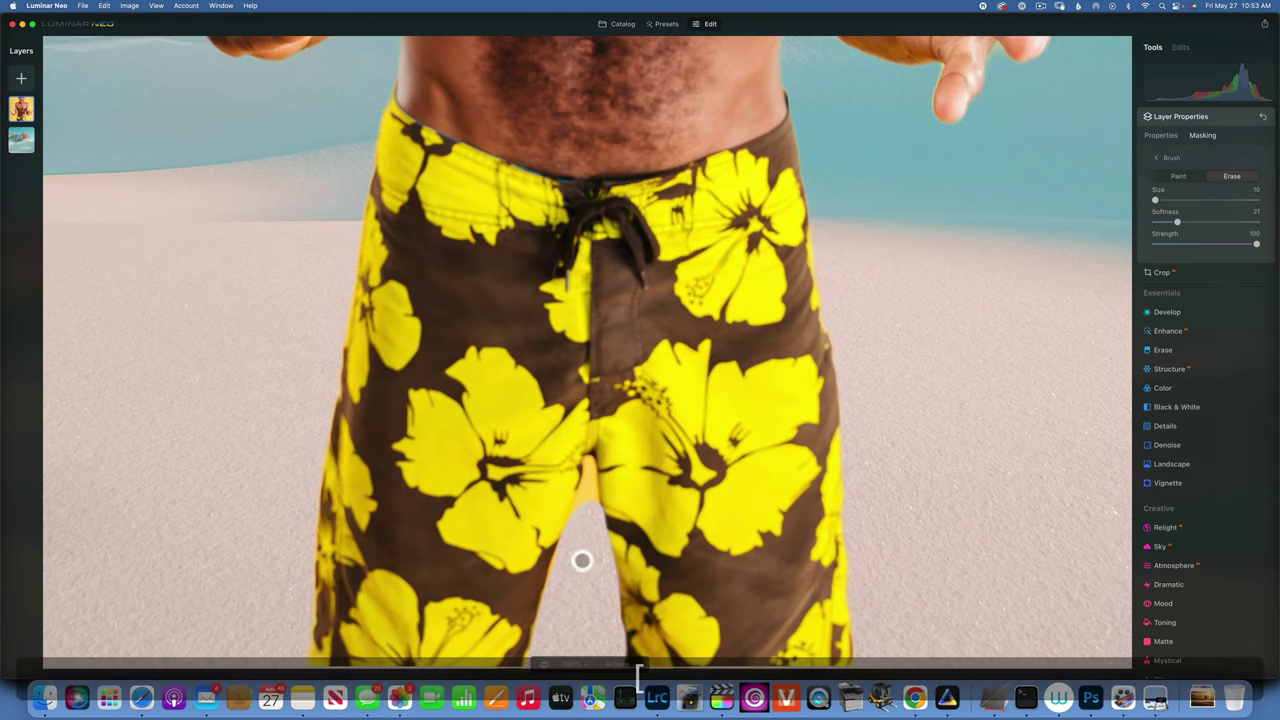
mouse_move(595, 507)
mouse_down()
mouse_move(588, 456)
mouse_move(573, 522)
mouse_move(594, 523)
mouse_move(590, 464)
mouse_move(580, 512)
mouse_move(592, 487)
mouse_move(586, 560)
mouse_up()
key(])
key(])
key(])
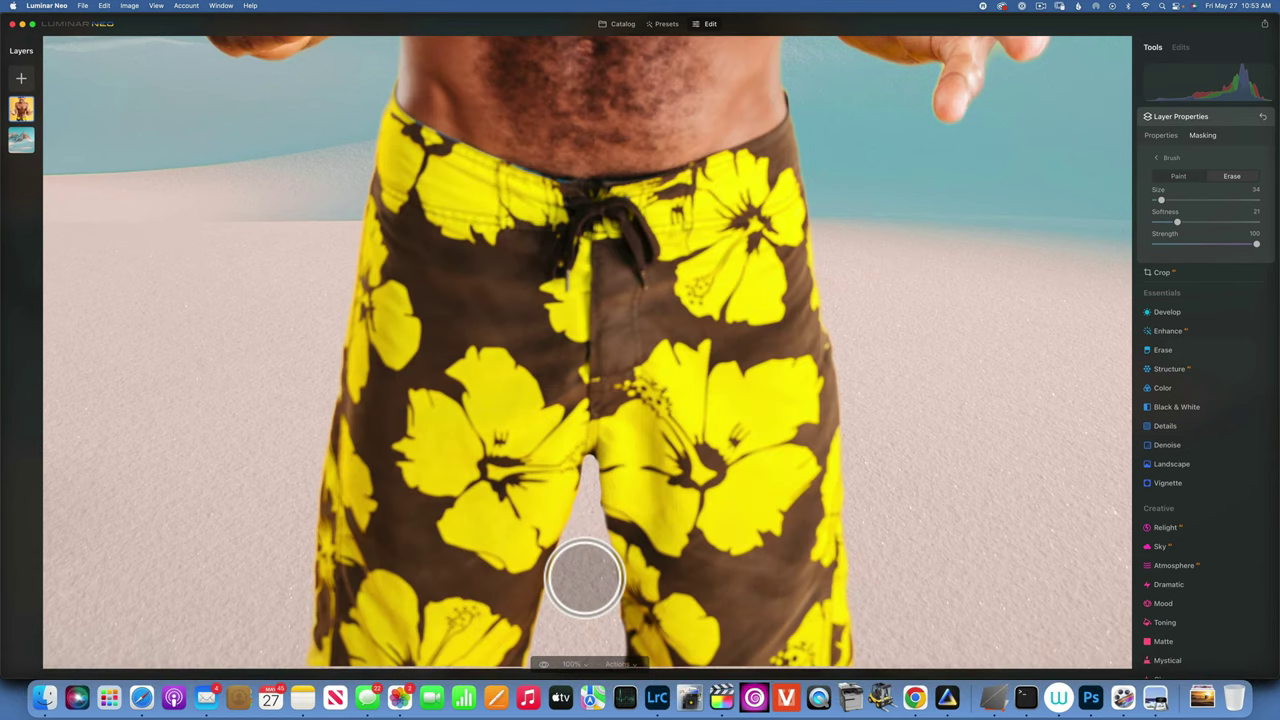
key(super+0)
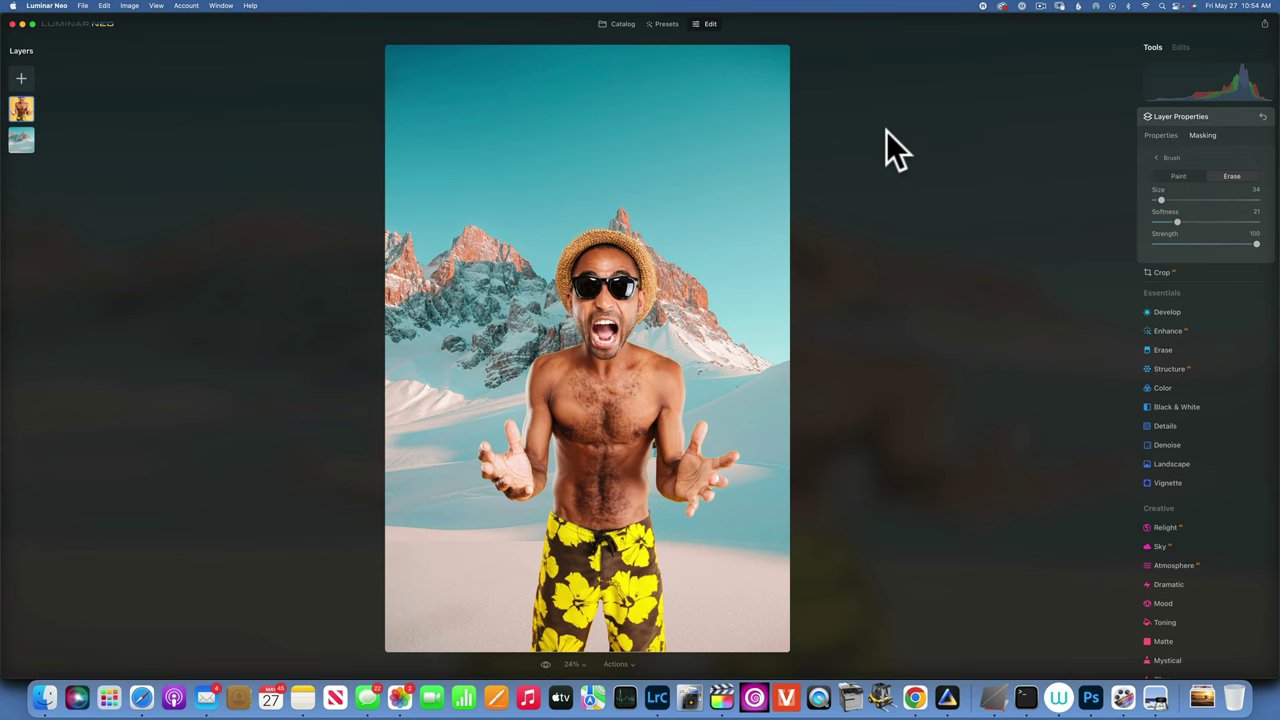
- Open the photo of the woman holding a coffee cup from the catalog
click(619, 24)
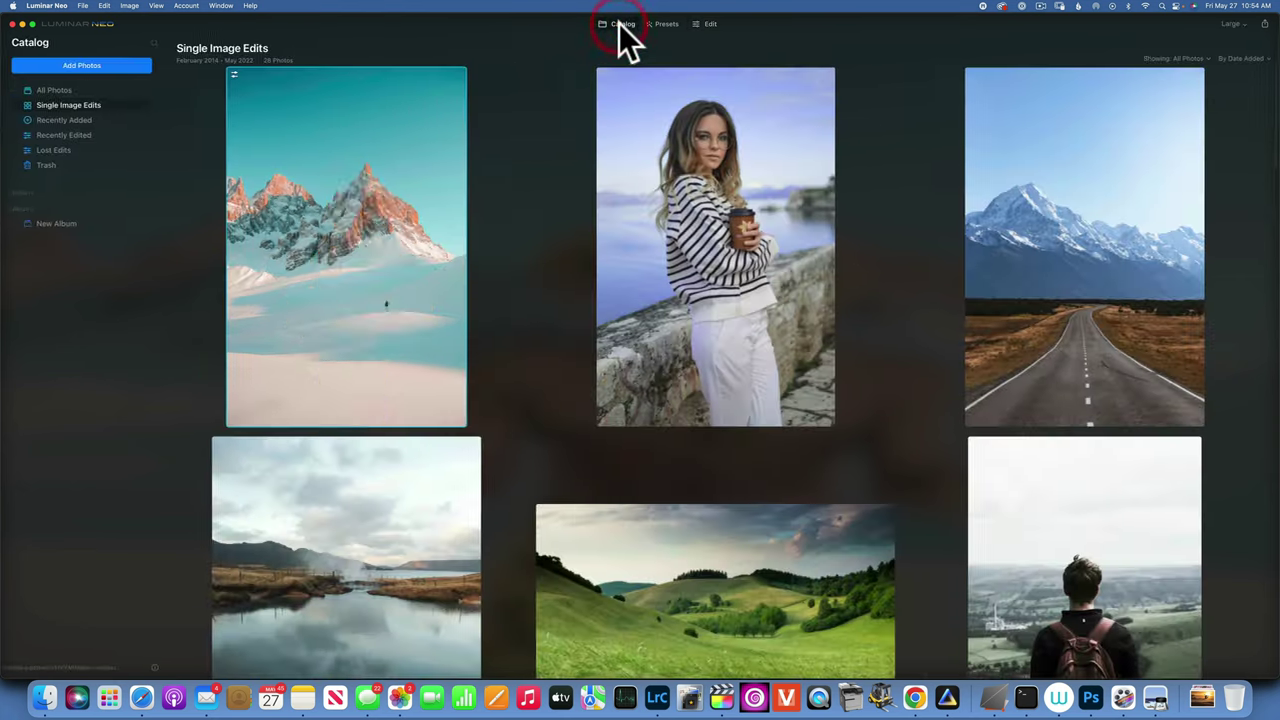
double_click(725, 294)
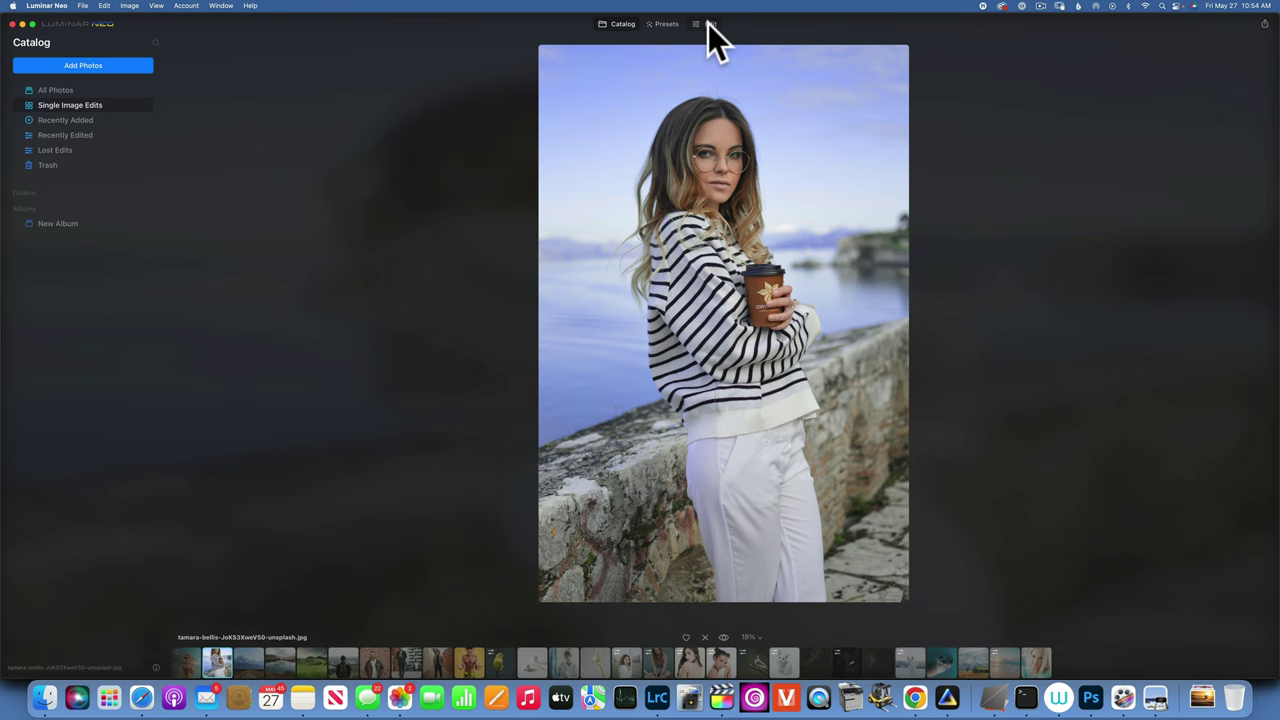
click(620, 25)
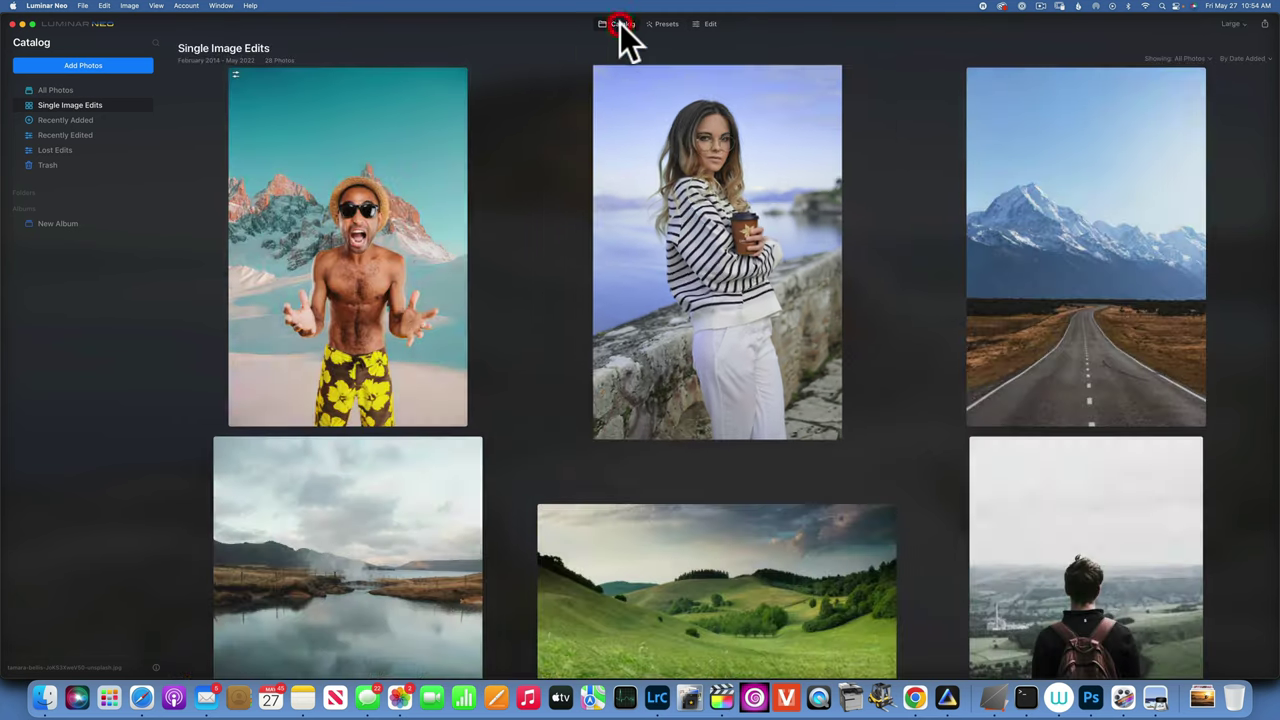
double_click(699, 200)
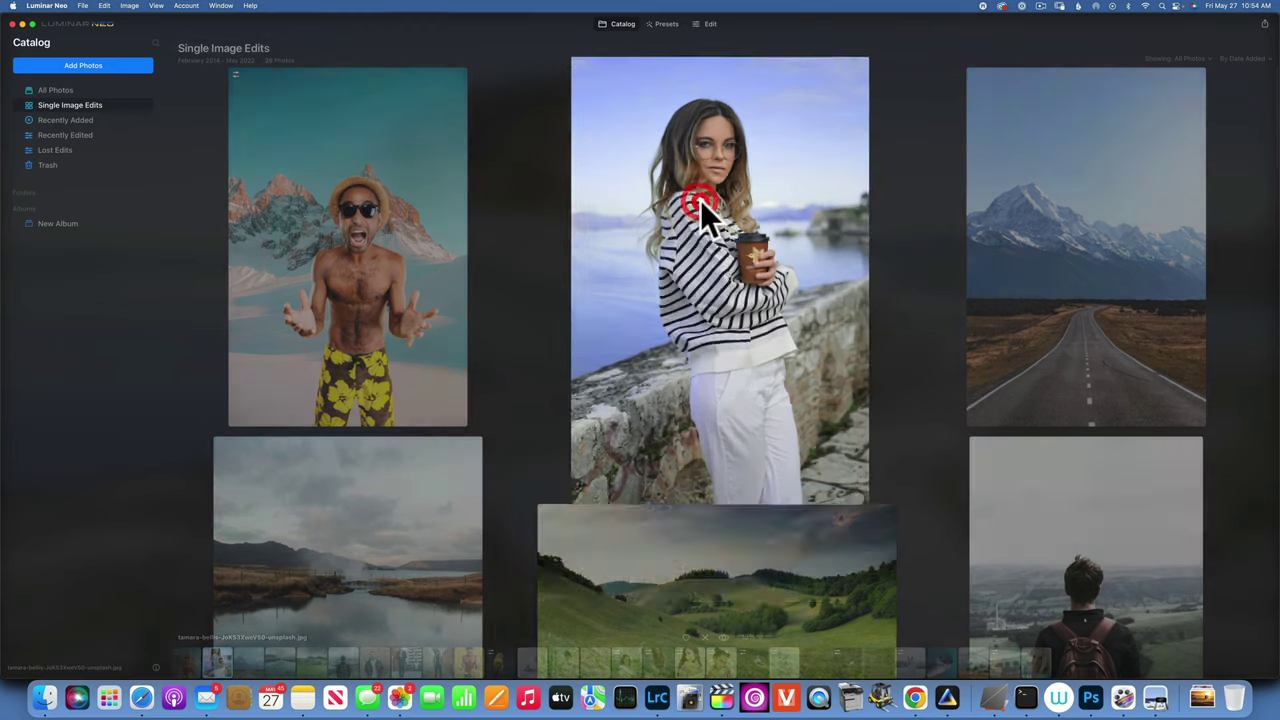
- Open the portrait for editing and bring up the masking options of the Develop tool
click(710, 24)
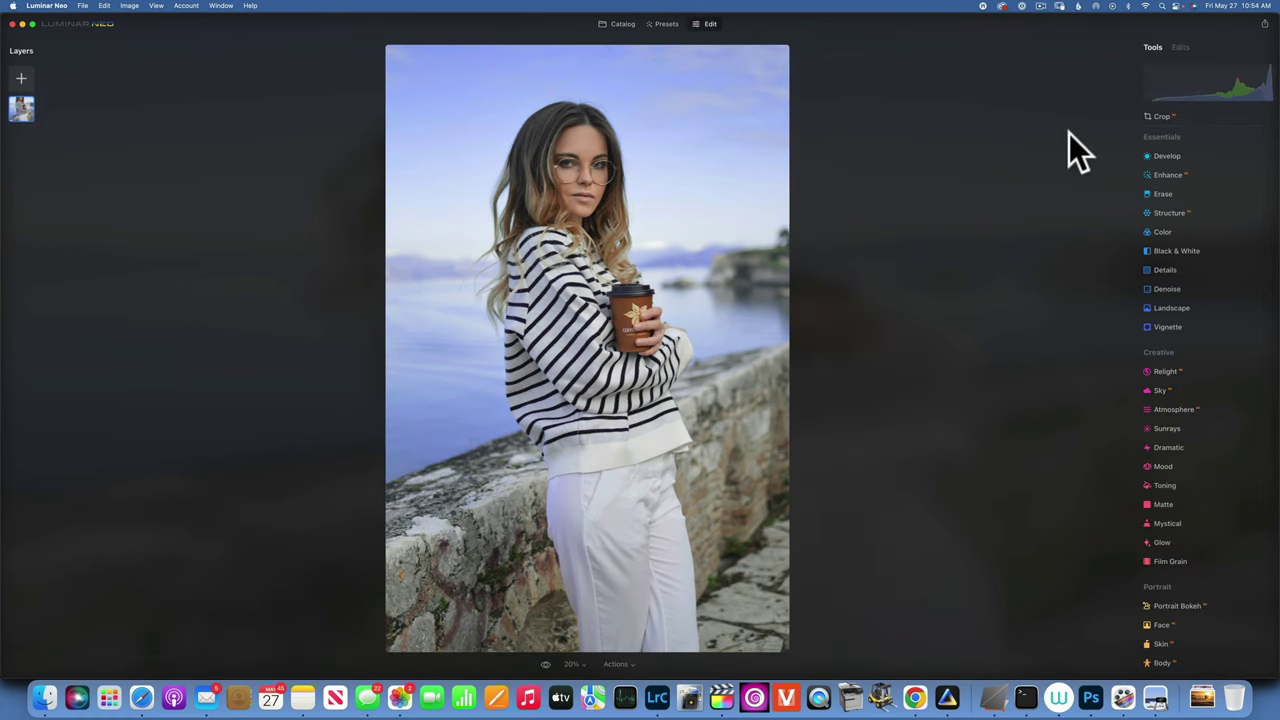
click(1169, 155)
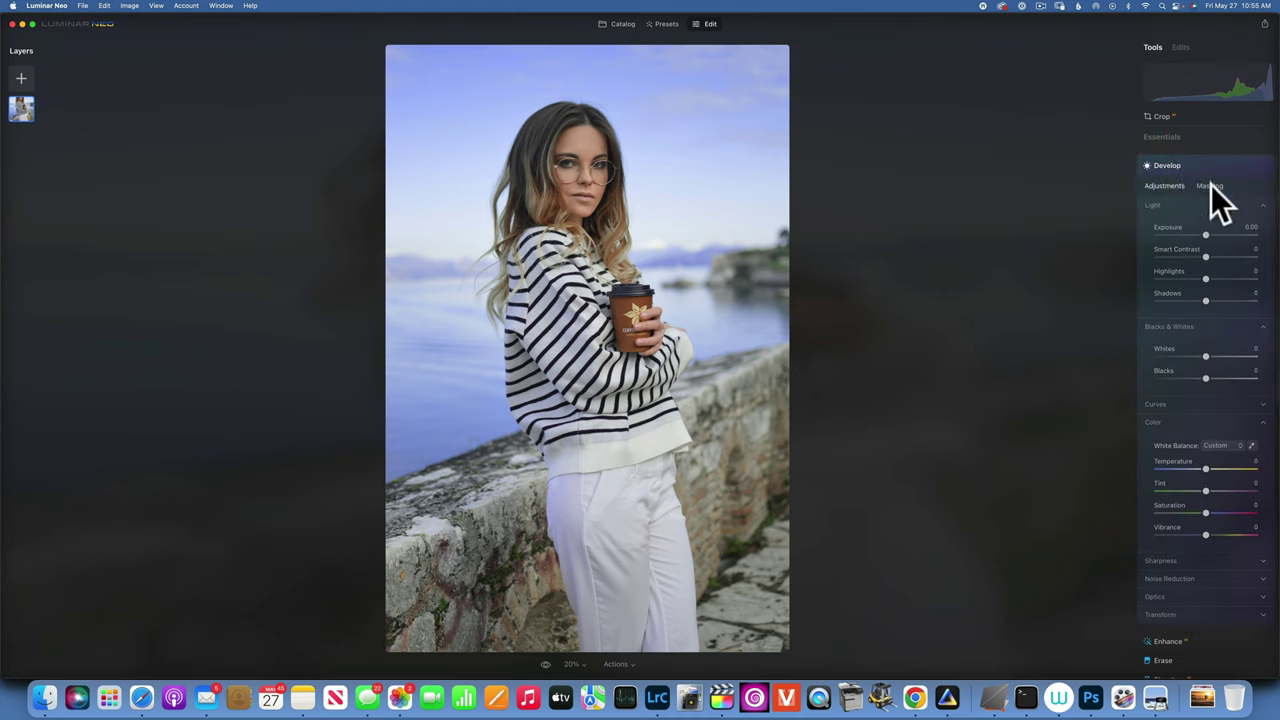
click(1210, 186)
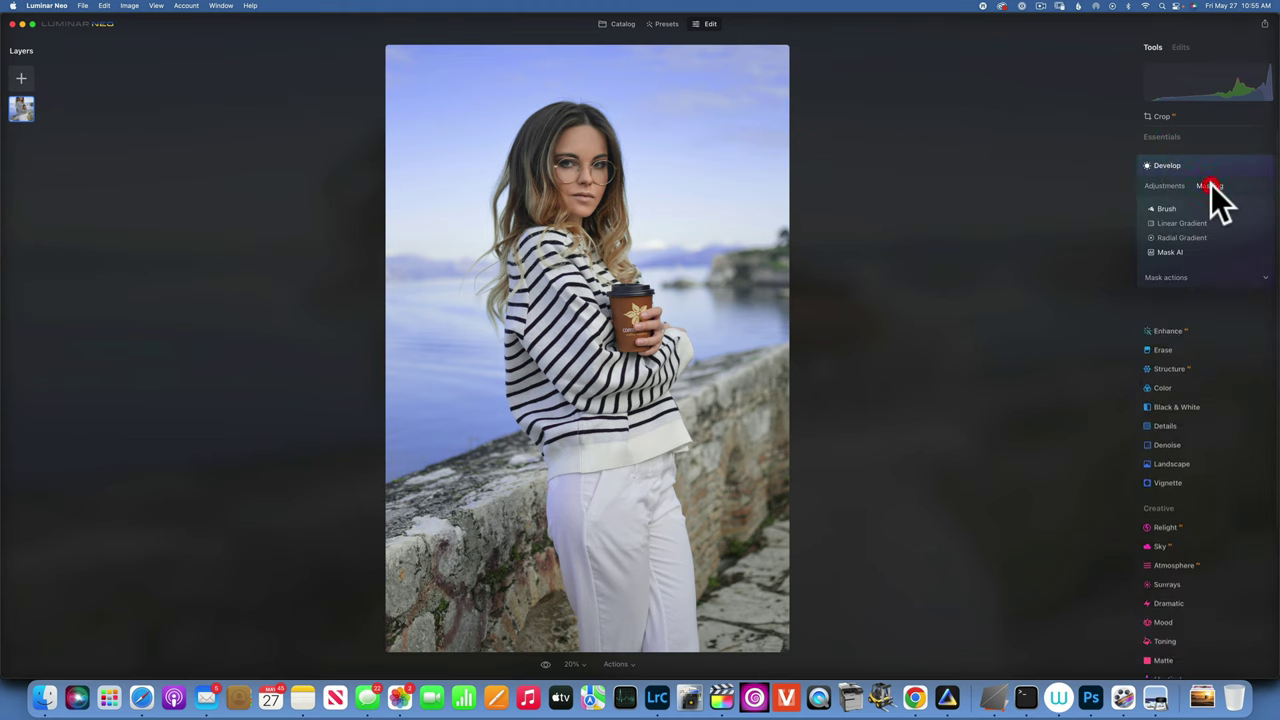
- Paint a size 100 brush mask over the woman's face and raise its exposure to 0.49
click(1164, 208)
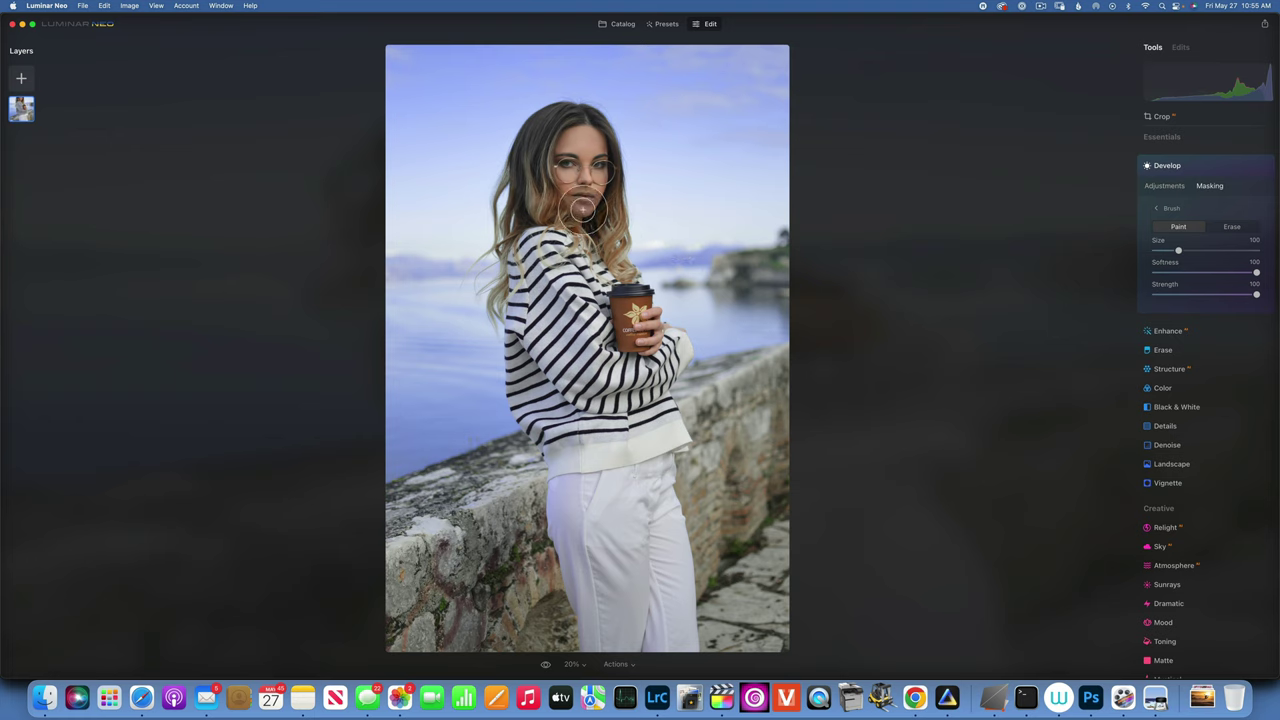
mouse_move(583, 222)
mouse_down()
mouse_move(588, 167)
mouse_move(567, 149)
mouse_move(571, 166)
mouse_up()
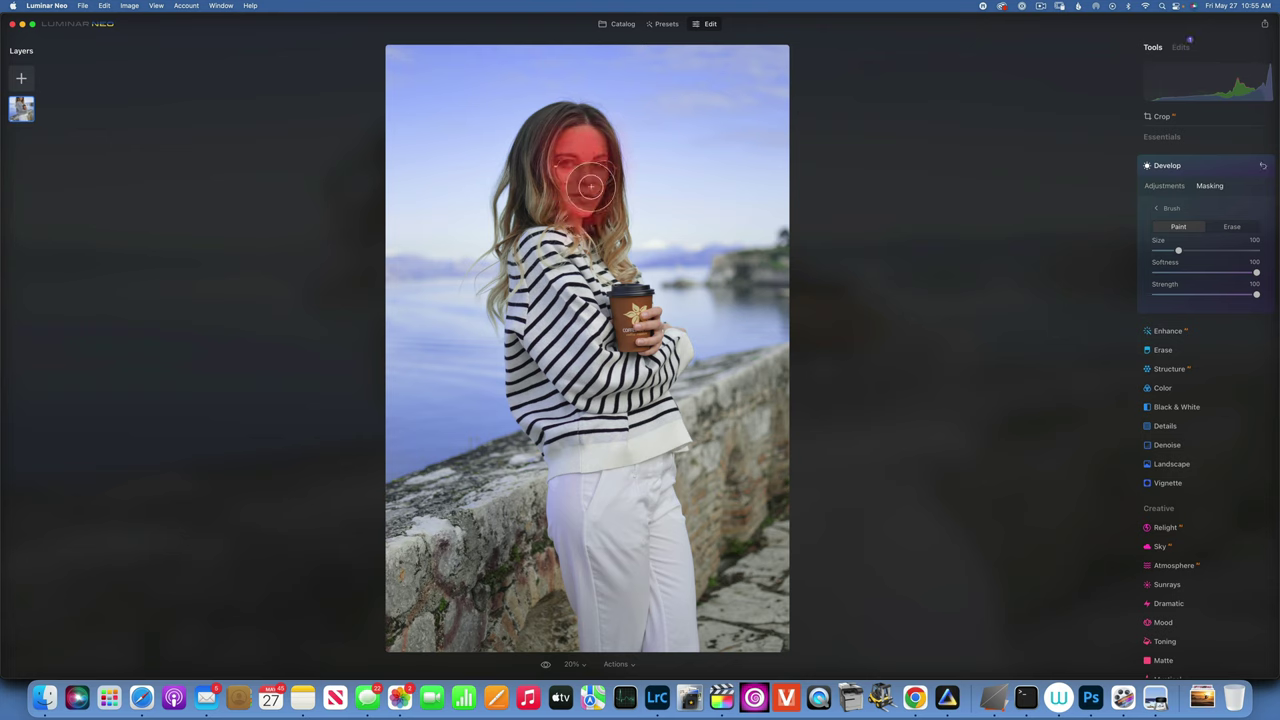
click(1166, 185)
drag(1206, 235, 1211, 235)
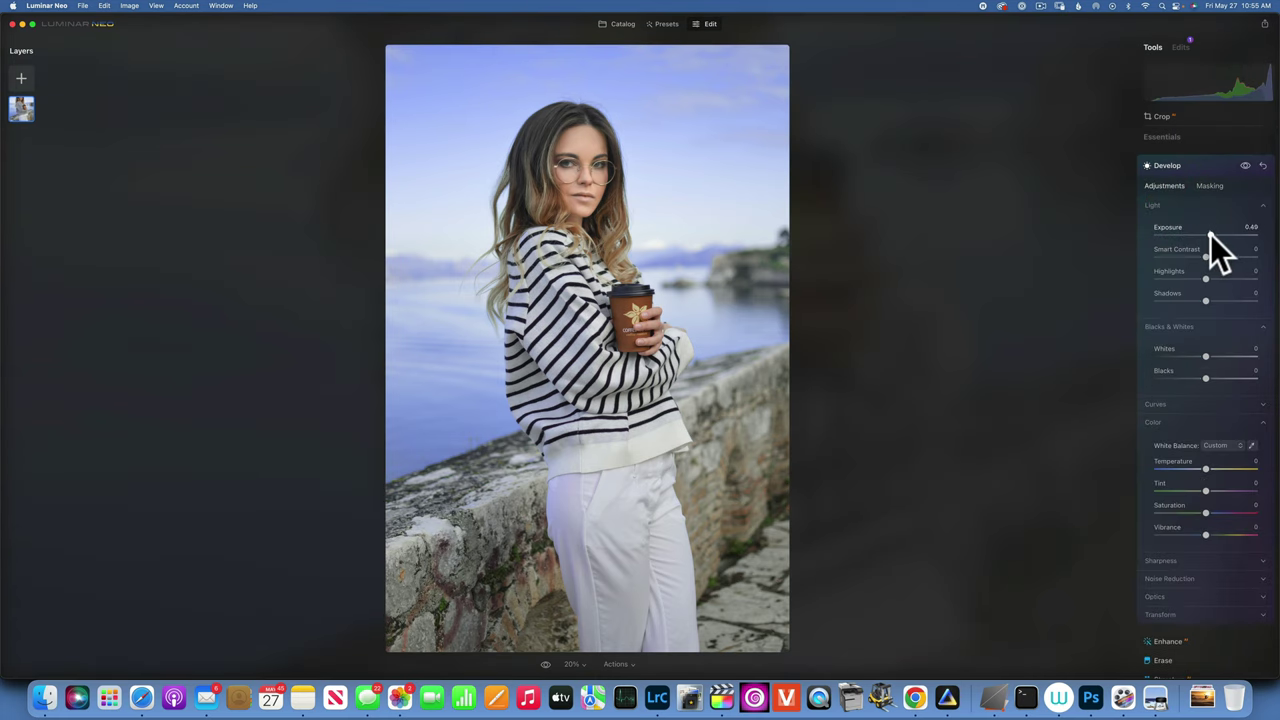
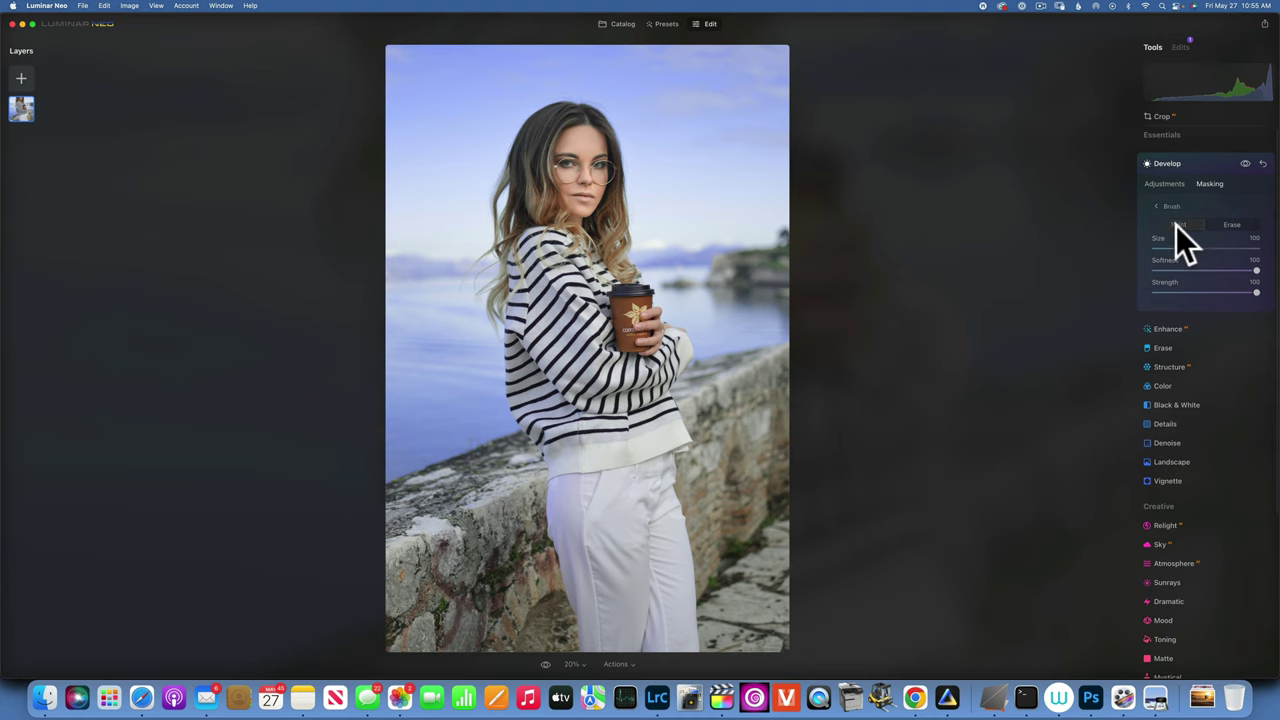
- Switch the mask brush from painting to erasing and erase the mask along the woman's face
click(1178, 225)
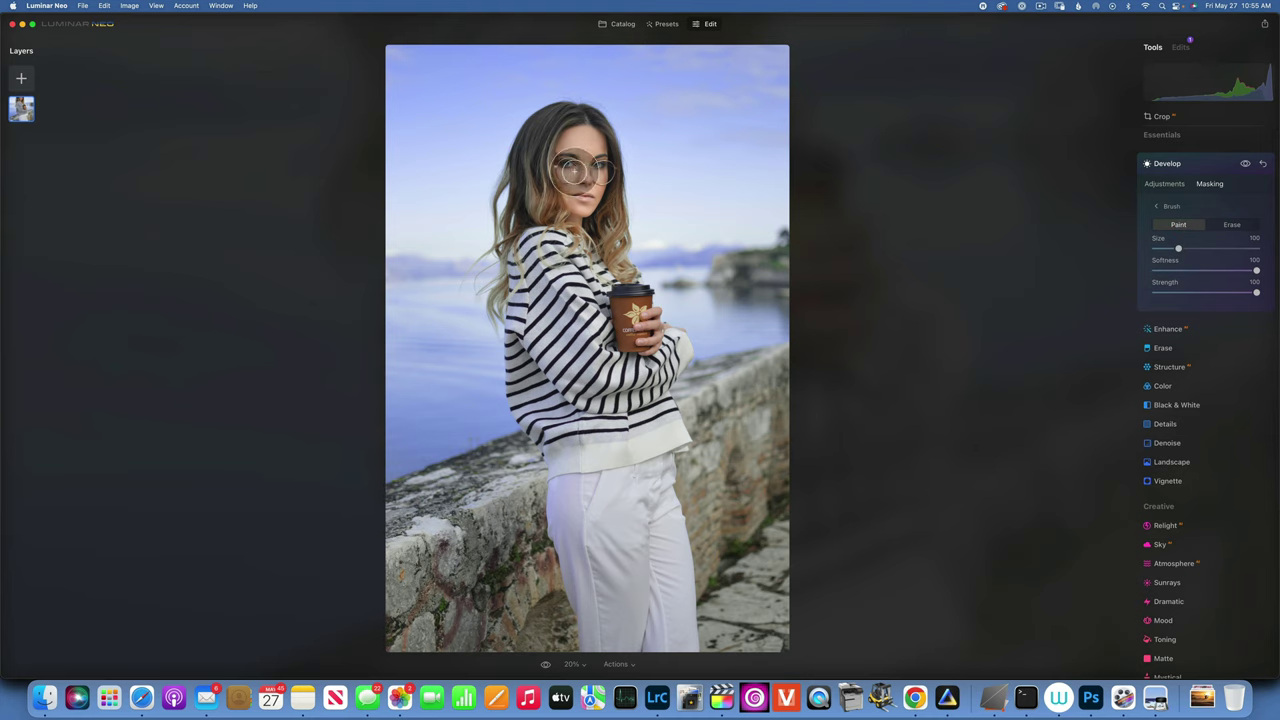
click(1232, 224)
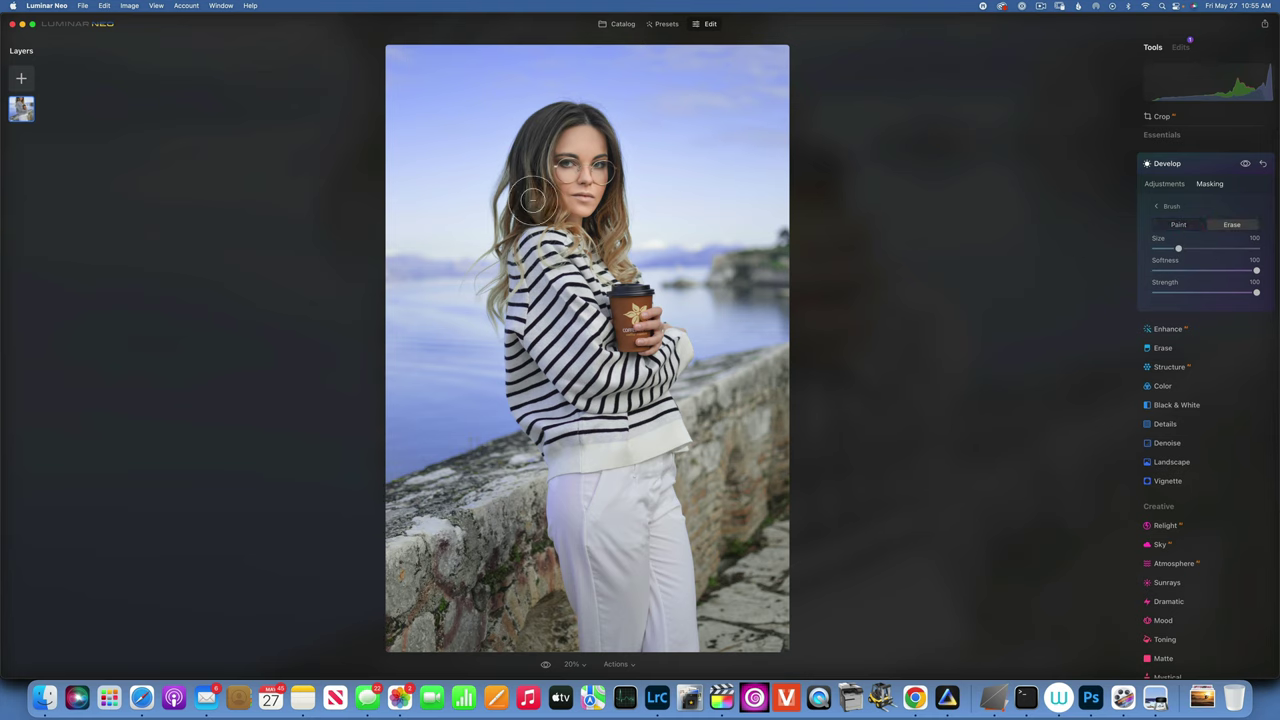
mouse_move(610, 228)
mouse_down()
mouse_move(612, 110)
mouse_move(616, 157)
mouse_move(594, 232)
mouse_move(535, 220)
mouse_move(540, 121)
mouse_move(586, 126)
mouse_up()
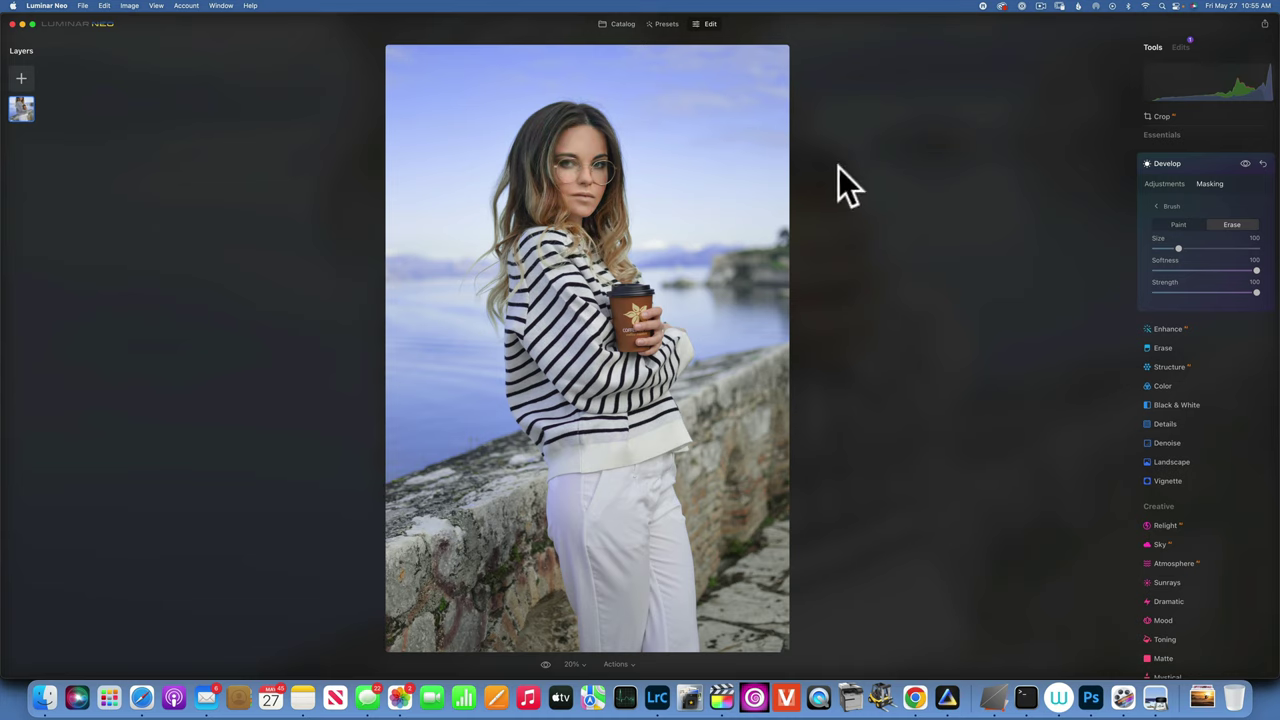
- Set the mask eraser to size 163, try it beside the woman at softness 0, and return softness to 100 with strength at 100
mouse_move(1180, 249)
mouse_down()
mouse_move(1228, 251)
mouse_move(1173, 248)
mouse_move(1223, 251)
mouse_move(1200, 300)
mouse_move(1234, 250)
mouse_move(1195, 249)
mouse_move(1203, 270)
mouse_move(1175, 270)
mouse_move(1210, 270)
mouse_move(1095, 277)
mouse_up()
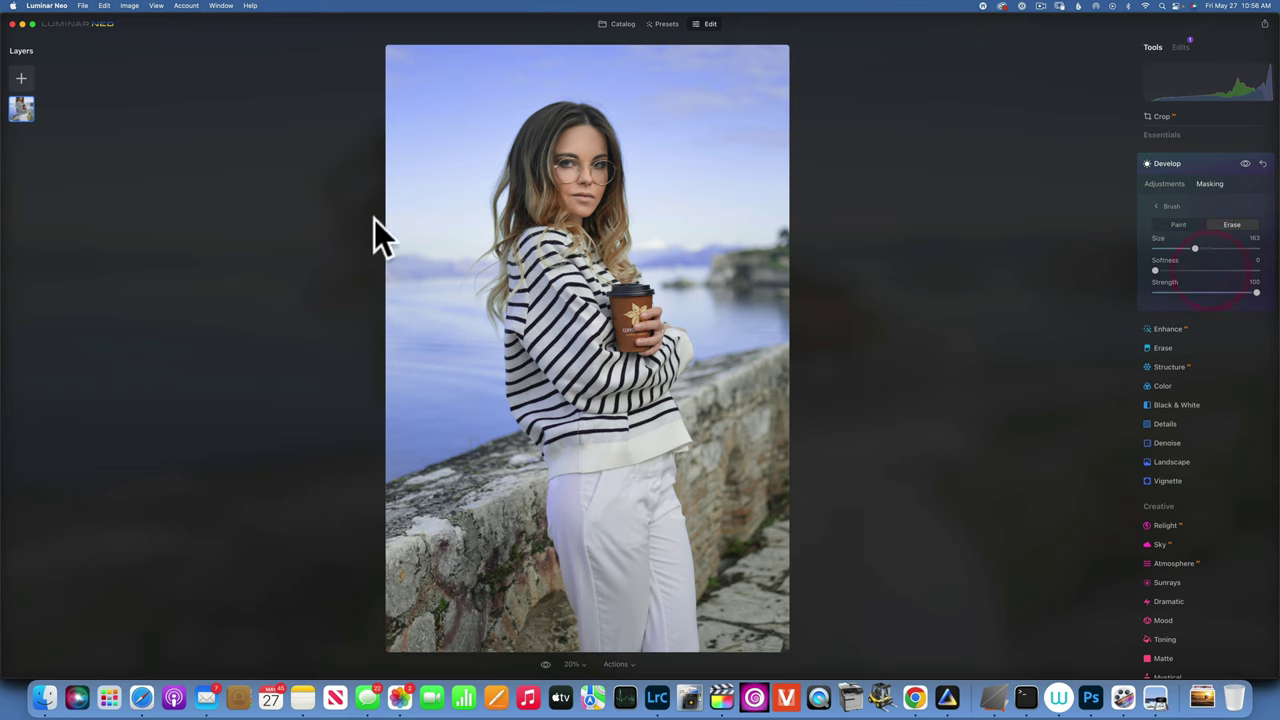
click(697, 241)
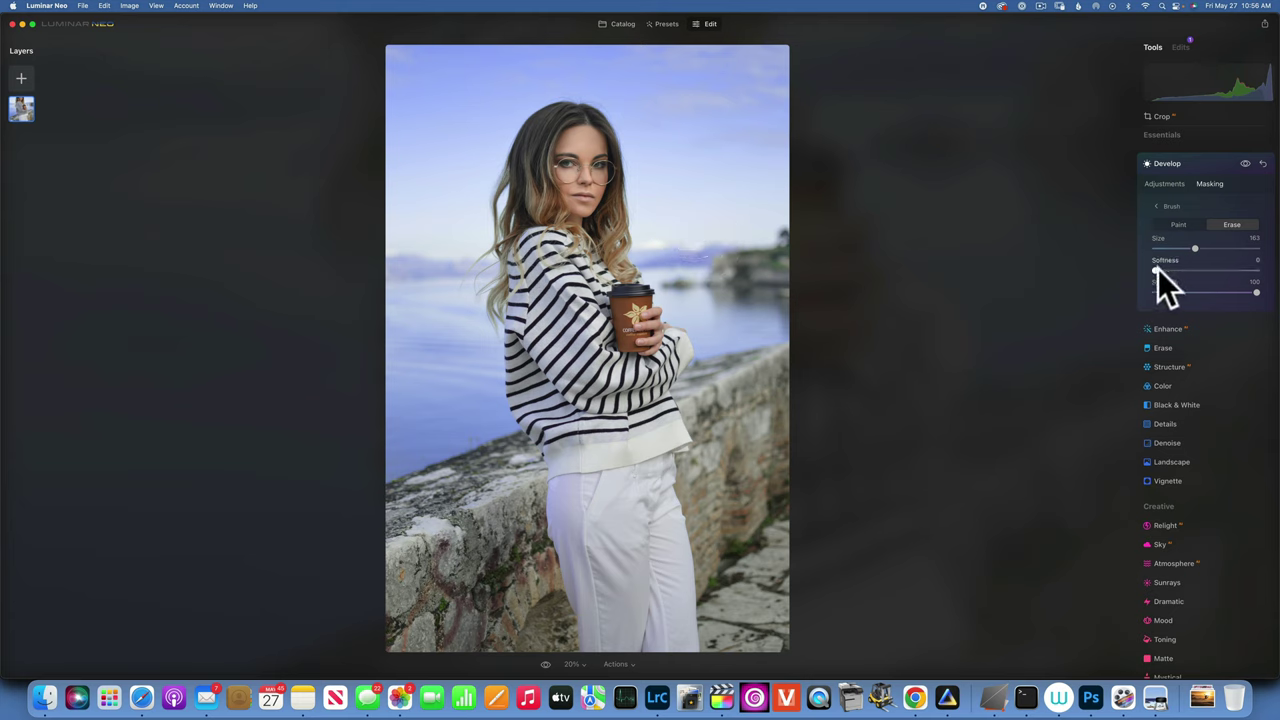
drag(1156, 270, 1257, 271)
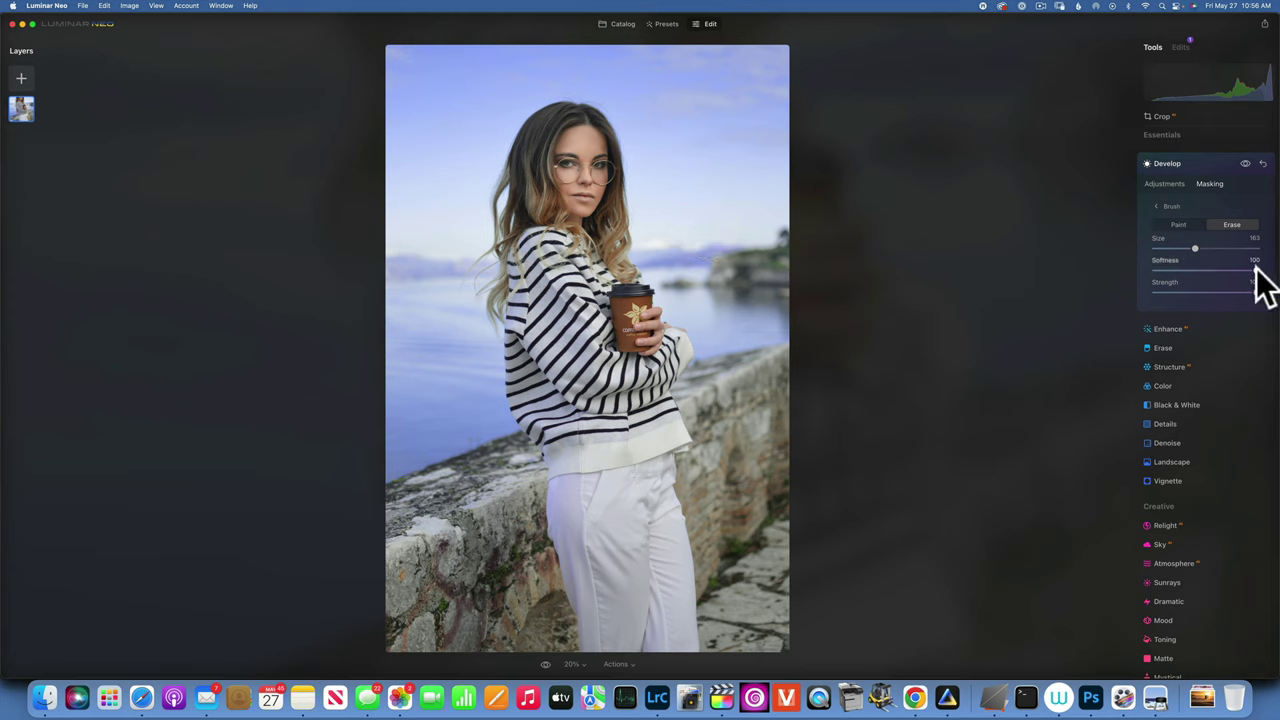
mouse_move(1256, 291)
mouse_down()
mouse_move(1083, 289)
mouse_move(1278, 296)
mouse_up()
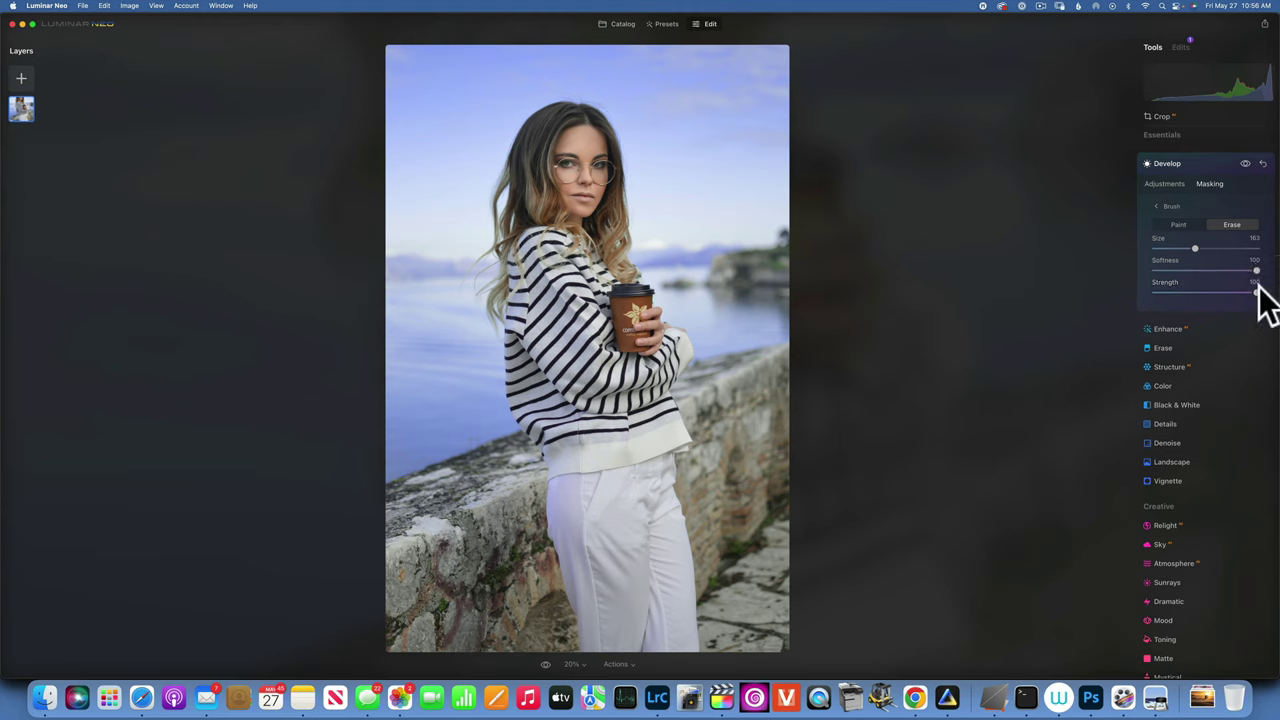
mouse_move(1257, 299)
mouse_down()
mouse_move(1086, 277)
mouse_move(1143, 300)
mouse_move(1269, 294)
mouse_up()
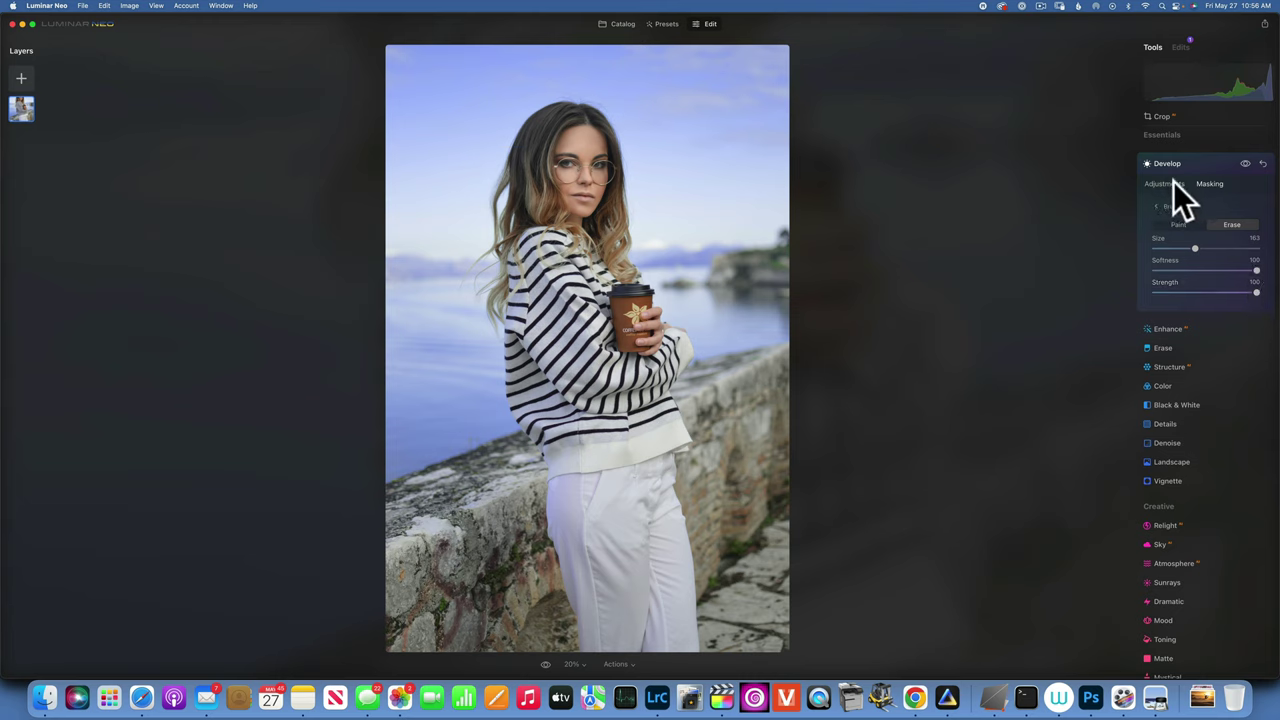
- Try a vertical linear gradient mask from the sky above the woman's head down to her sweater, and reset the Develop tool
click(1158, 205)
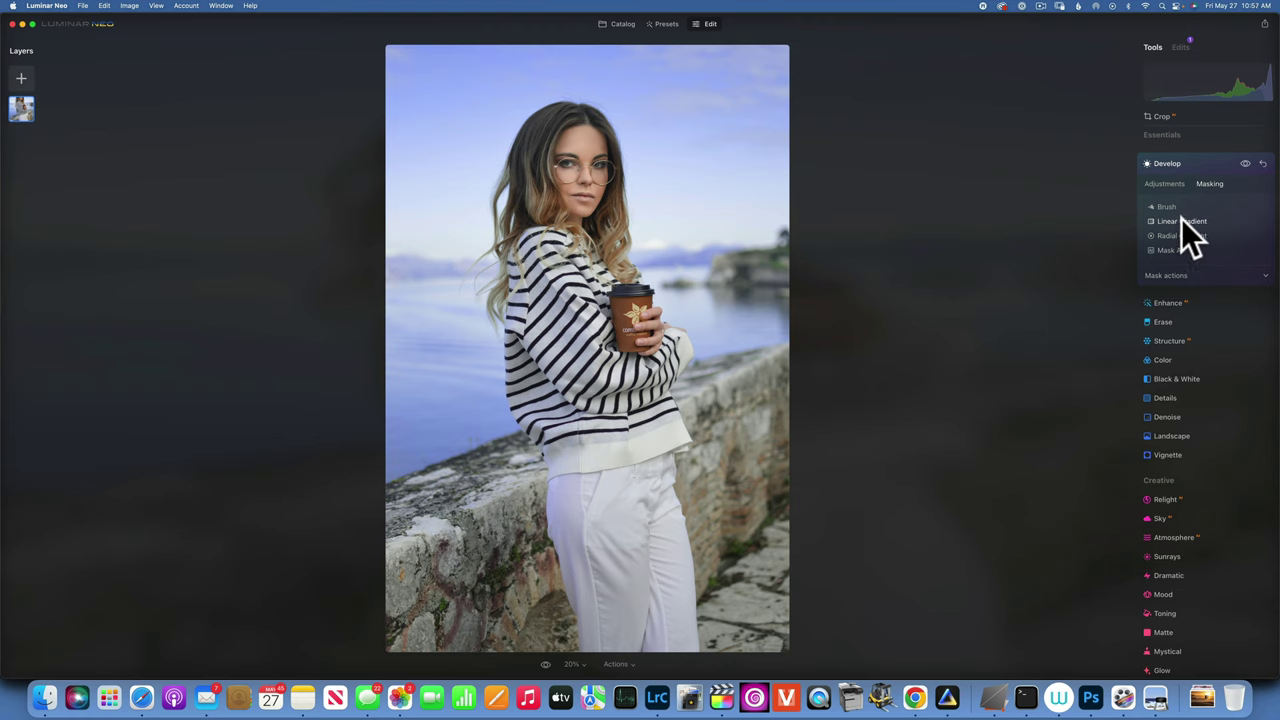
click(1185, 222)
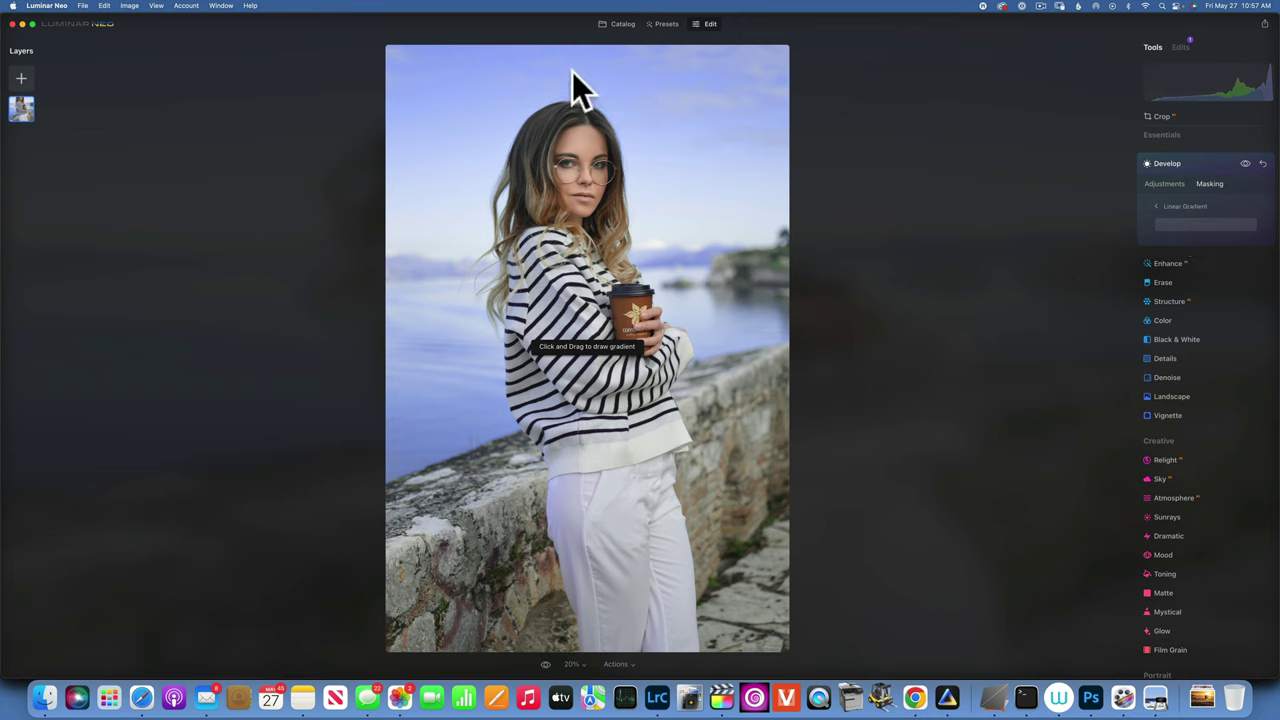
drag(581, 84, 583, 414)
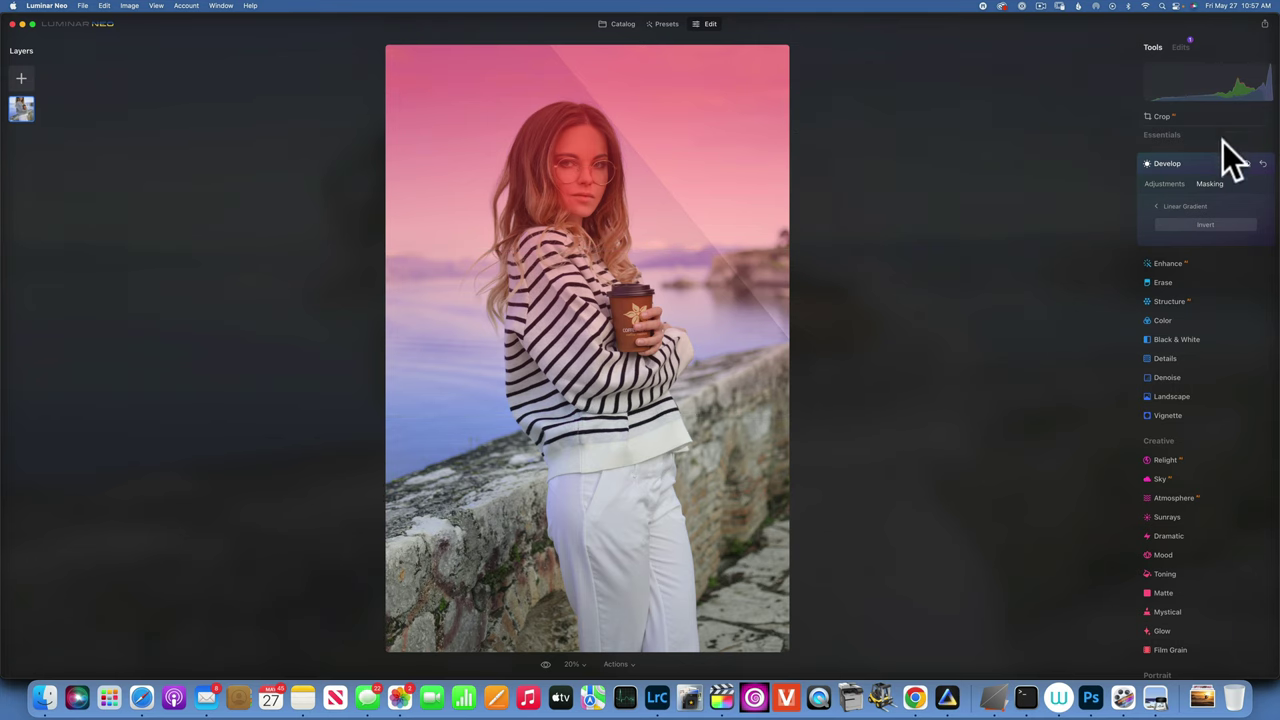
click(1262, 163)
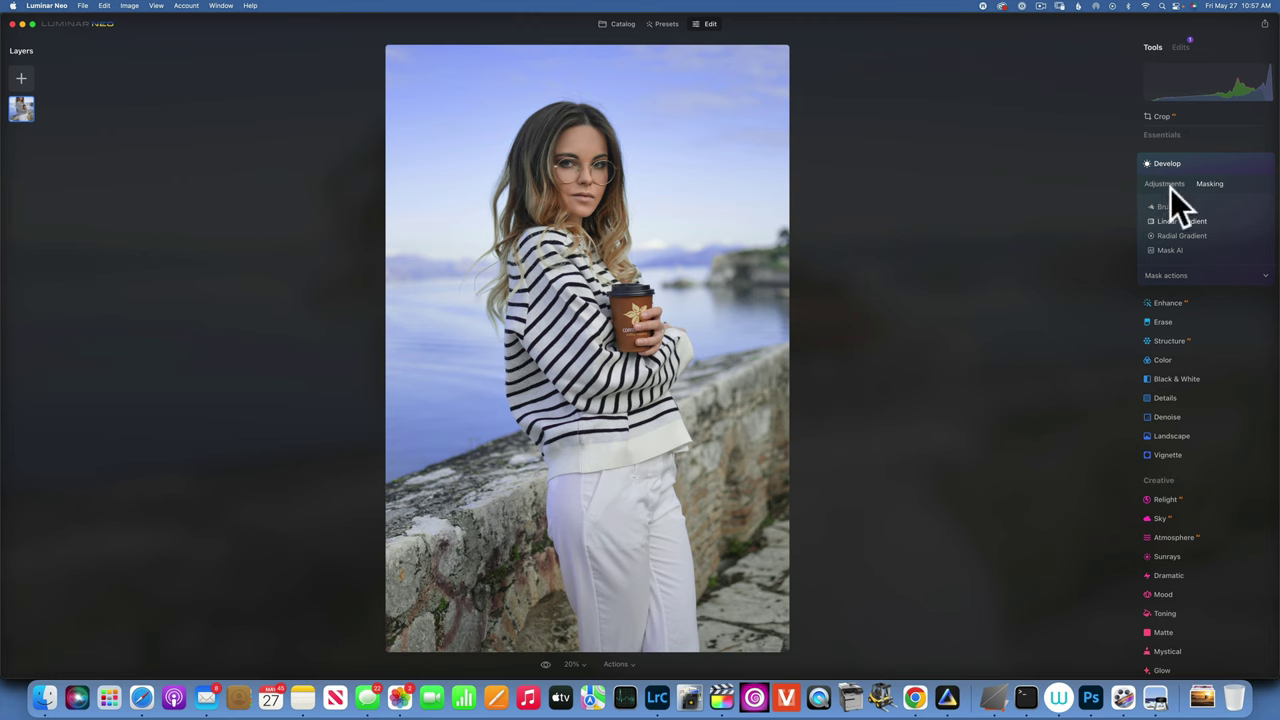
- Try a long diagonal linear gradient mask from the sky's upper-left corner down to the trousers, and reset the Develop tool
click(1174, 222)
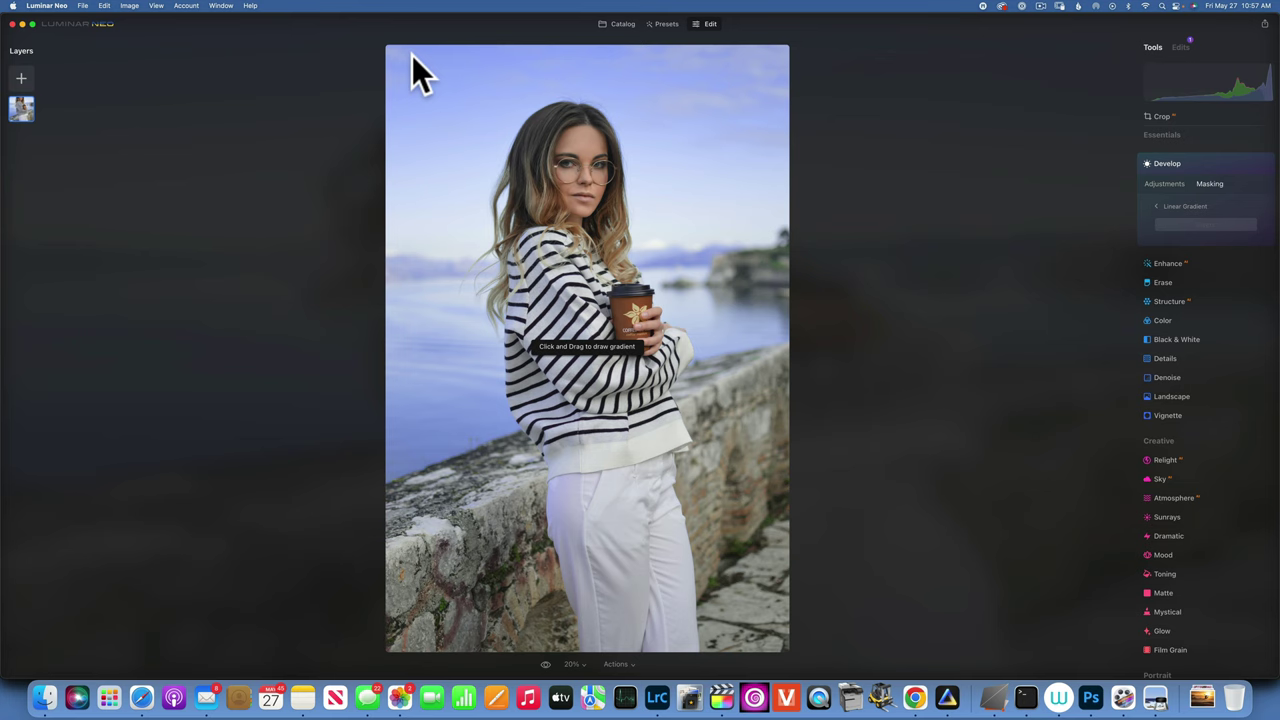
drag(412, 55, 613, 510)
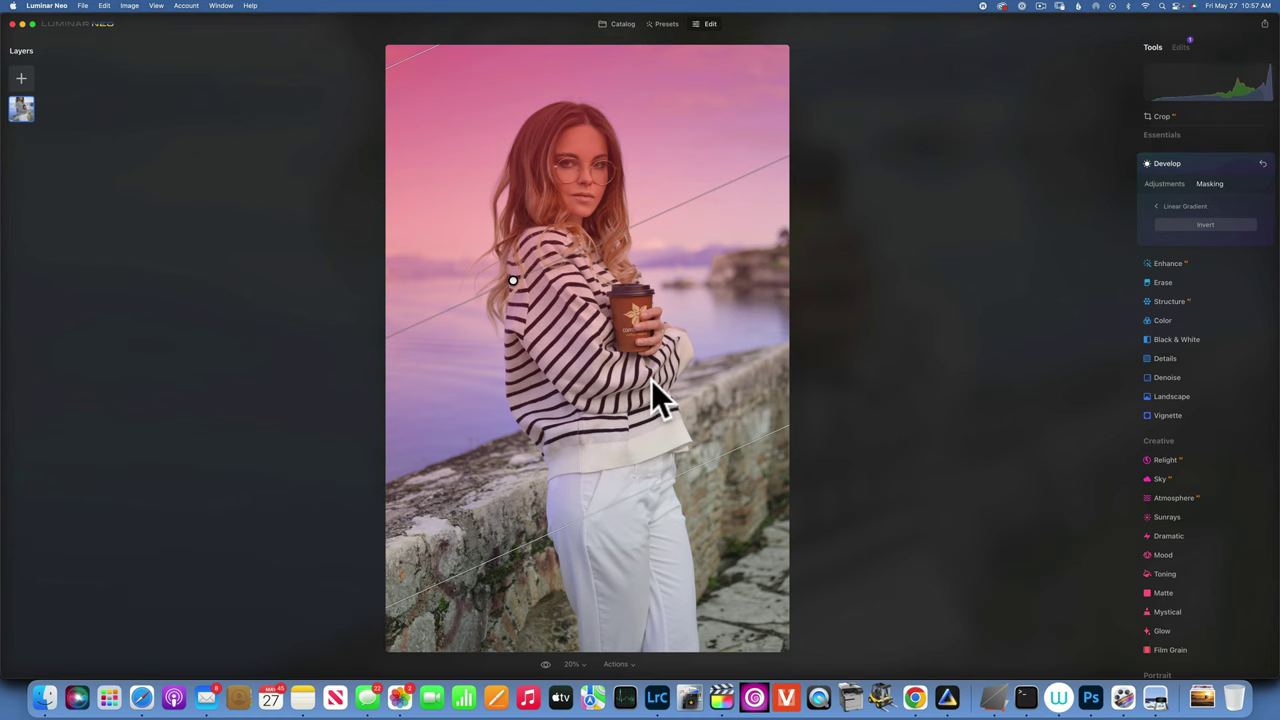
key(BackSpace)
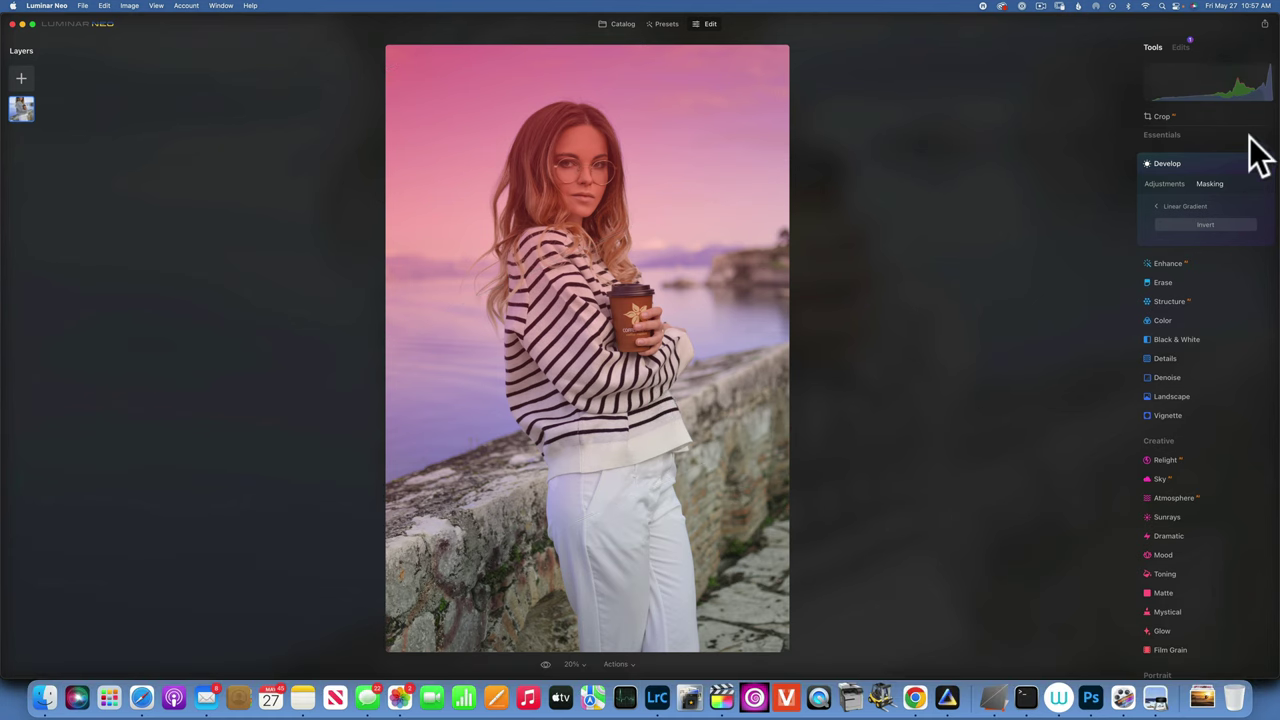
click(1263, 162)
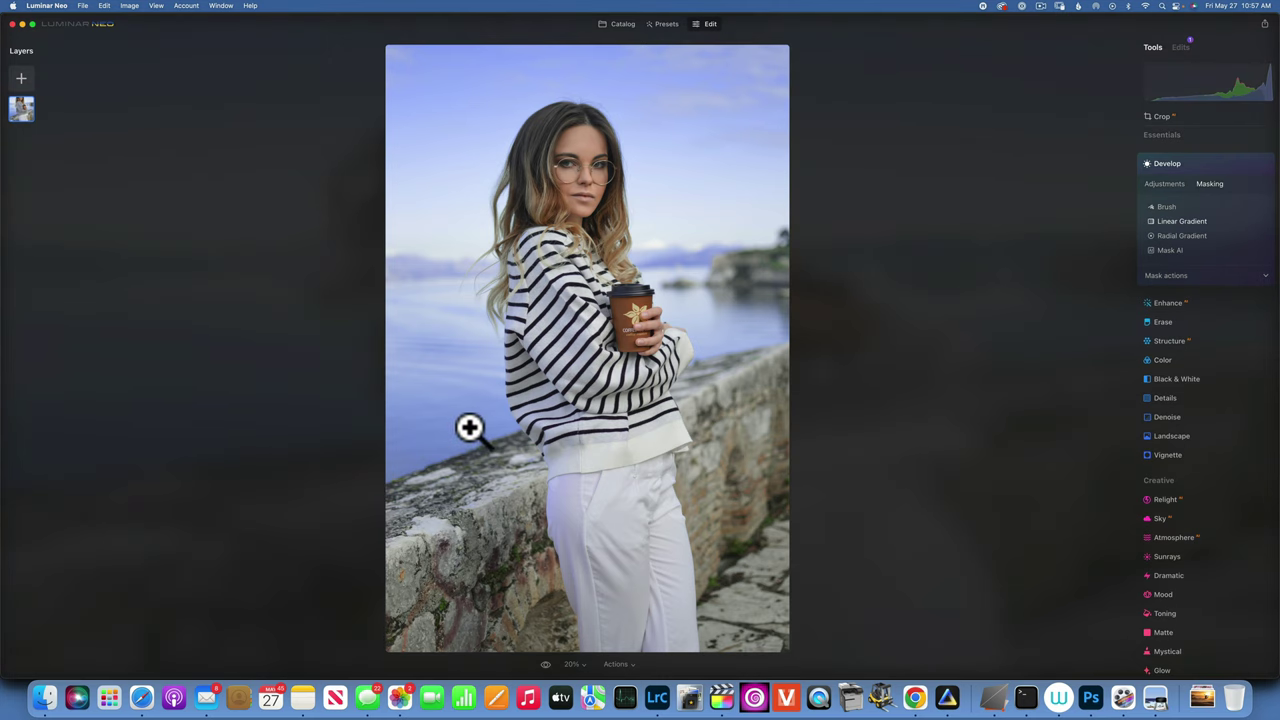
- Try a very short, hard-edged linear gradient mask angled along the top of the stone wall, and reset the Develop tool
click(1185, 222)
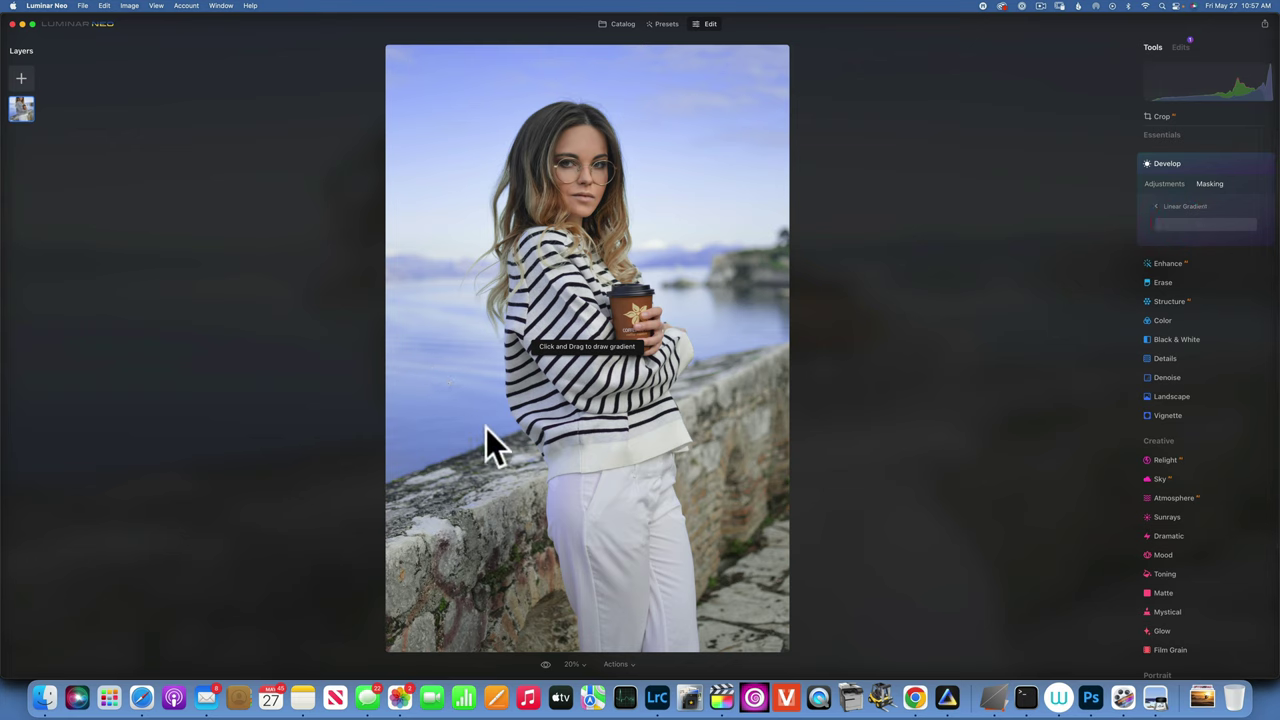
mouse_move(488, 437)
mouse_down()
mouse_move(492, 450)
mouse_move(489, 440)
mouse_up()
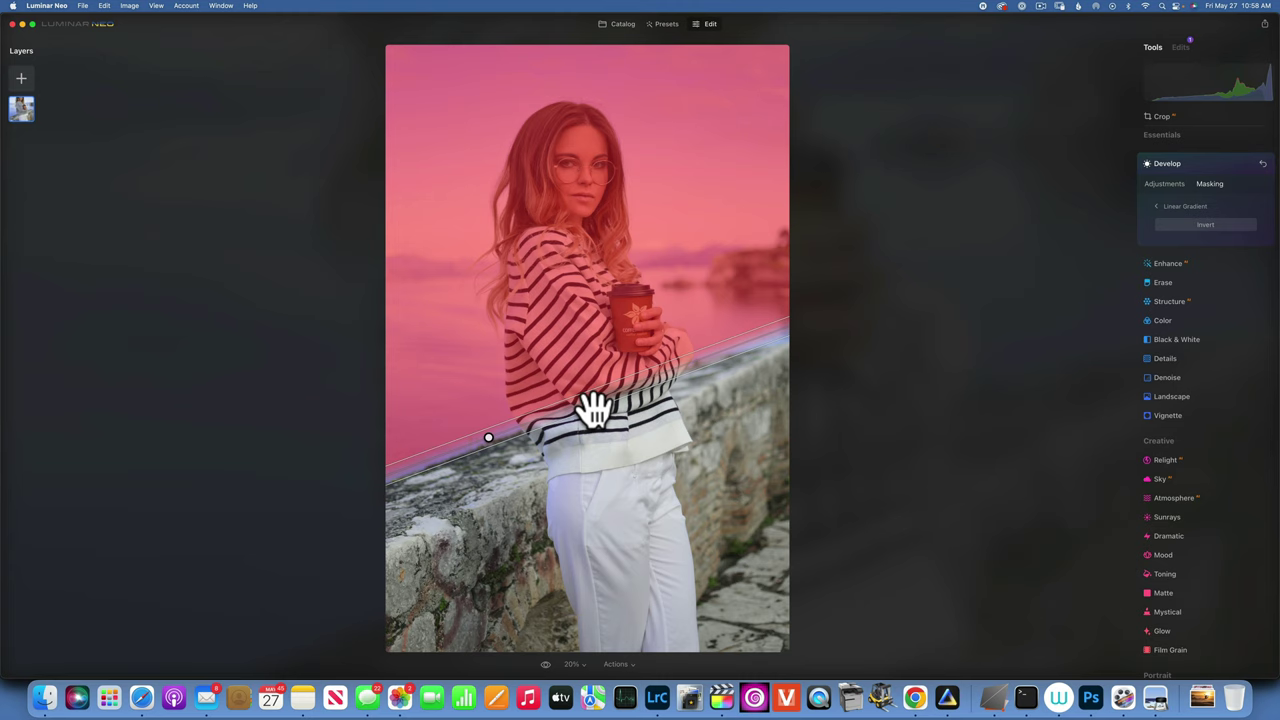
key(BackSpace)
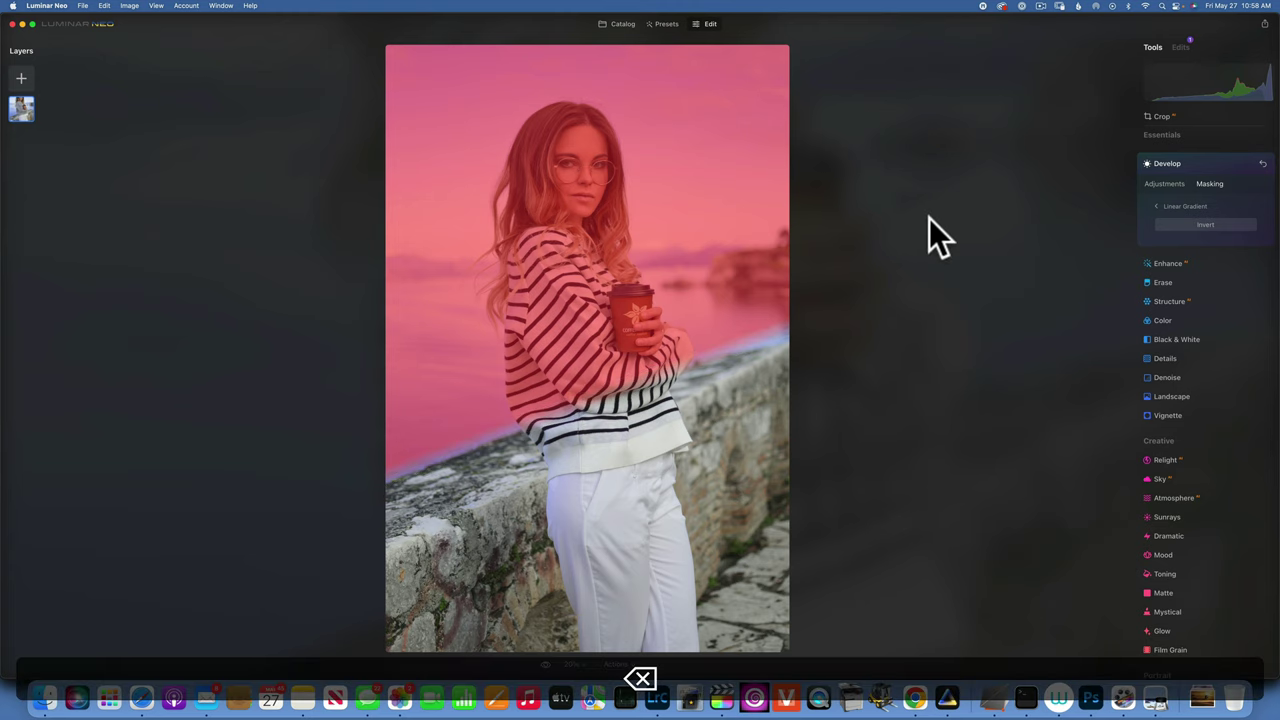
click(1262, 165)
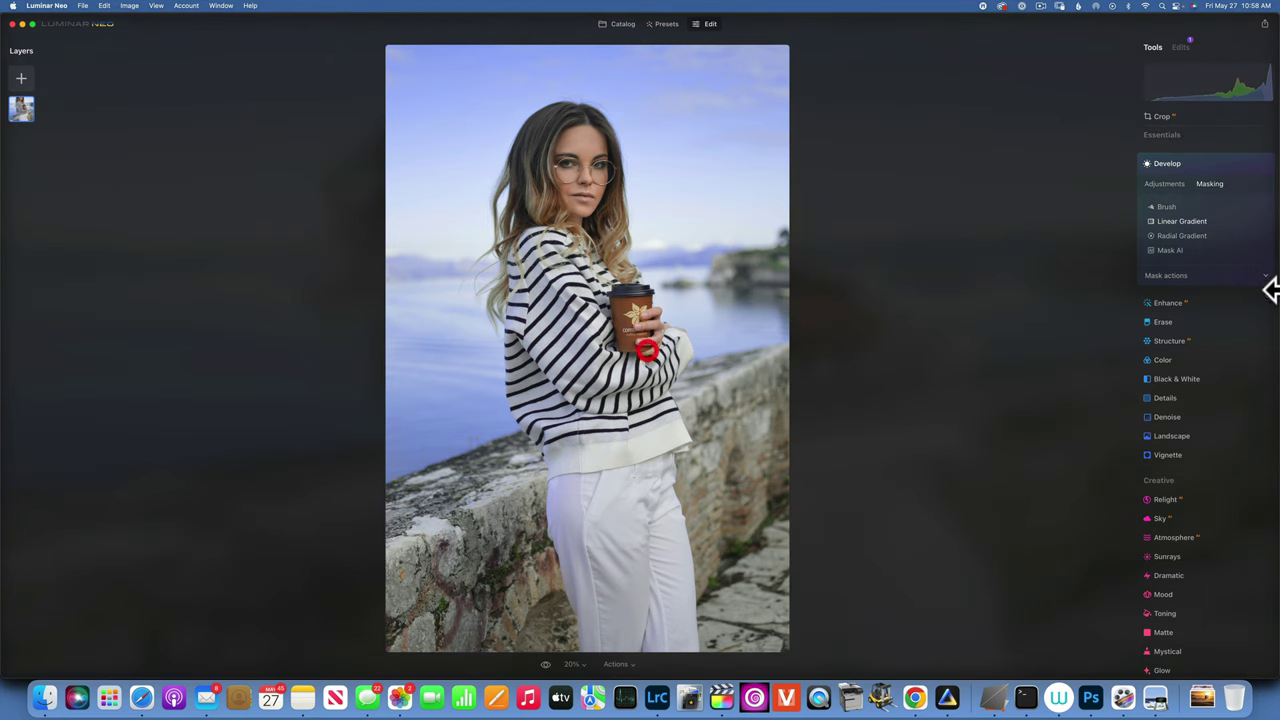
- Draw a slanted linear gradient mask fading from the water to the stone wall and lower its exposure to -1.97
click(1180, 221)
drag(431, 312, 497, 498)
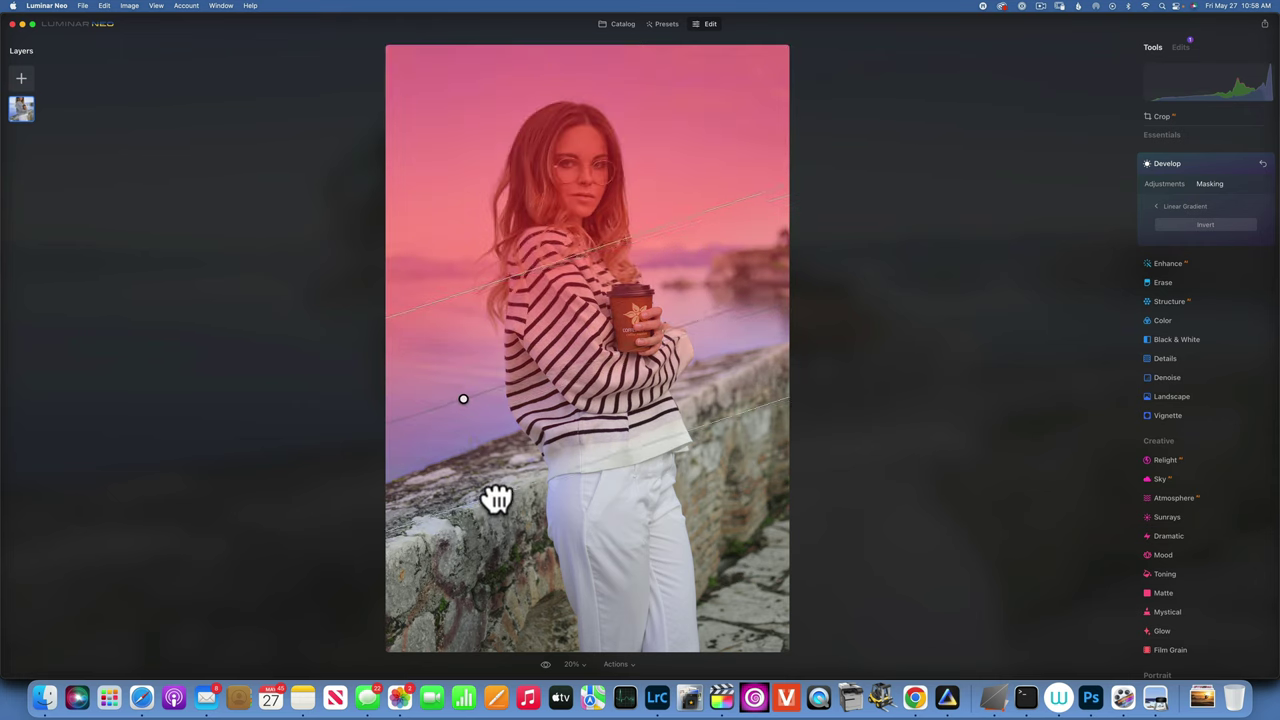
click(596, 463)
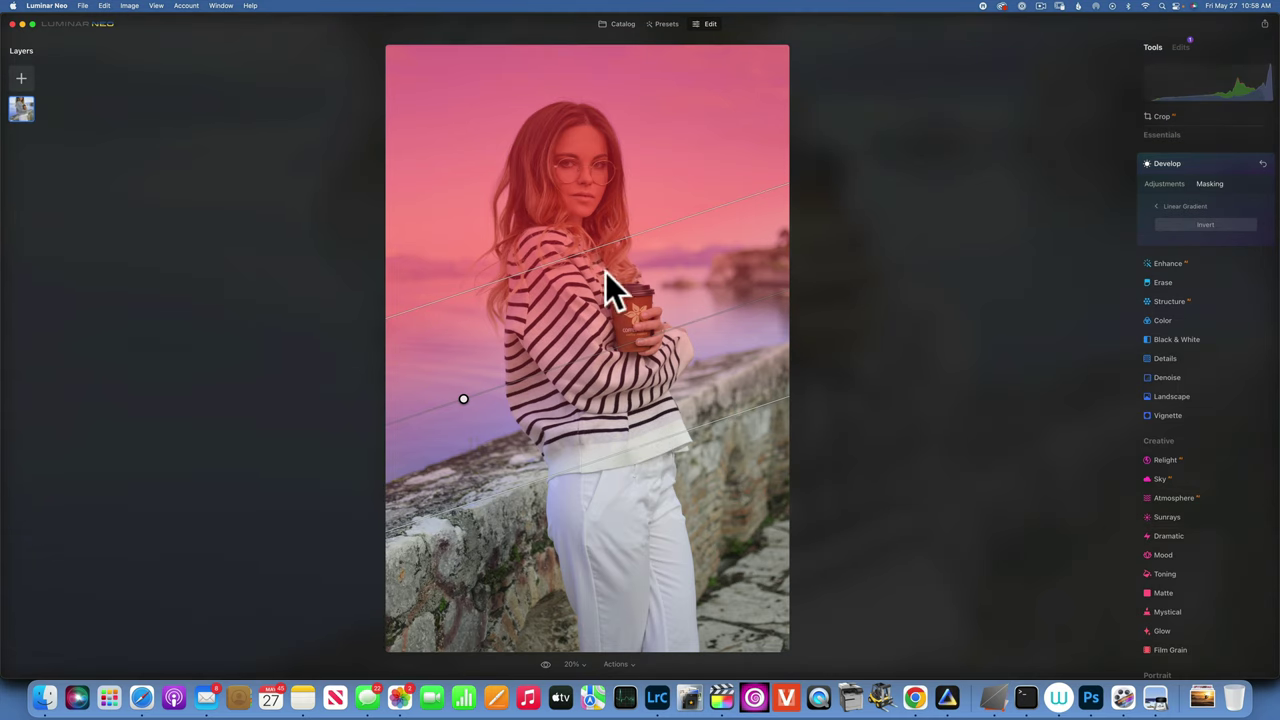
click(1165, 183)
drag(1203, 229, 1185, 228)
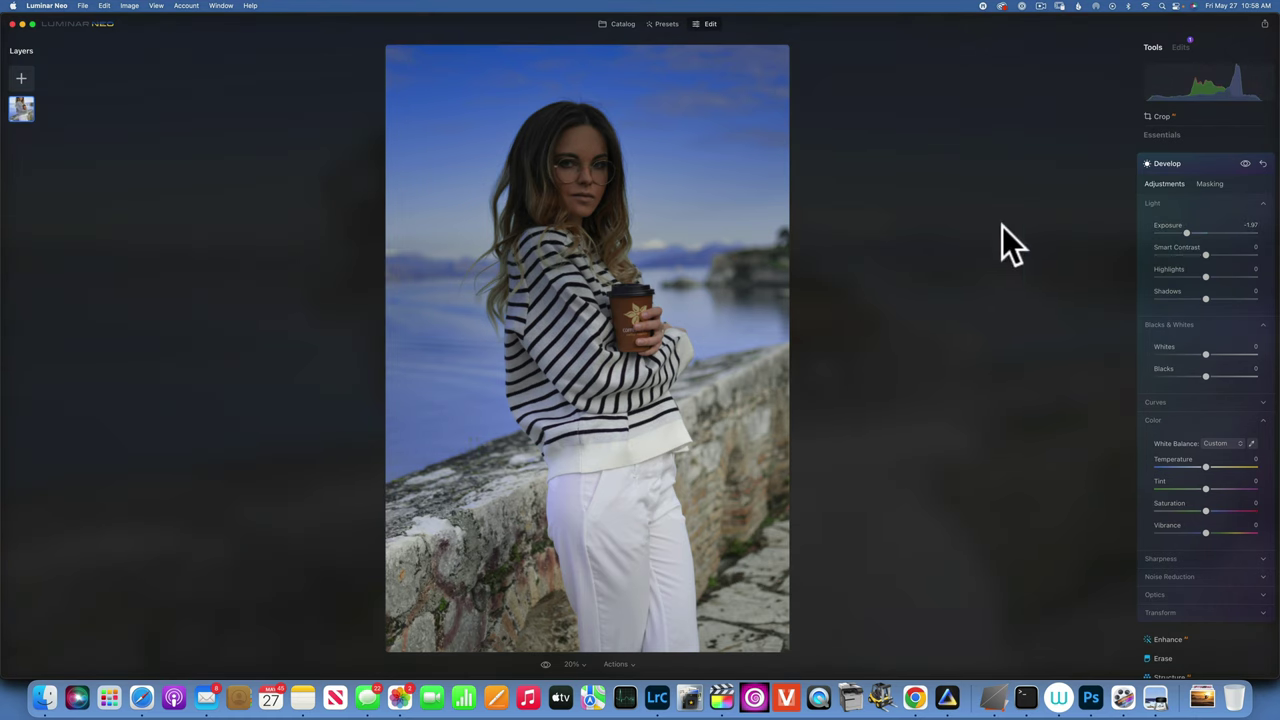
- Use Mask AI to add the Human area to the gradient mask and switch it off again to exclude the woman
click(1209, 184)
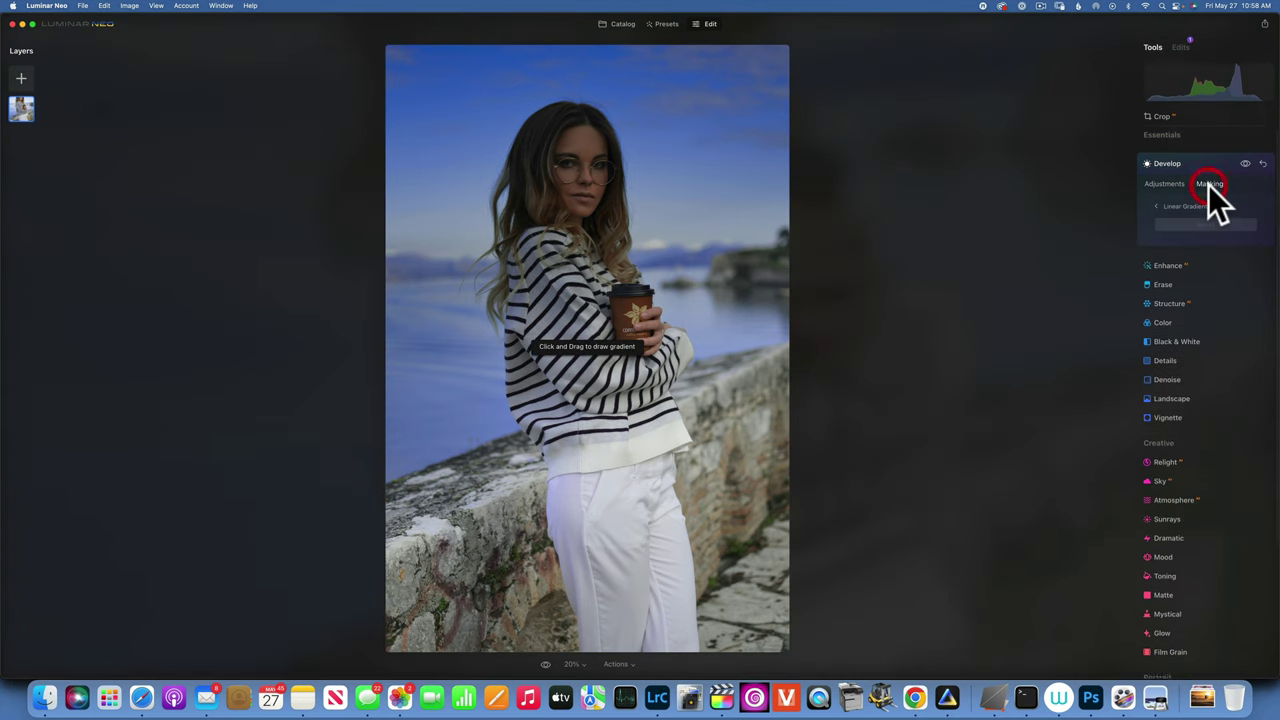
click(1157, 205)
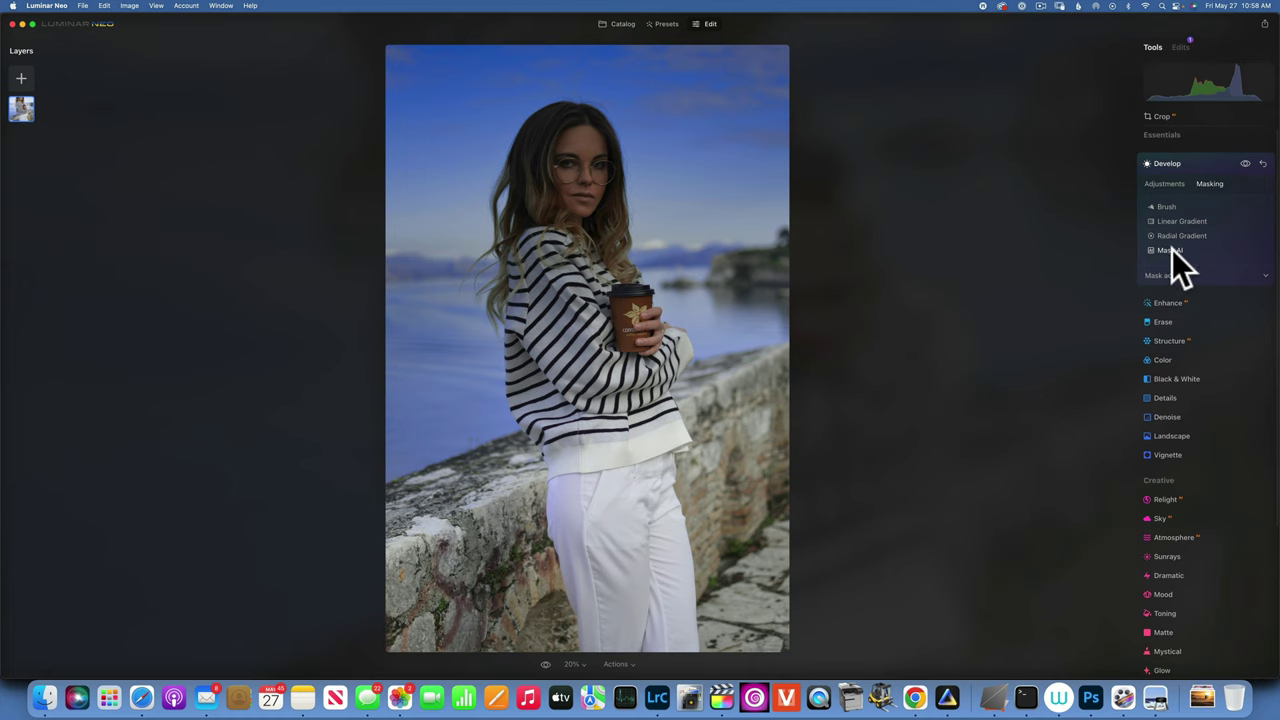
click(1171, 249)
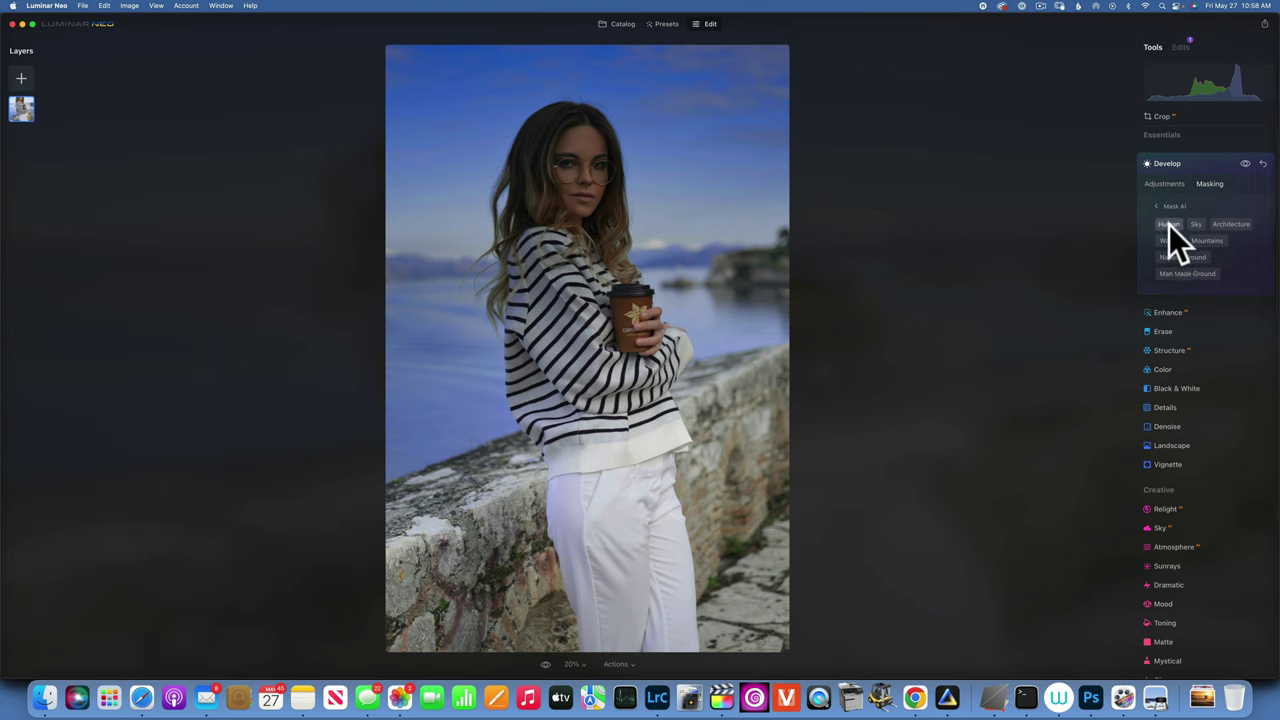
click(1170, 224)
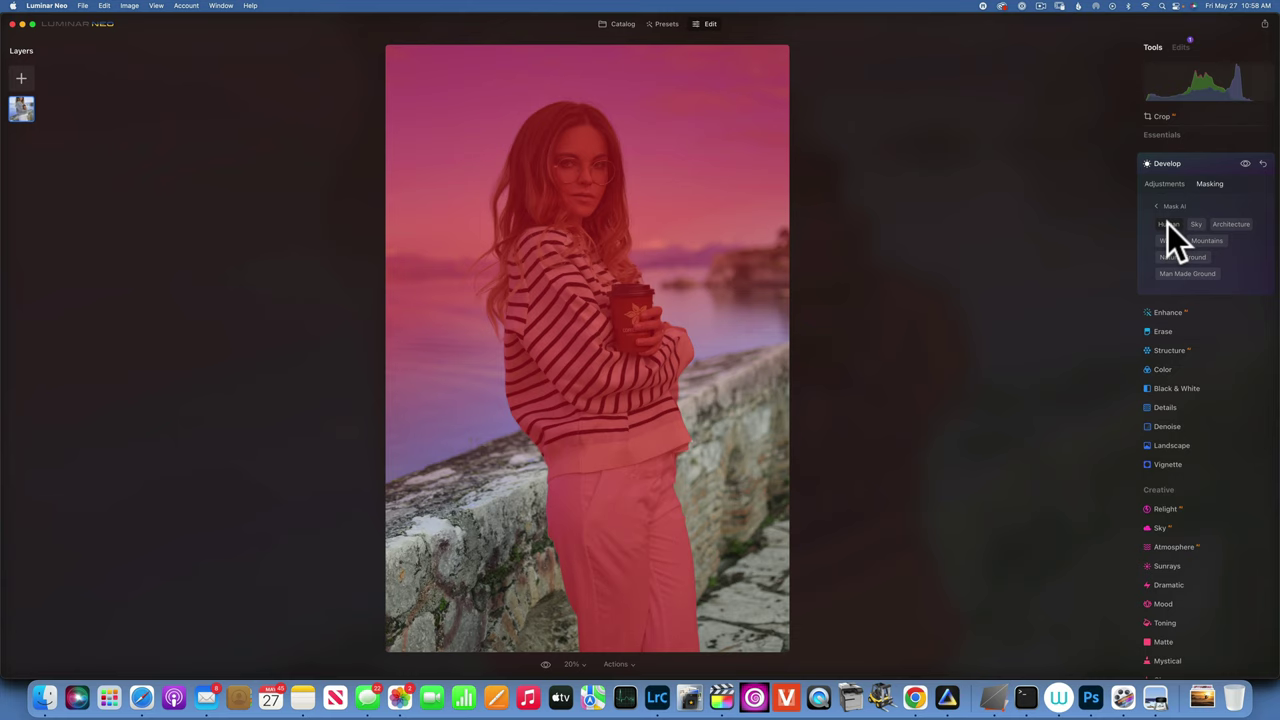
click(1170, 226)
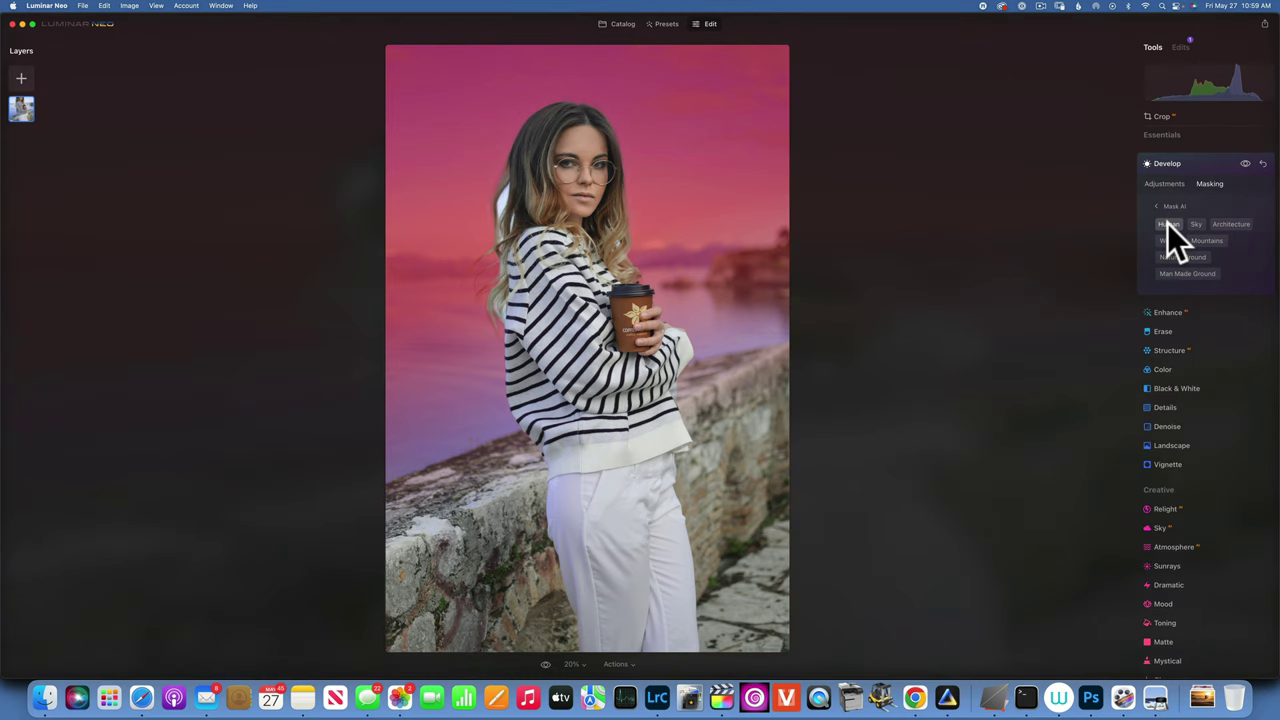
- Paint the bright patch behind the woman's hair into the Develop mask with the Brush at strength 46
click(1165, 183)
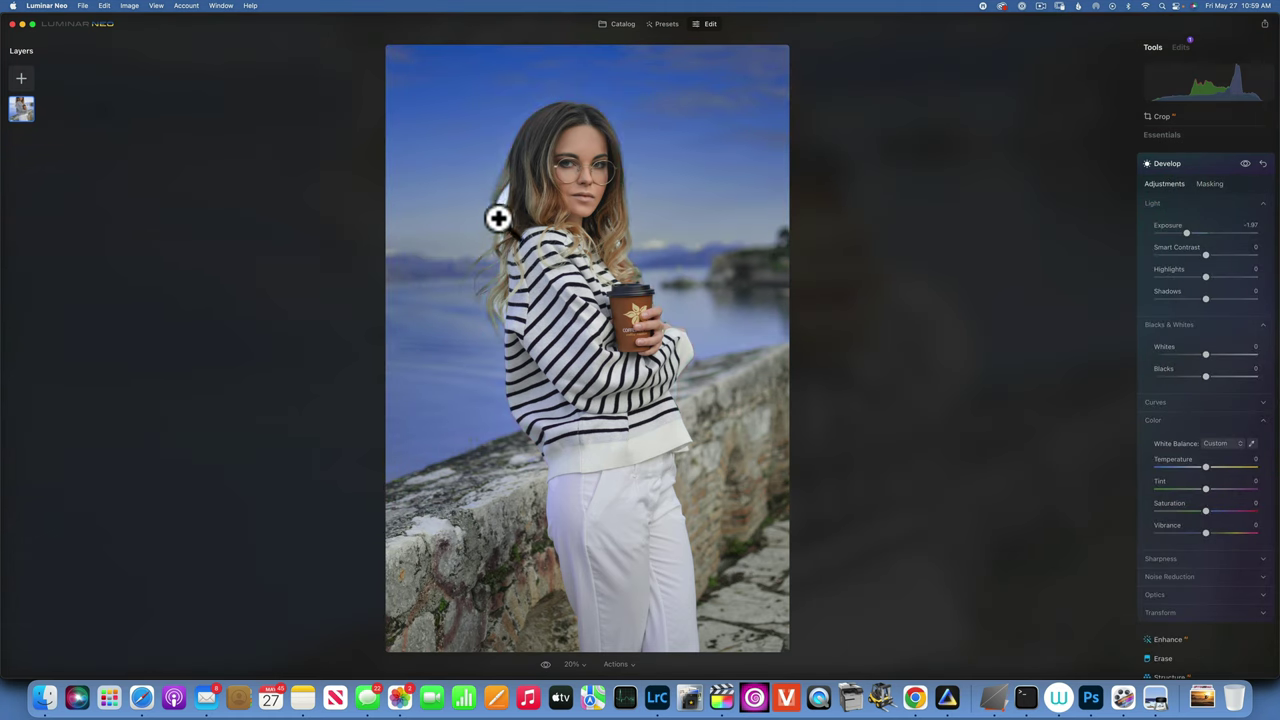
click(1211, 184)
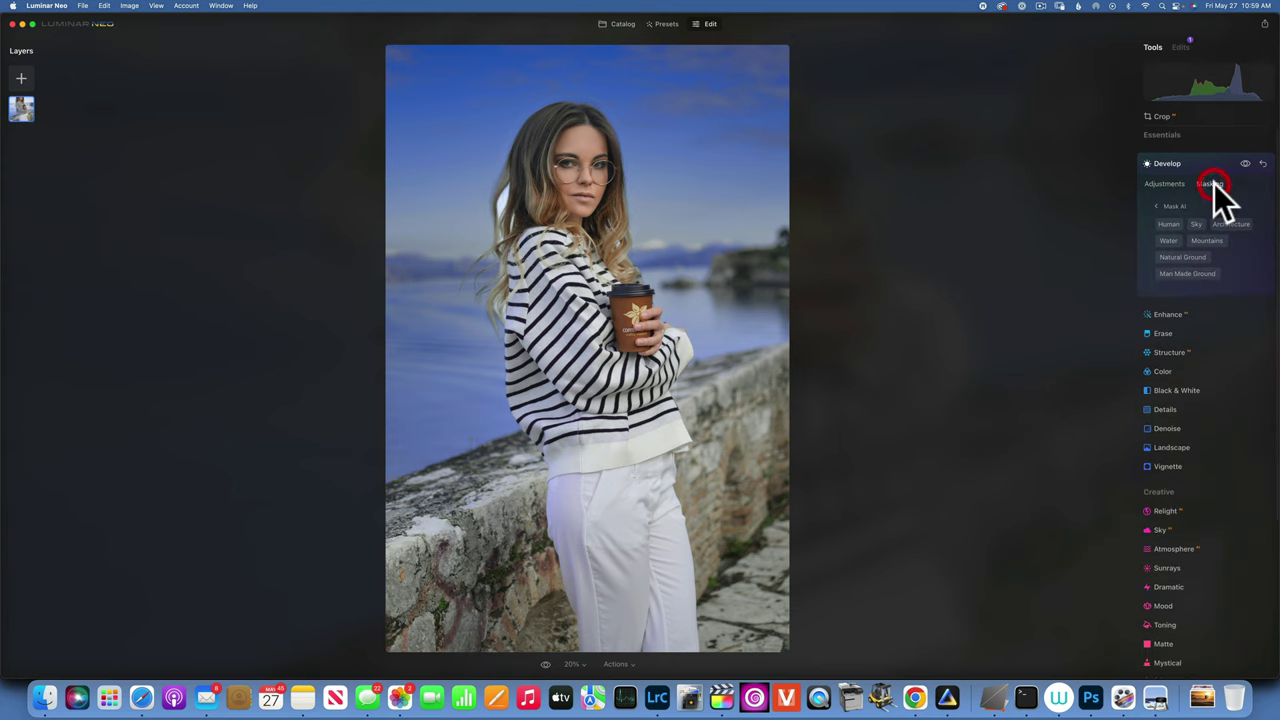
click(1156, 206)
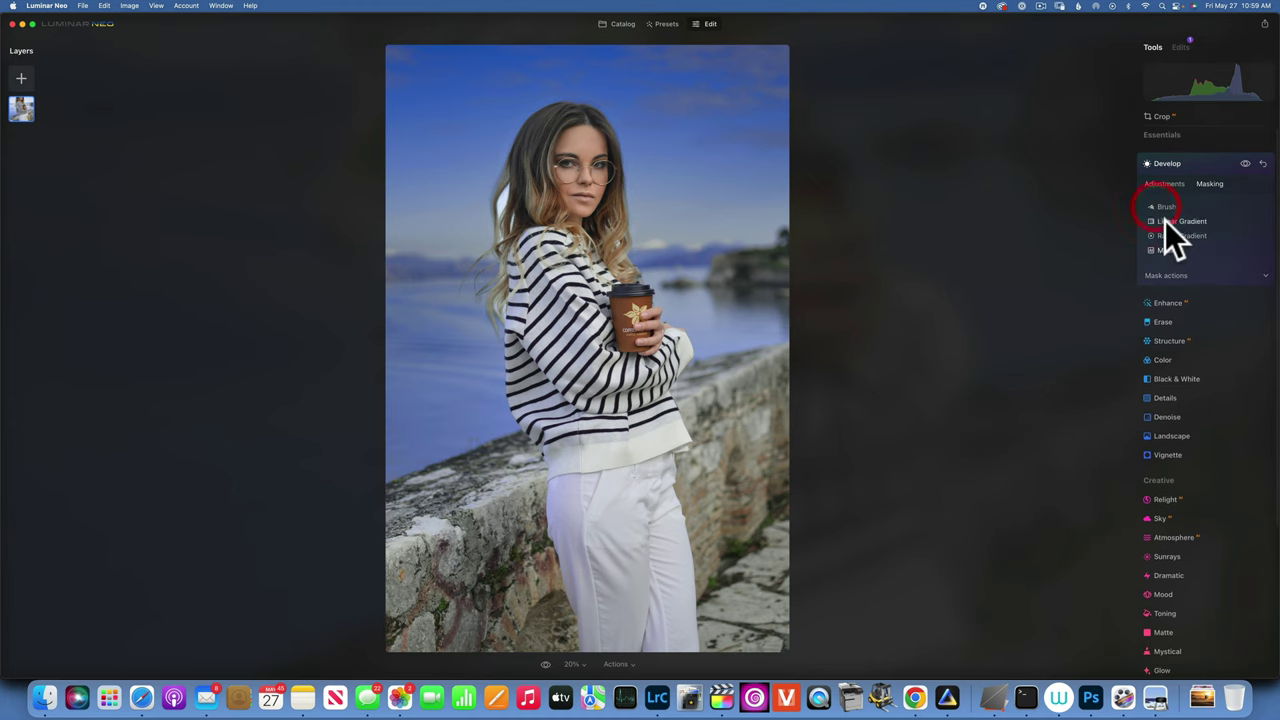
click(1166, 205)
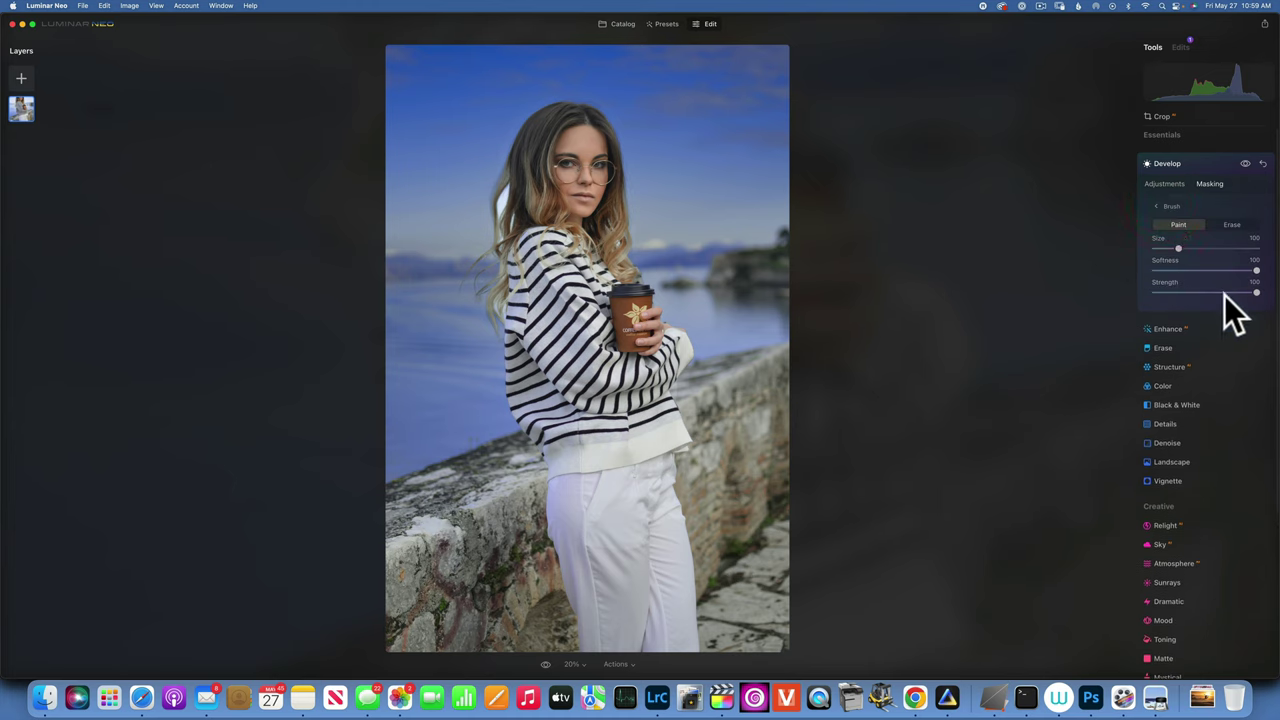
drag(1256, 292, 1201, 292)
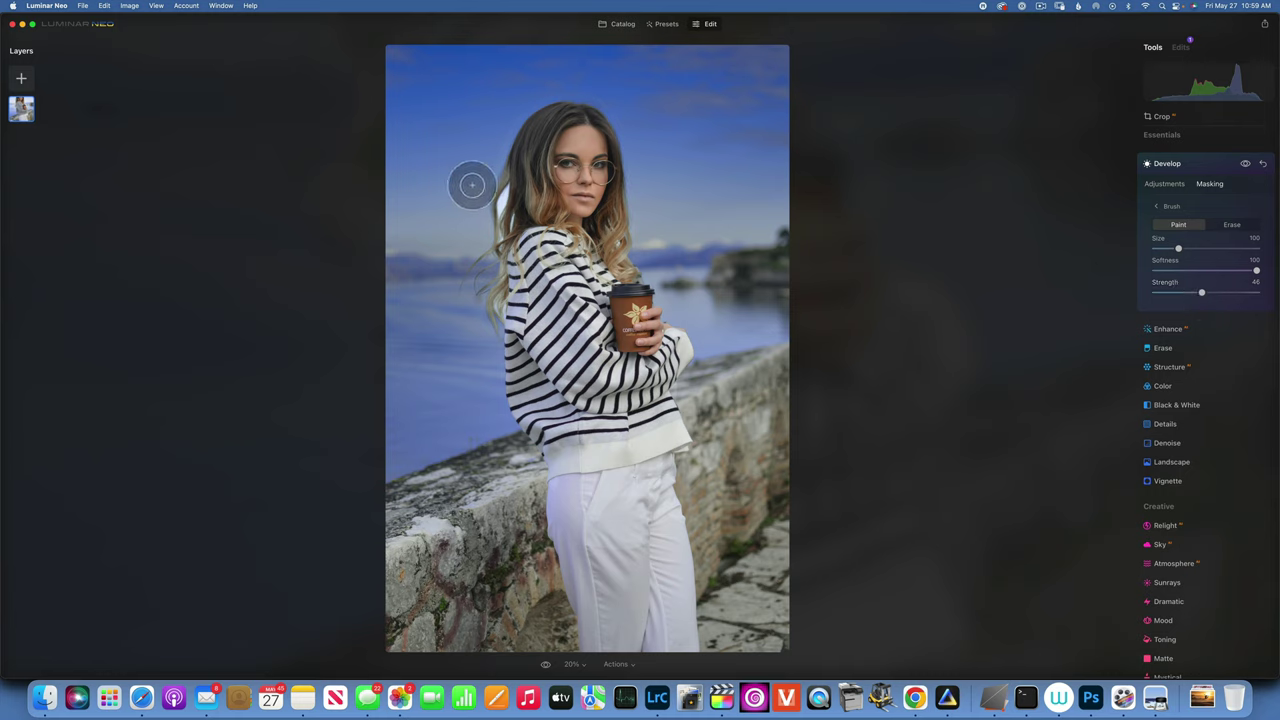
mouse_move(471, 186)
mouse_down()
mouse_move(492, 212)
mouse_move(498, 185)
mouse_move(492, 216)
mouse_move(510, 183)
mouse_move(498, 240)
mouse_up()
drag(496, 343, 494, 190)
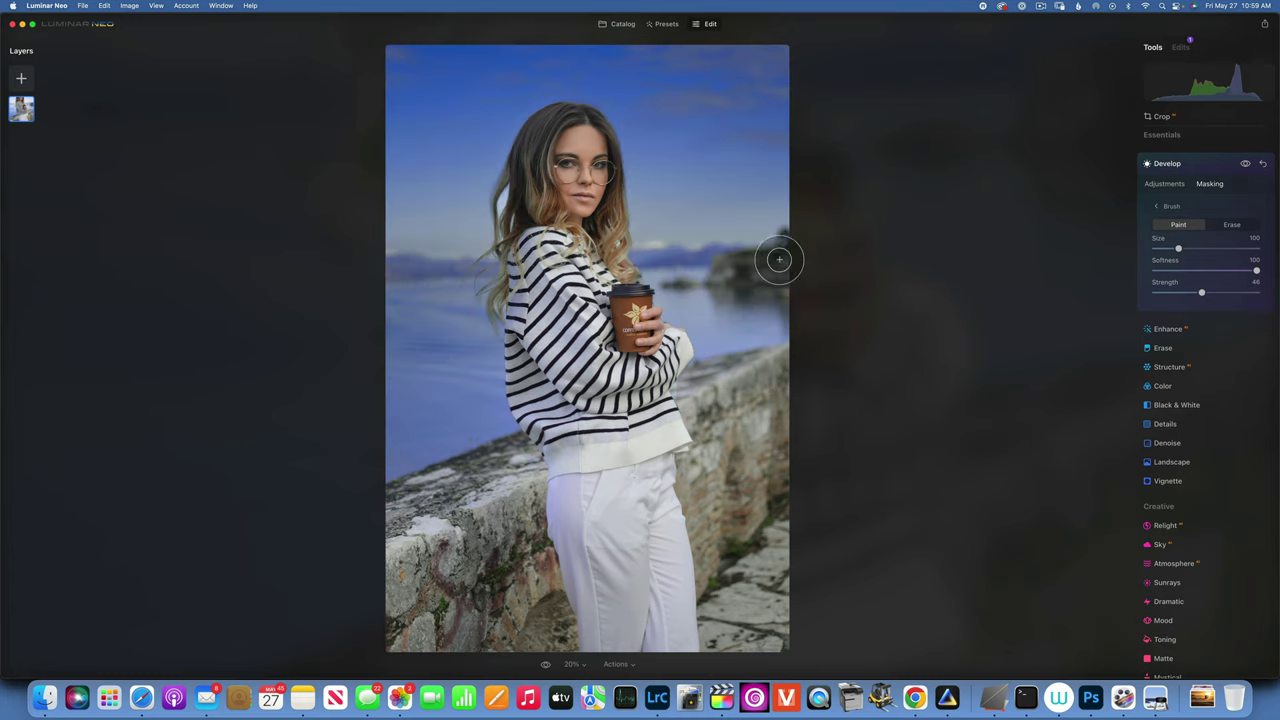
- Raise the brush strength to 71 and 78 to touch up the mask along her hair, and compare the photo with and without Develop
drag(1199, 292, 1226, 292)
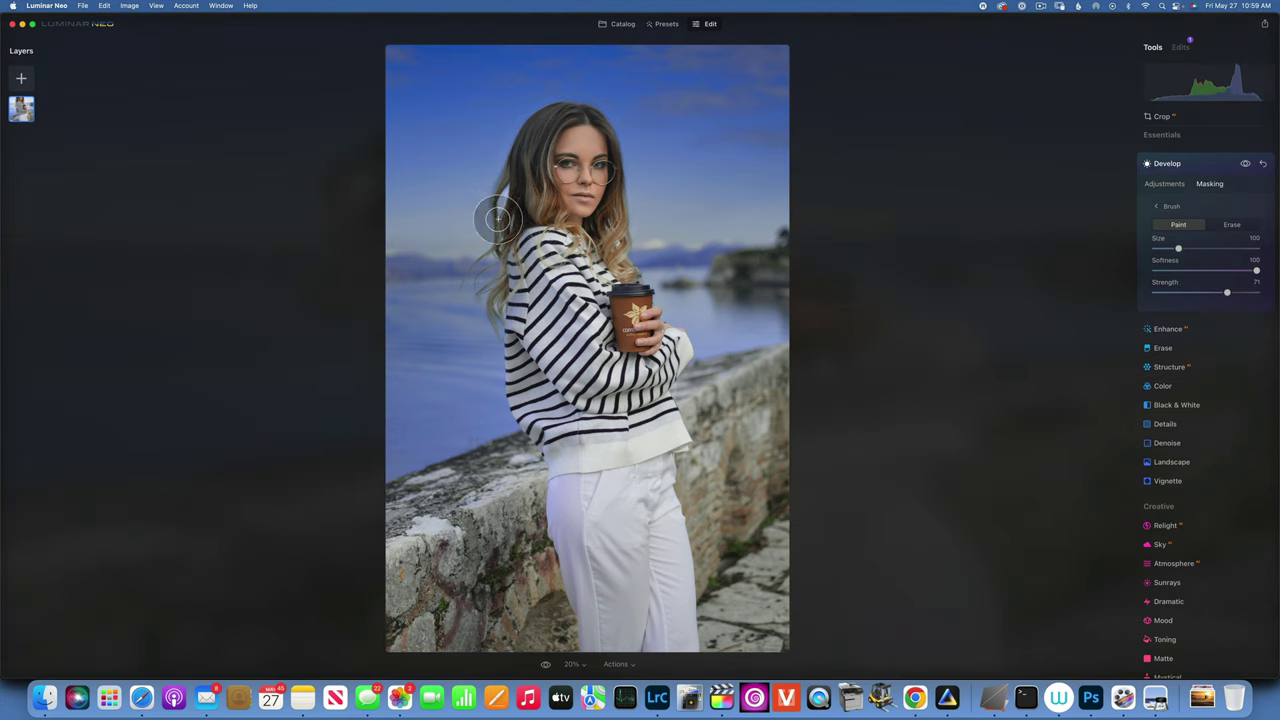
drag(504, 196, 476, 374)
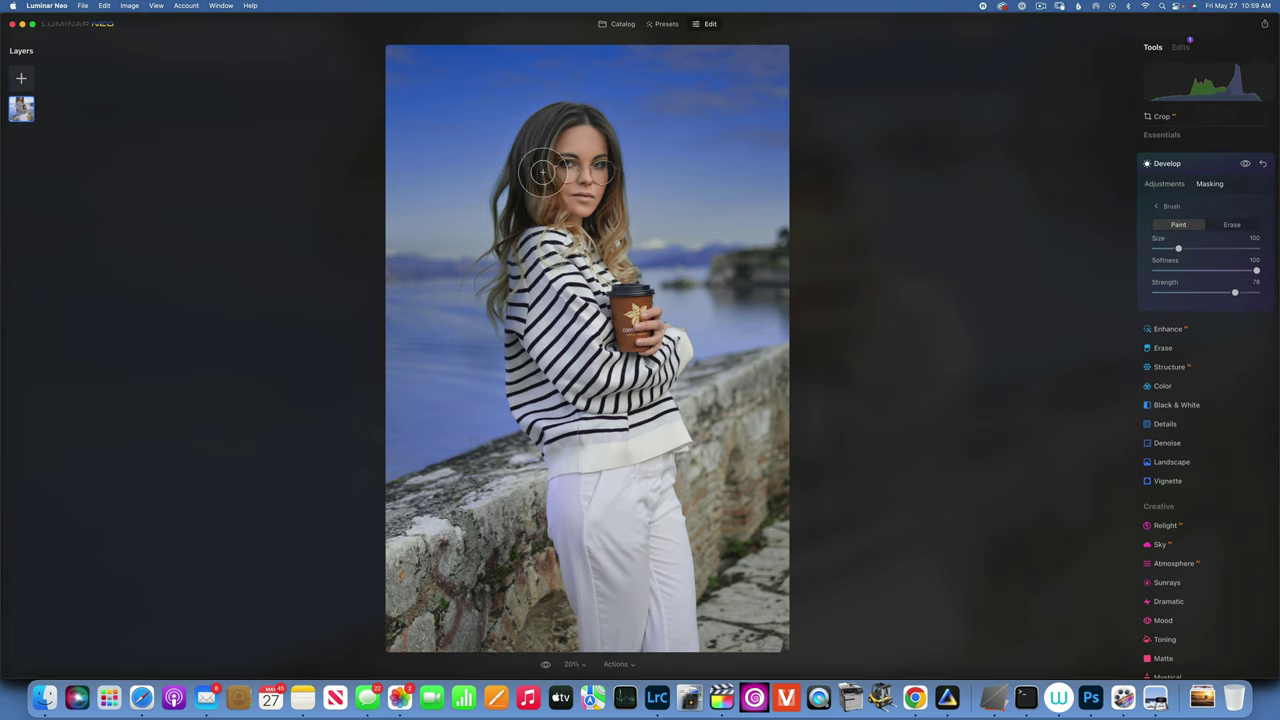
drag(505, 207, 488, 205)
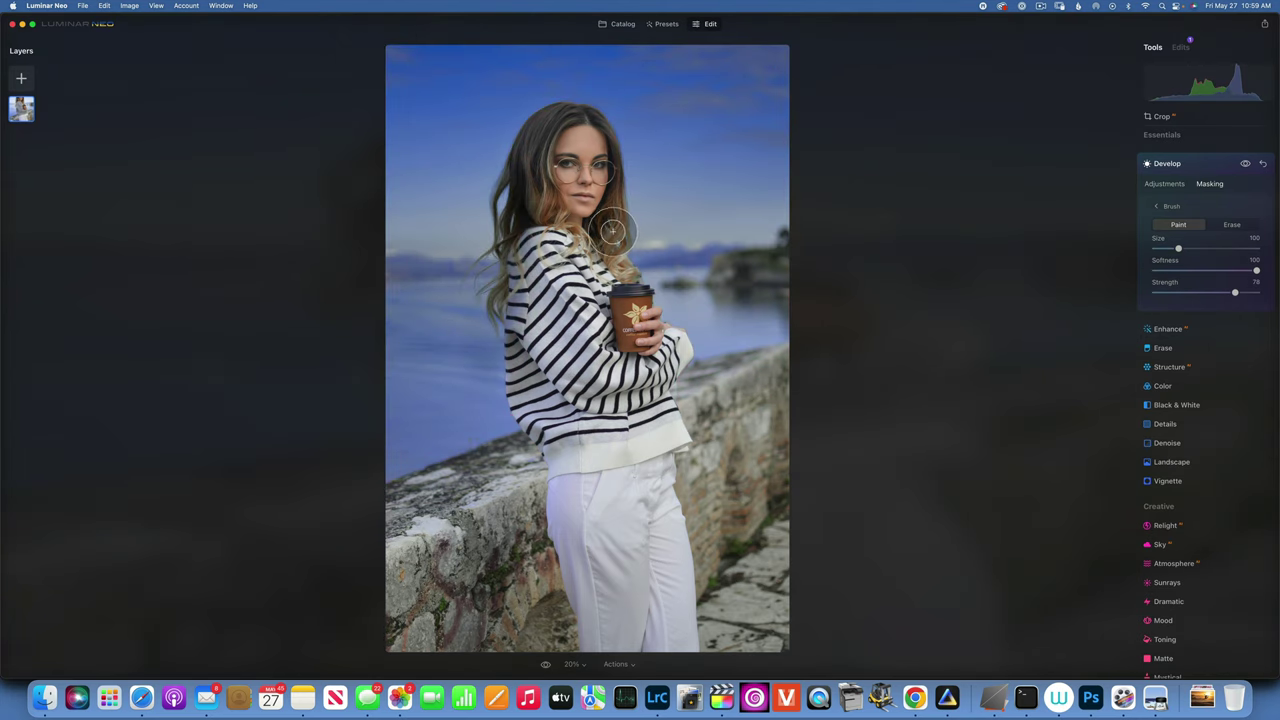
mouse_move(610, 230)
mouse_down()
mouse_move(619, 246)
mouse_move(850, 243)
mouse_up()
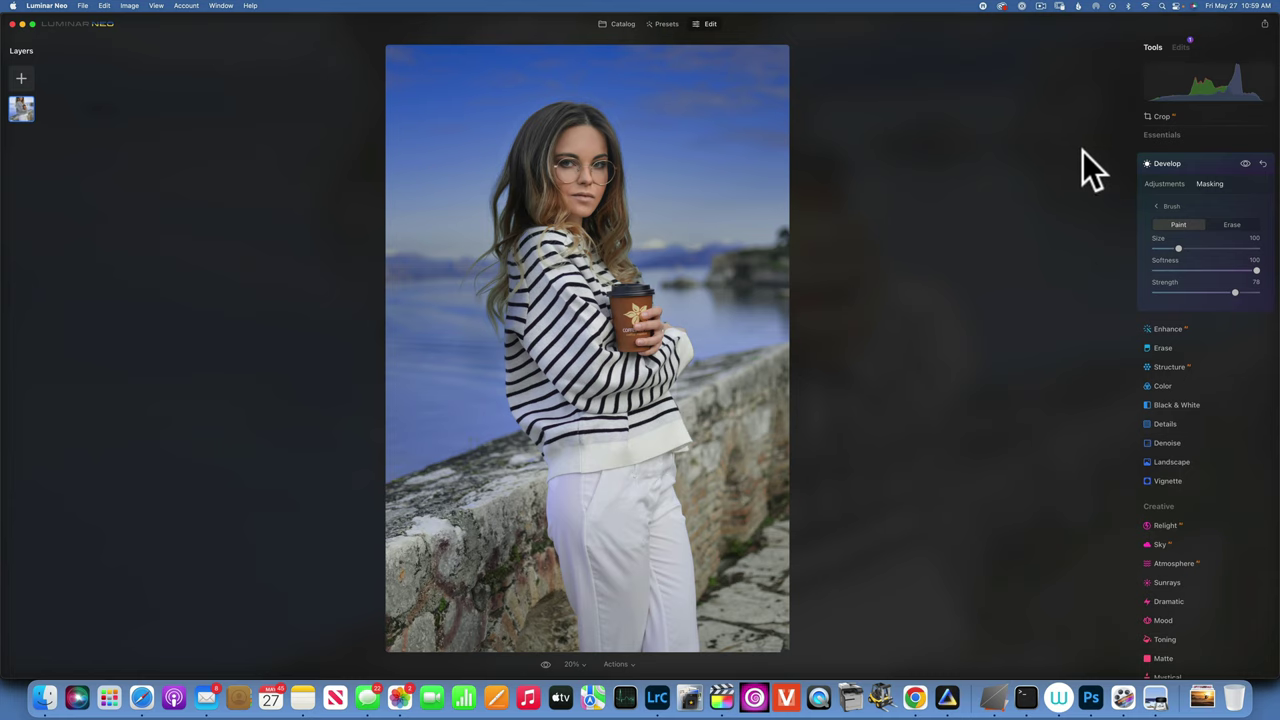
click(1245, 162)
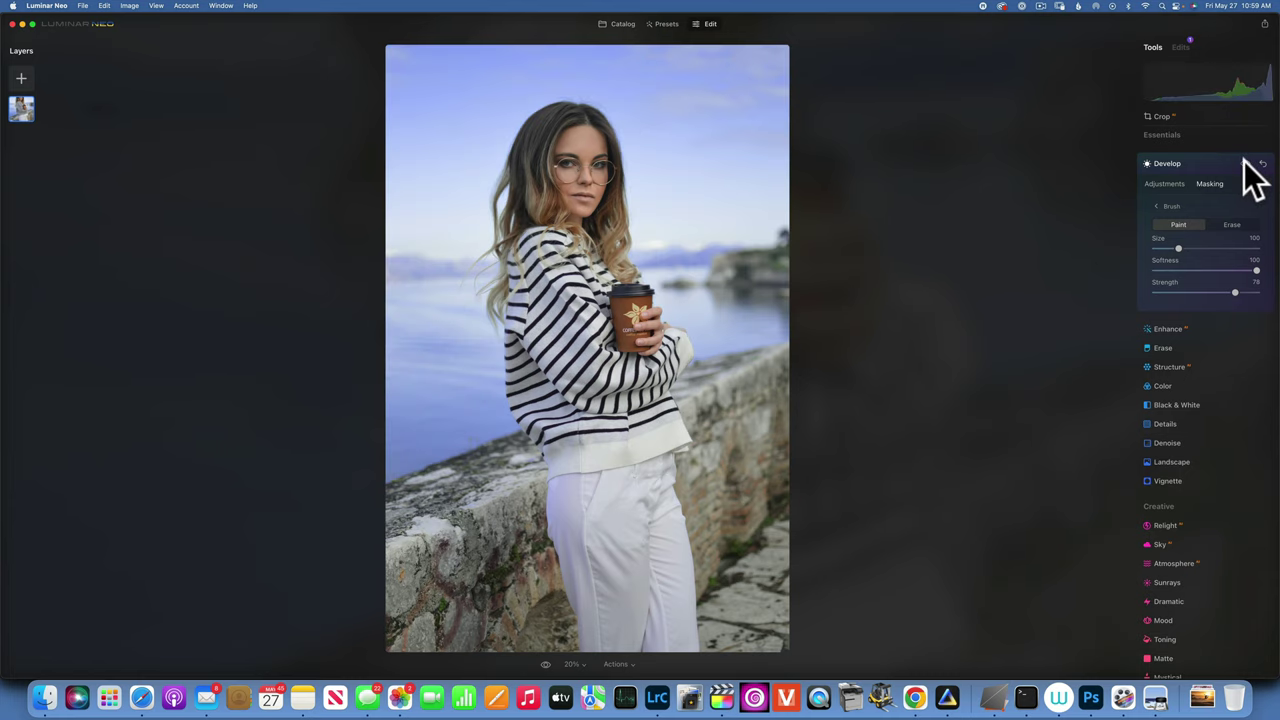
click(1245, 162)
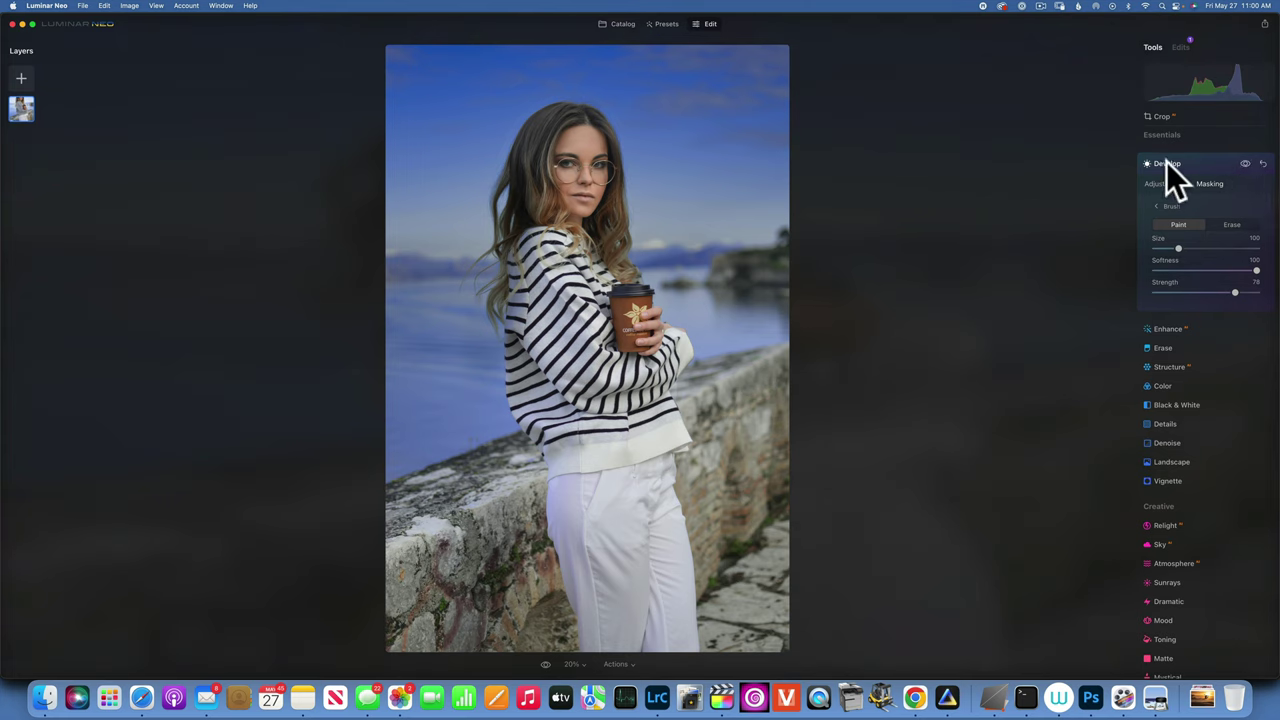
- Try a circular radial gradient mask around the woman's head in a new Develop edit and invert it to cover her face
scroll(1166, 161, down, 1)
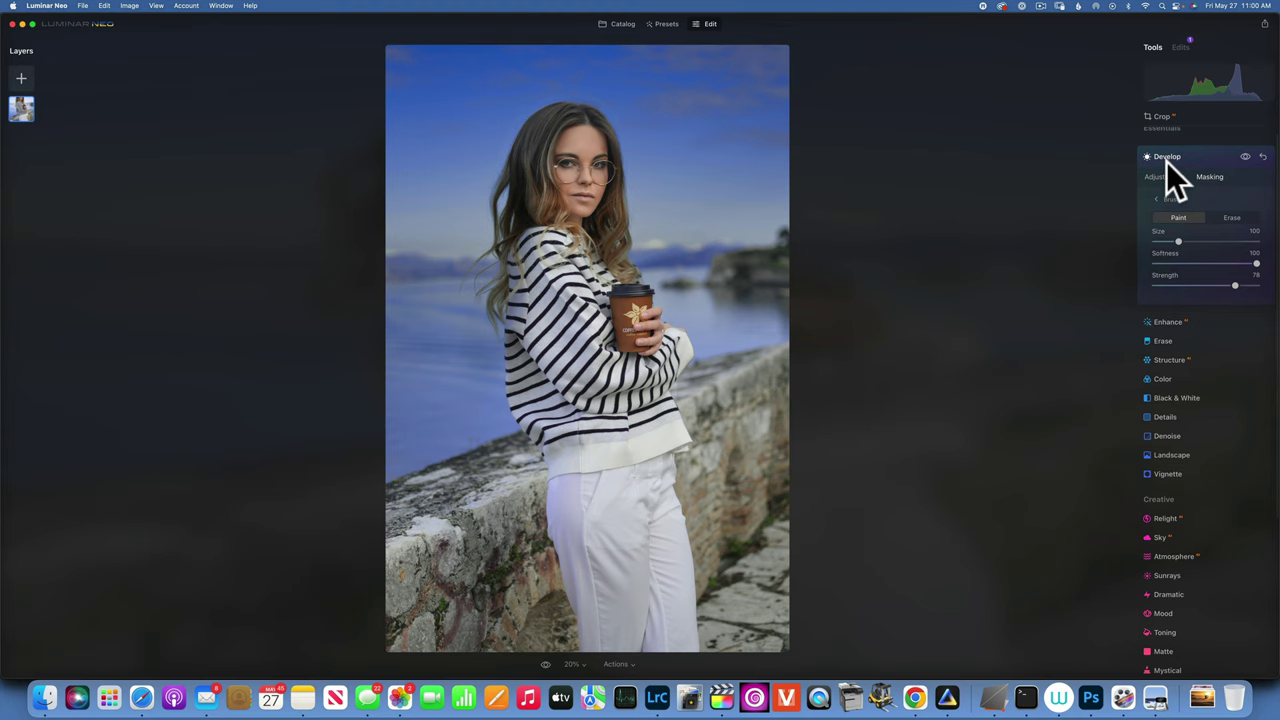
click(1166, 157)
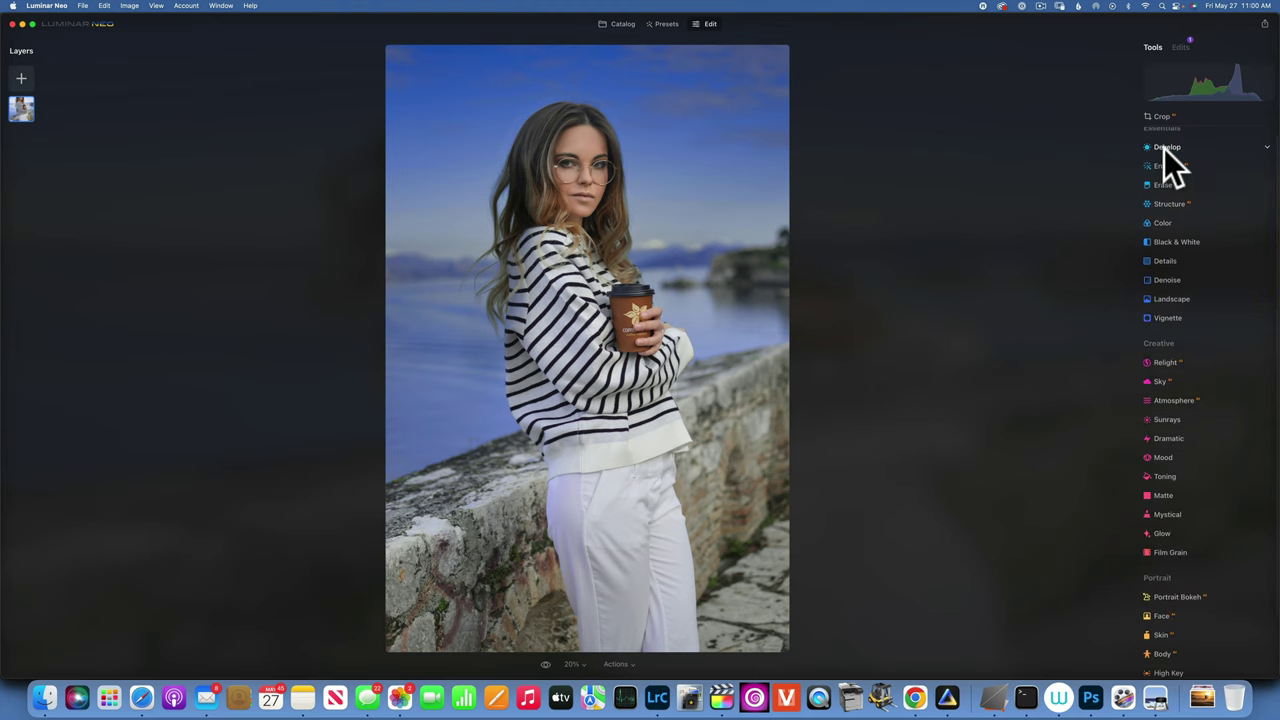
click(1164, 150)
click(1220, 177)
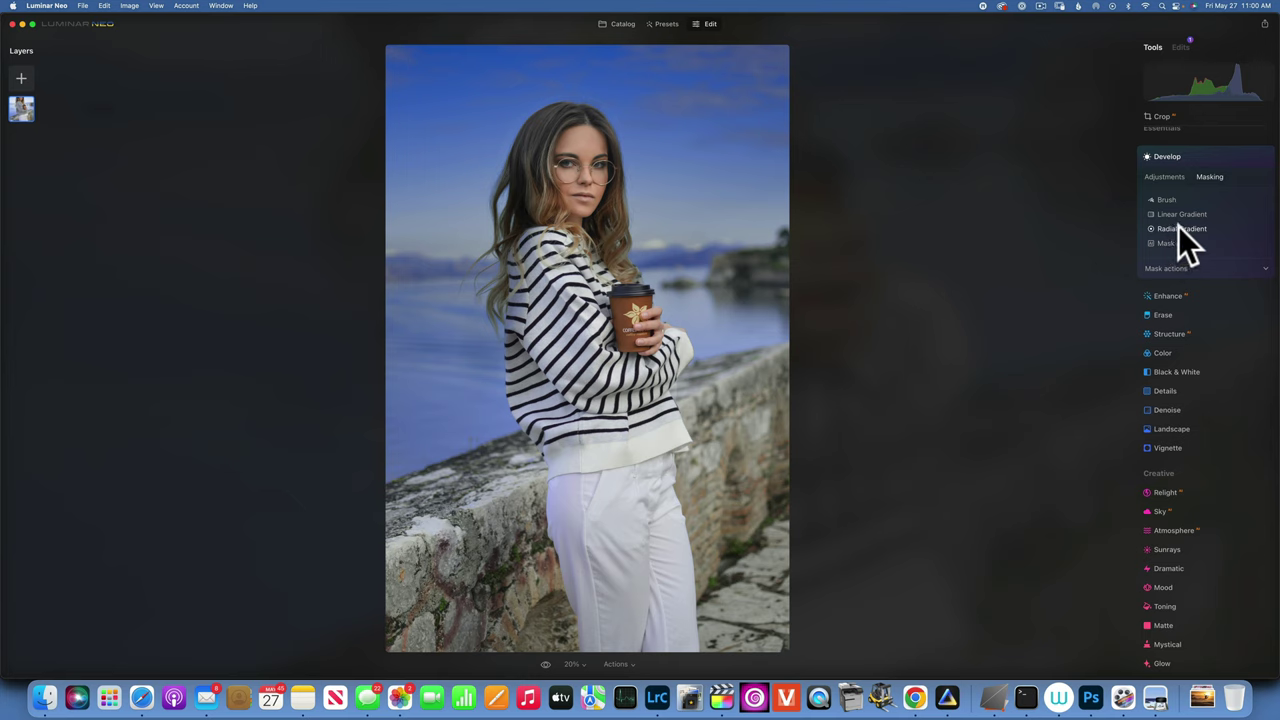
click(1180, 228)
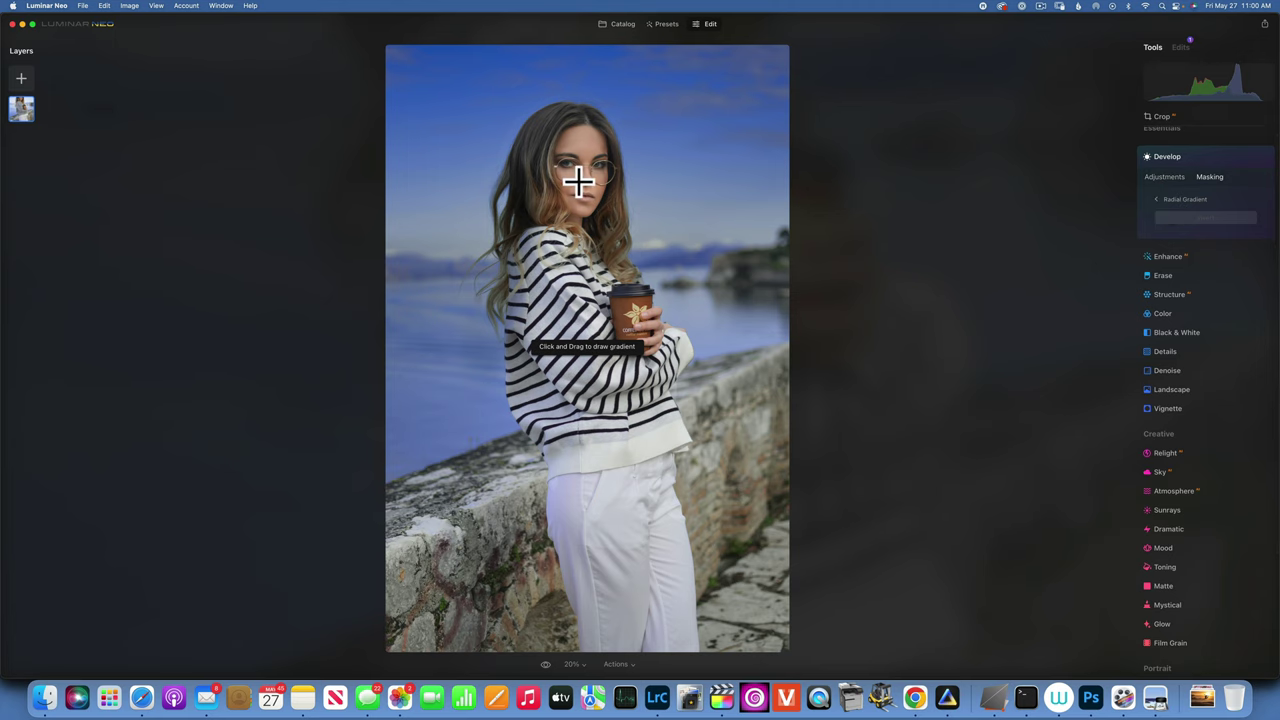
drag(578, 181, 589, 210)
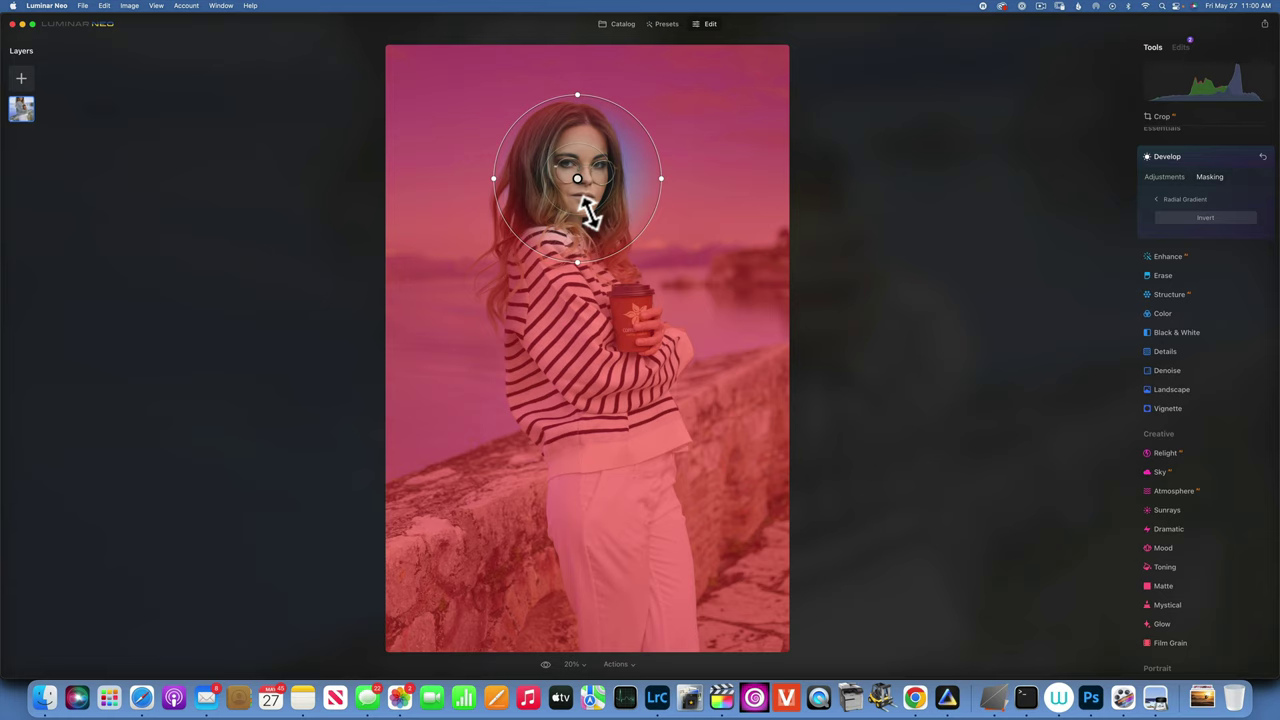
click(1205, 217)
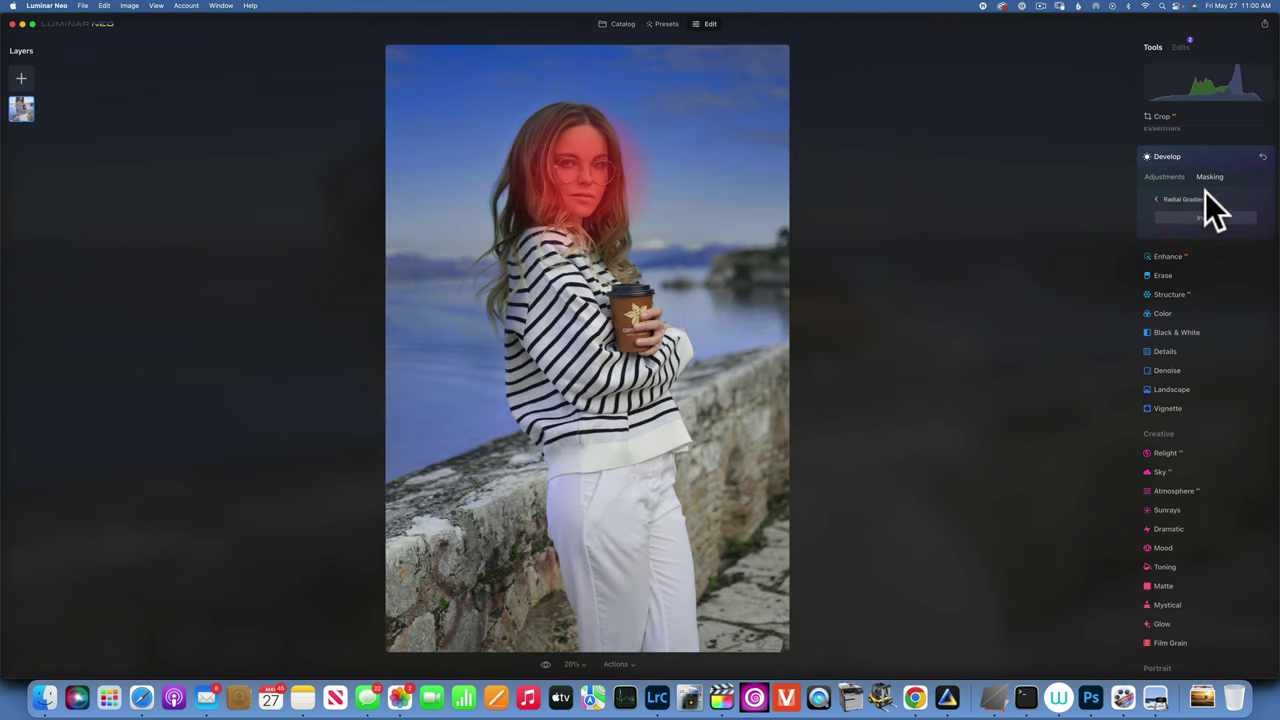
- Try raising the exposure inside the radial mask to 0.41, and reset and close the Develop tool
click(1161, 176)
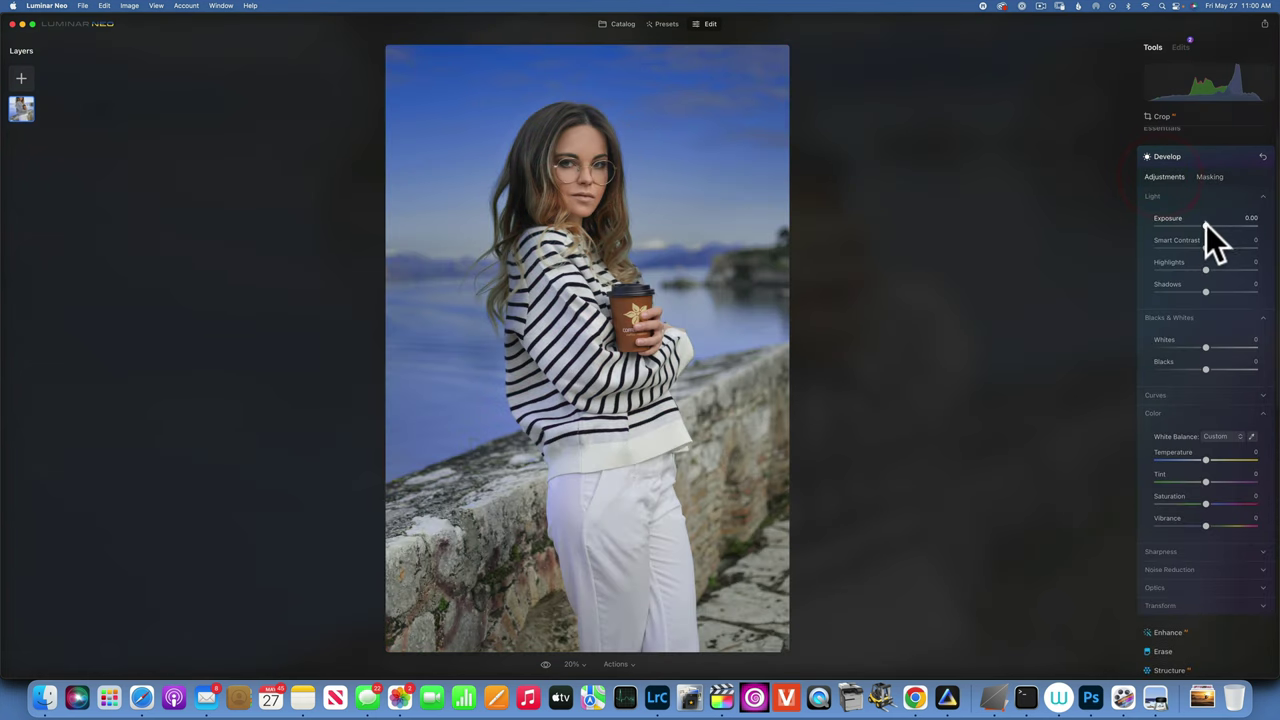
drag(1212, 223, 1211, 221)
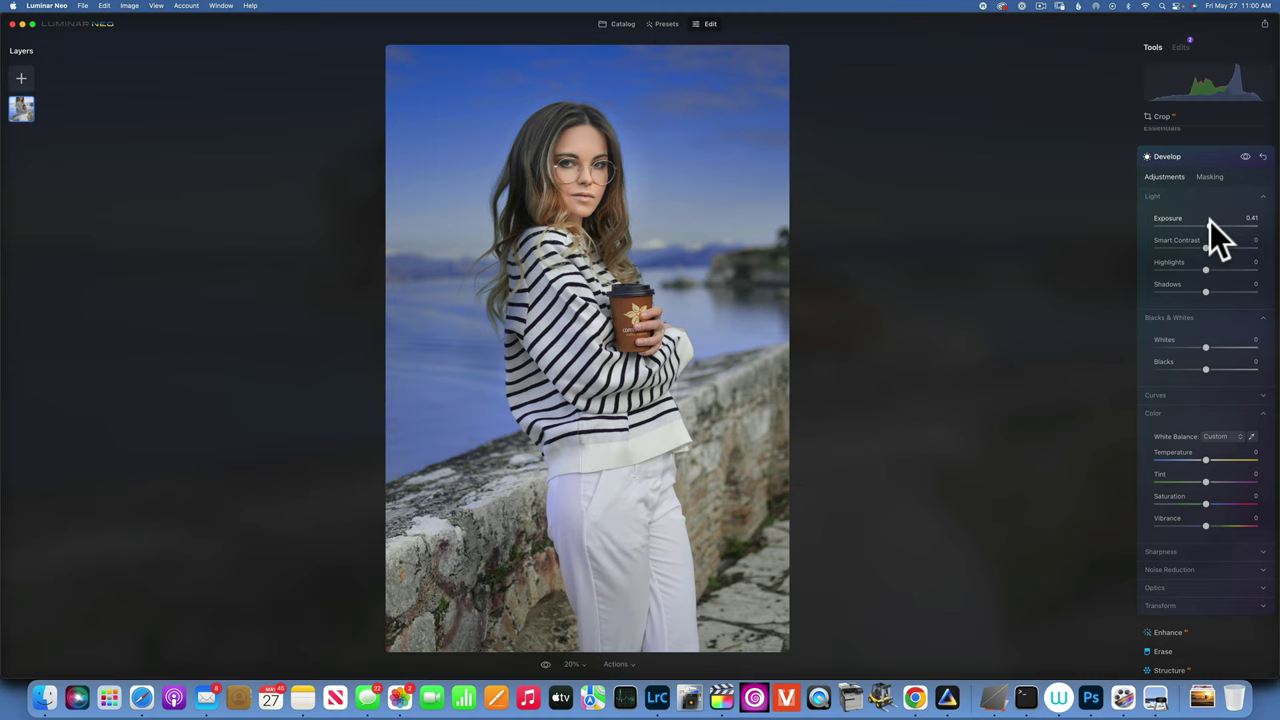
click(1261, 157)
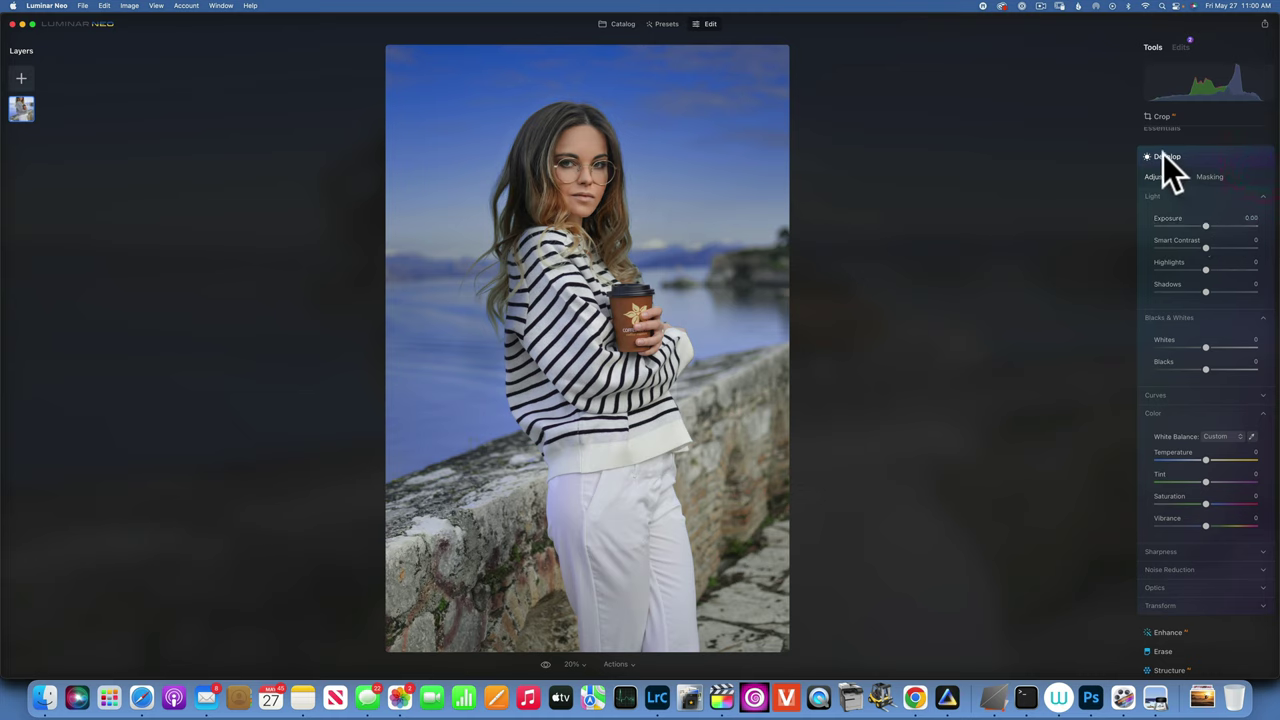
click(1163, 155)
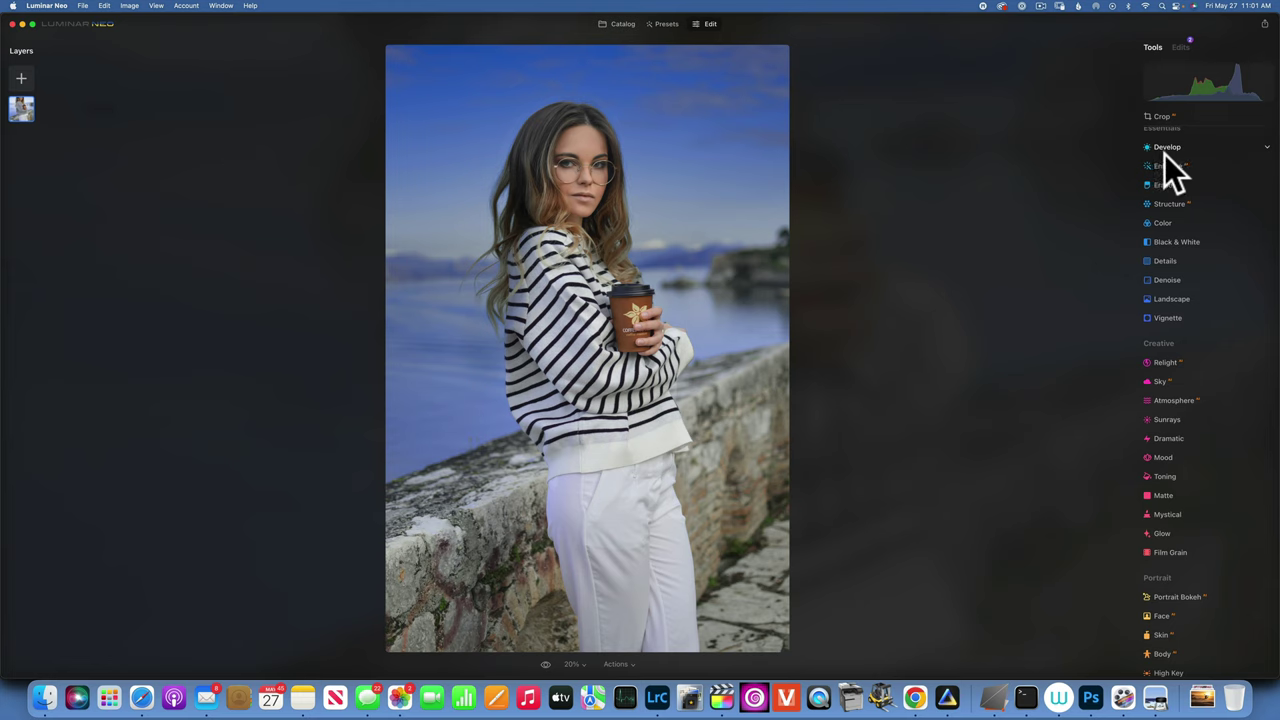
- Tone the photo's shadows blue with Toning, using amount 100, hue 245 and saturation 42
scroll(1175, 408, down, 3)
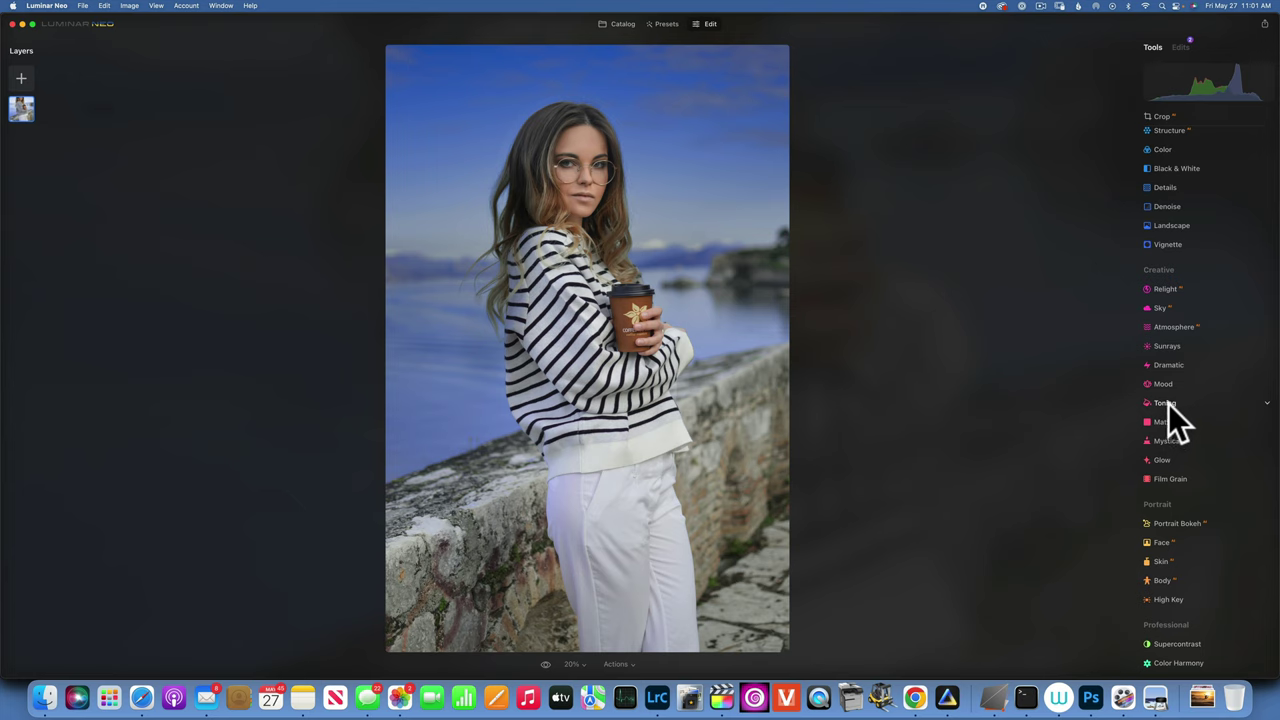
click(1168, 403)
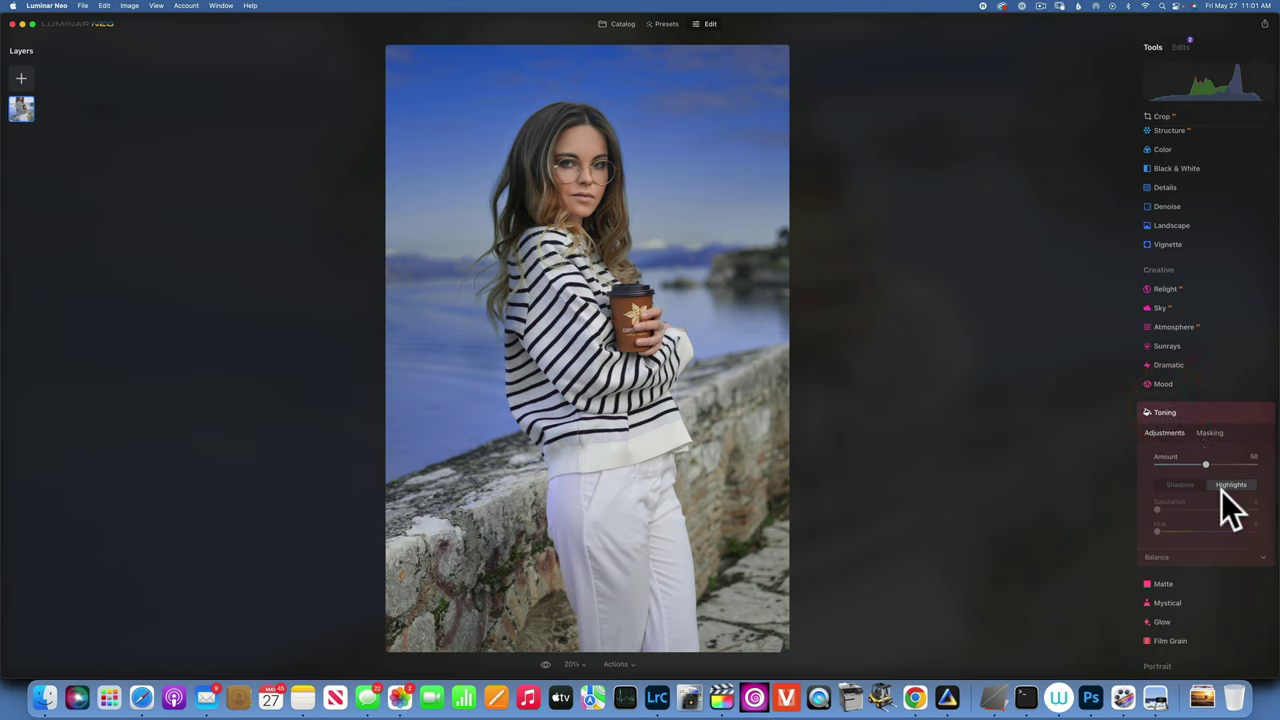
drag(1205, 462, 1270, 461)
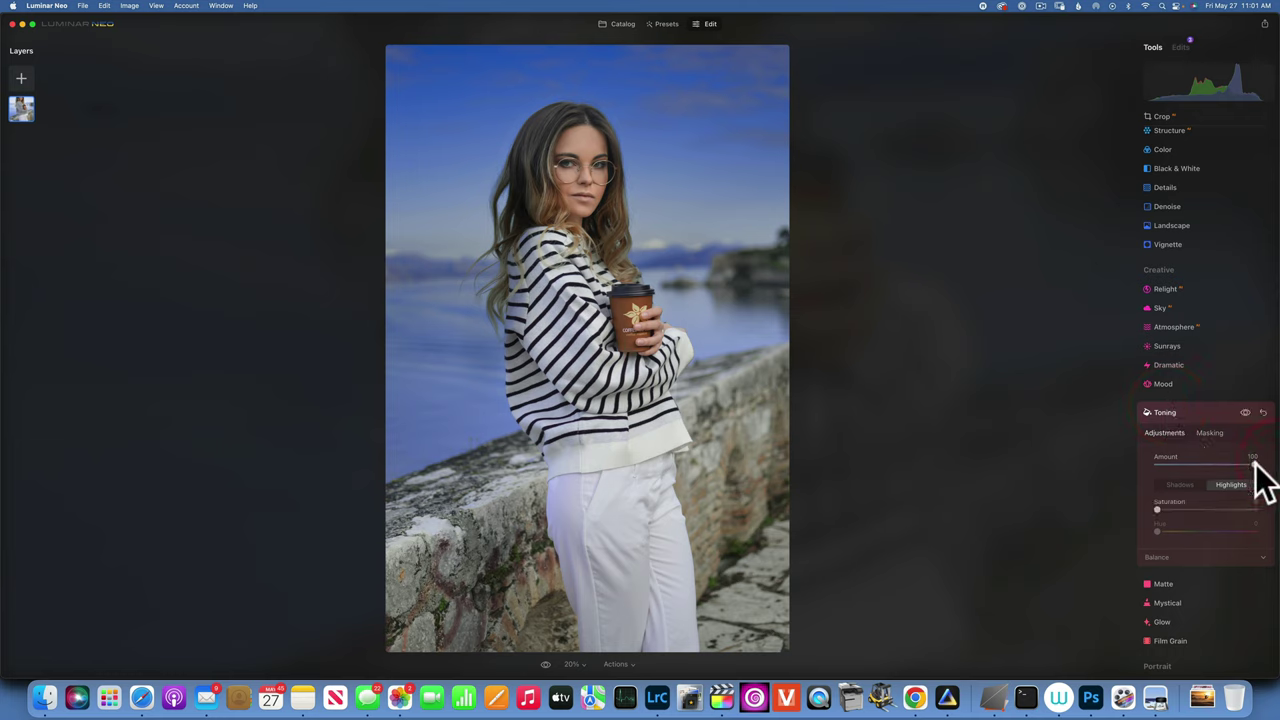
click(1188, 484)
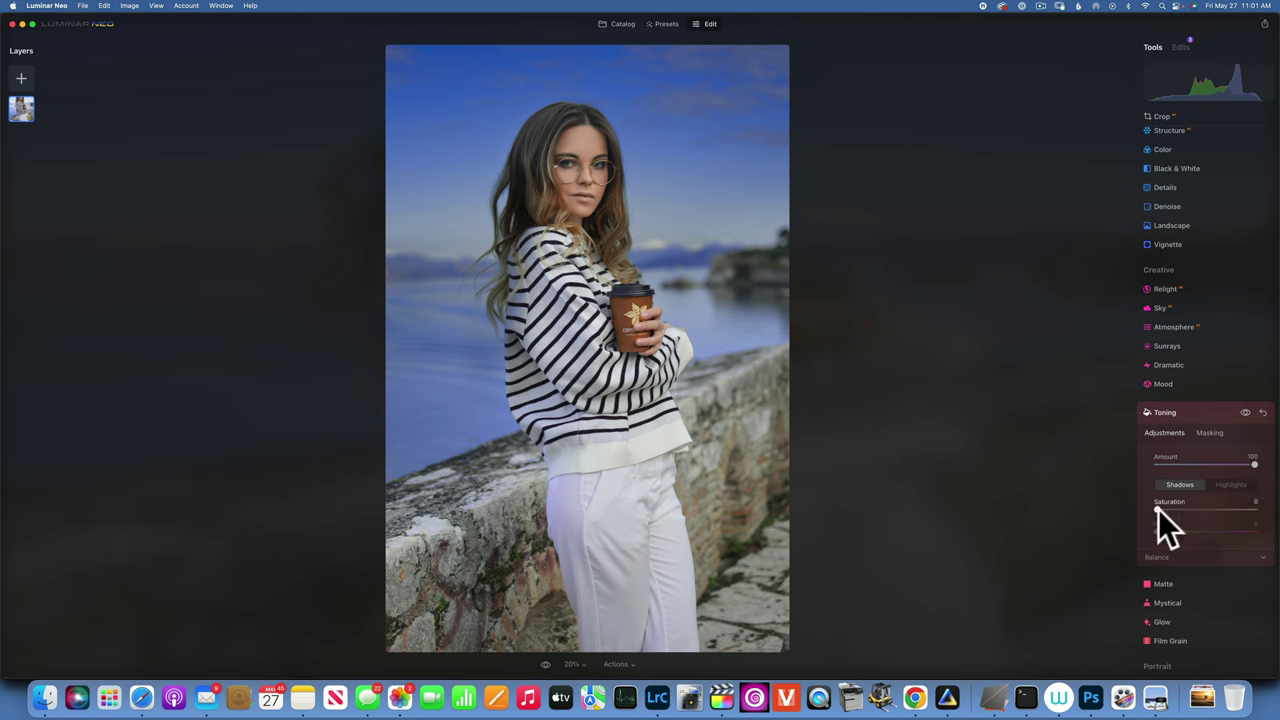
drag(1157, 508, 1272, 514)
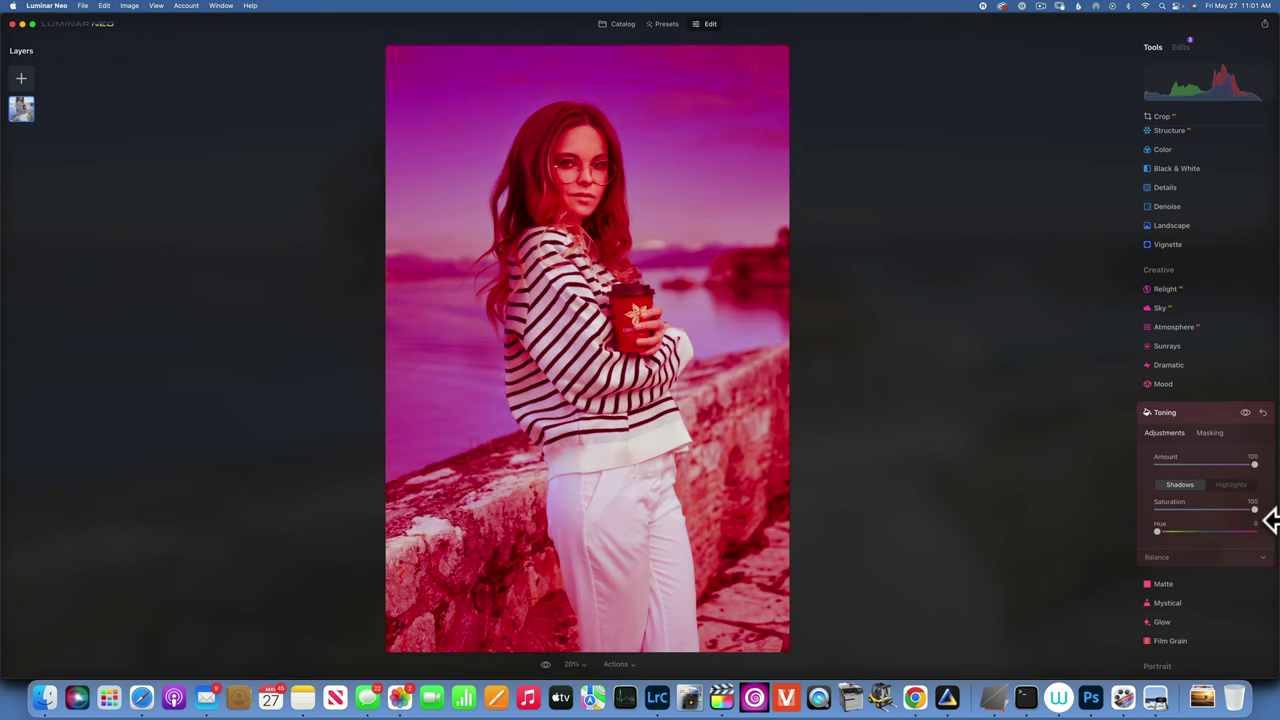
drag(1157, 530, 1205, 507)
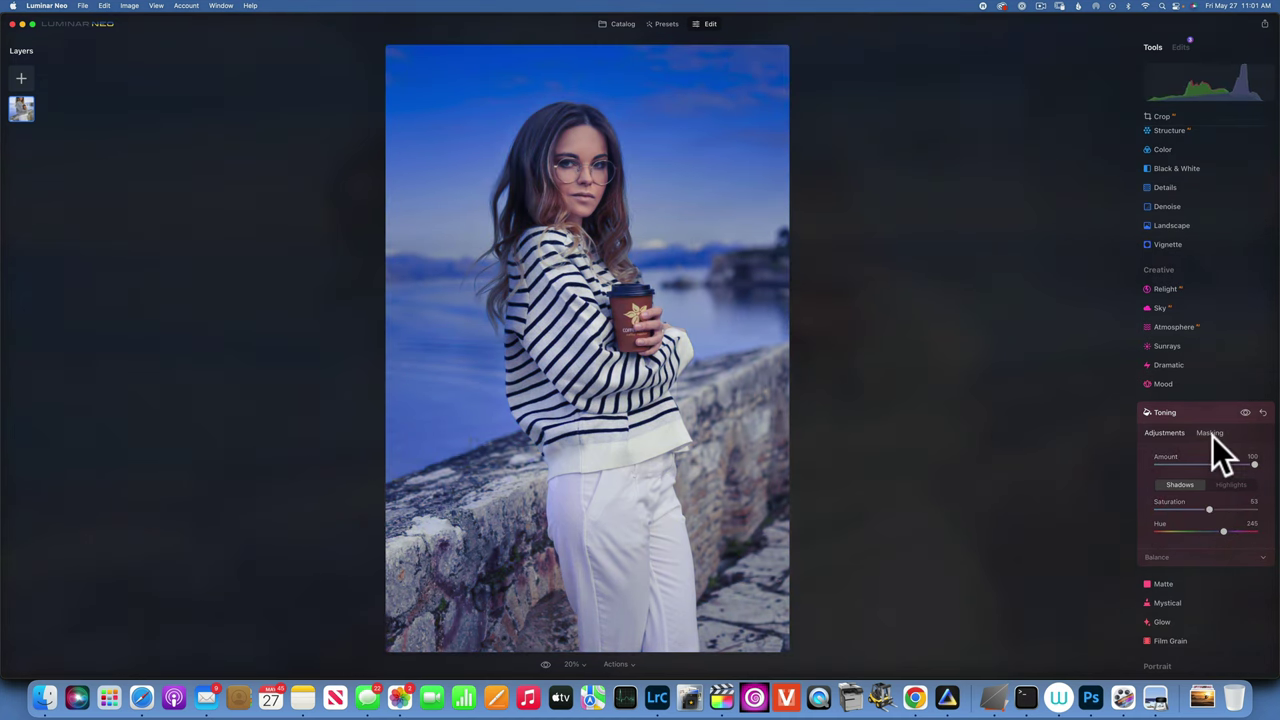
drag(1210, 510, 1198, 506)
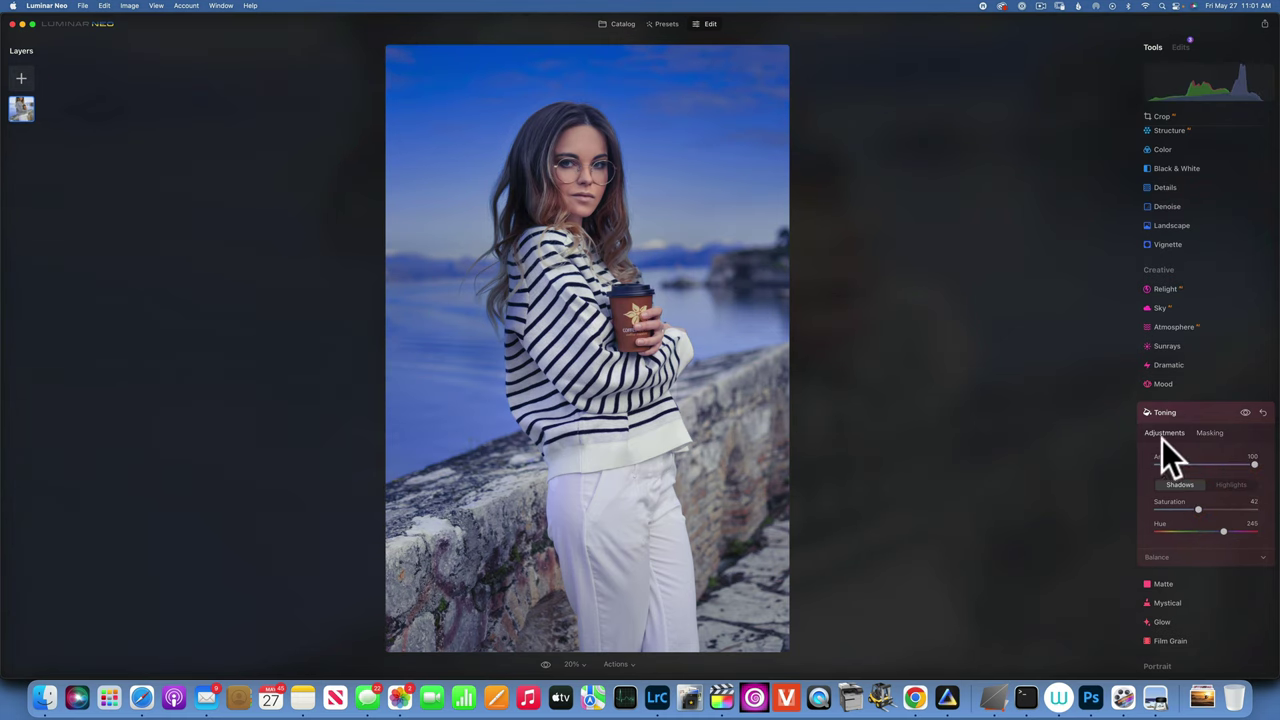
- Draw a large circular radial gradient mask for Toning, centred on the woman's striped sweater
click(1208, 431)
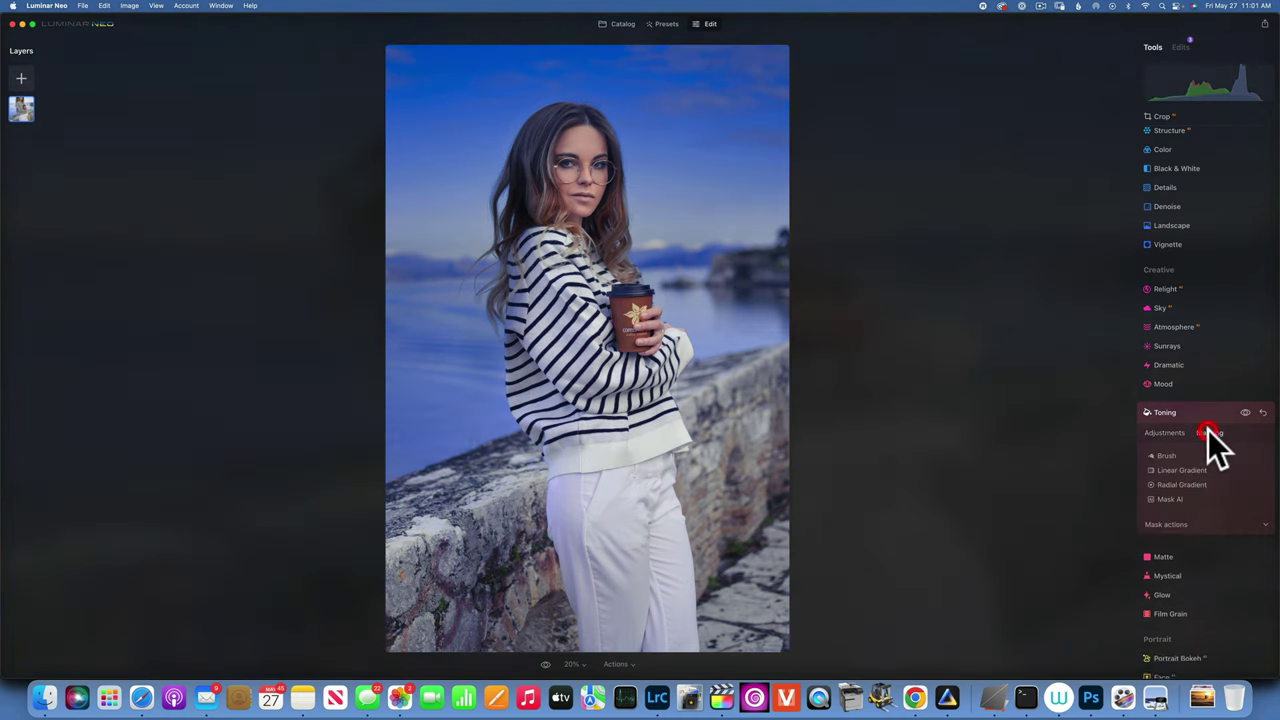
click(1175, 485)
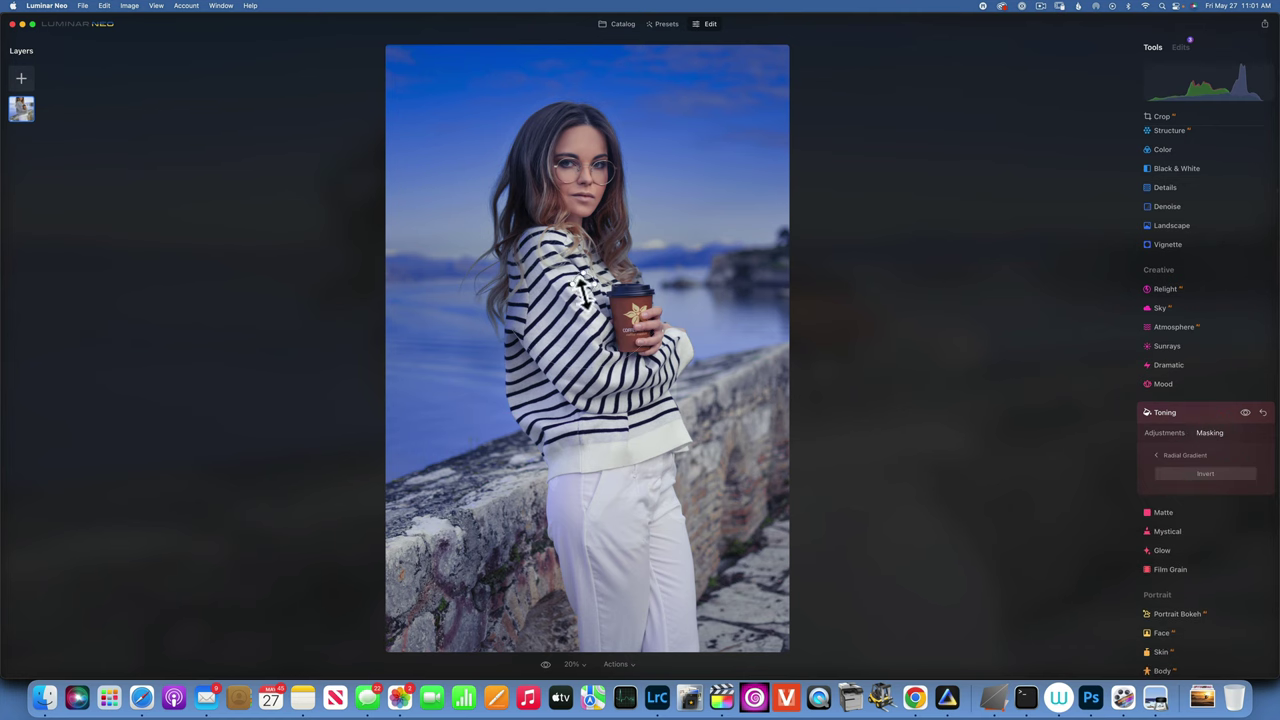
click(583, 285)
drag(590, 478, 555, 440)
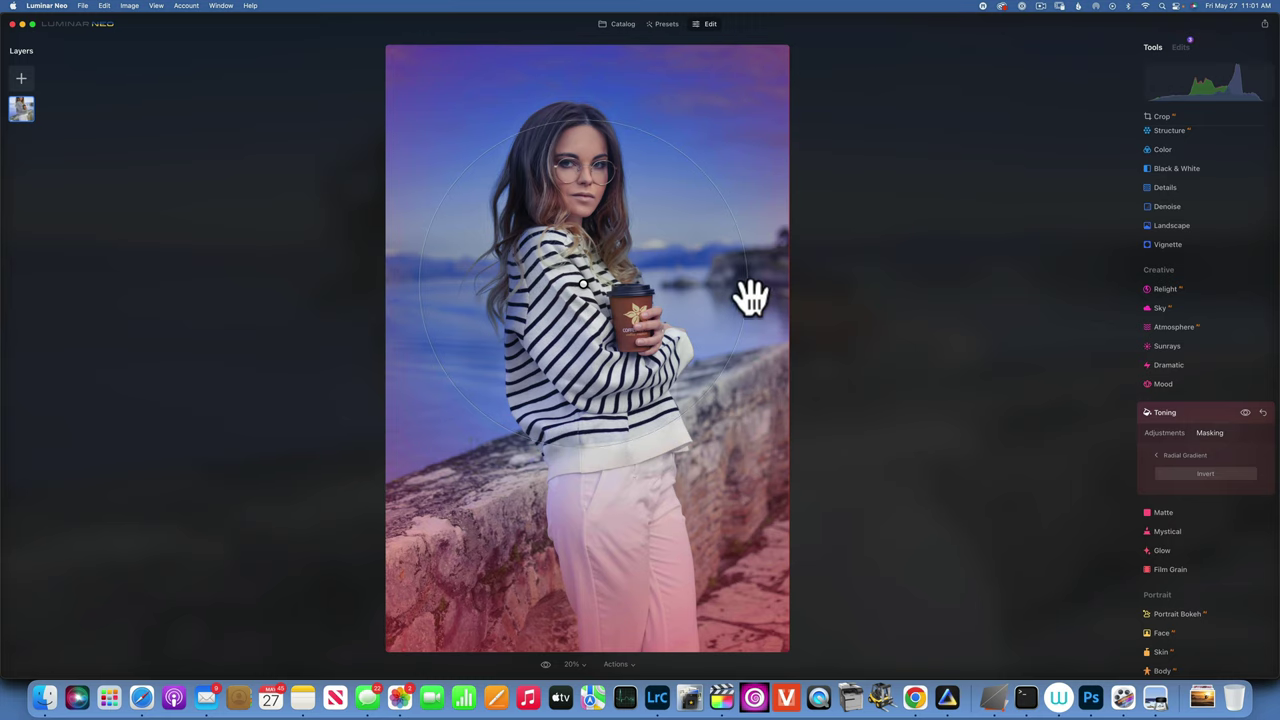
- Reshape the radial mask into a tall ellipse spanning the photo's height around the woman, and widen it to the photo's edges
drag(748, 293, 636, 284)
drag(736, 284, 673, 284)
drag(583, 126, 579, 60)
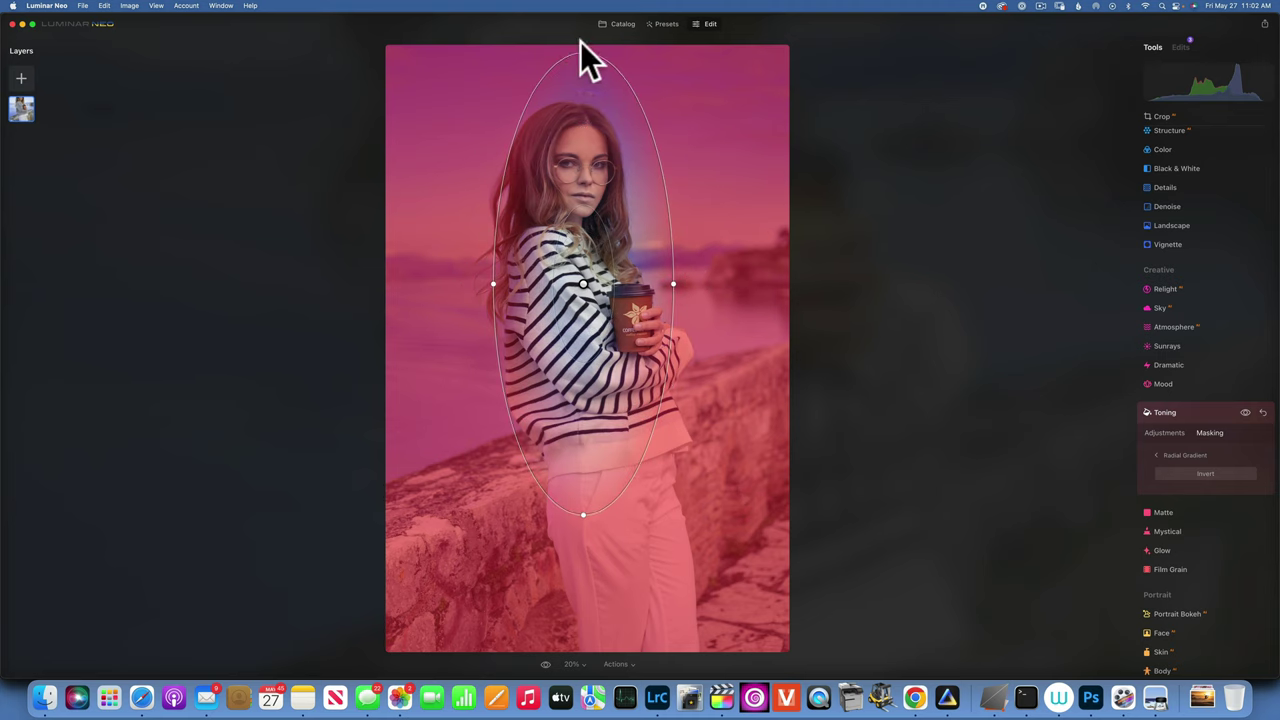
drag(580, 520, 590, 652)
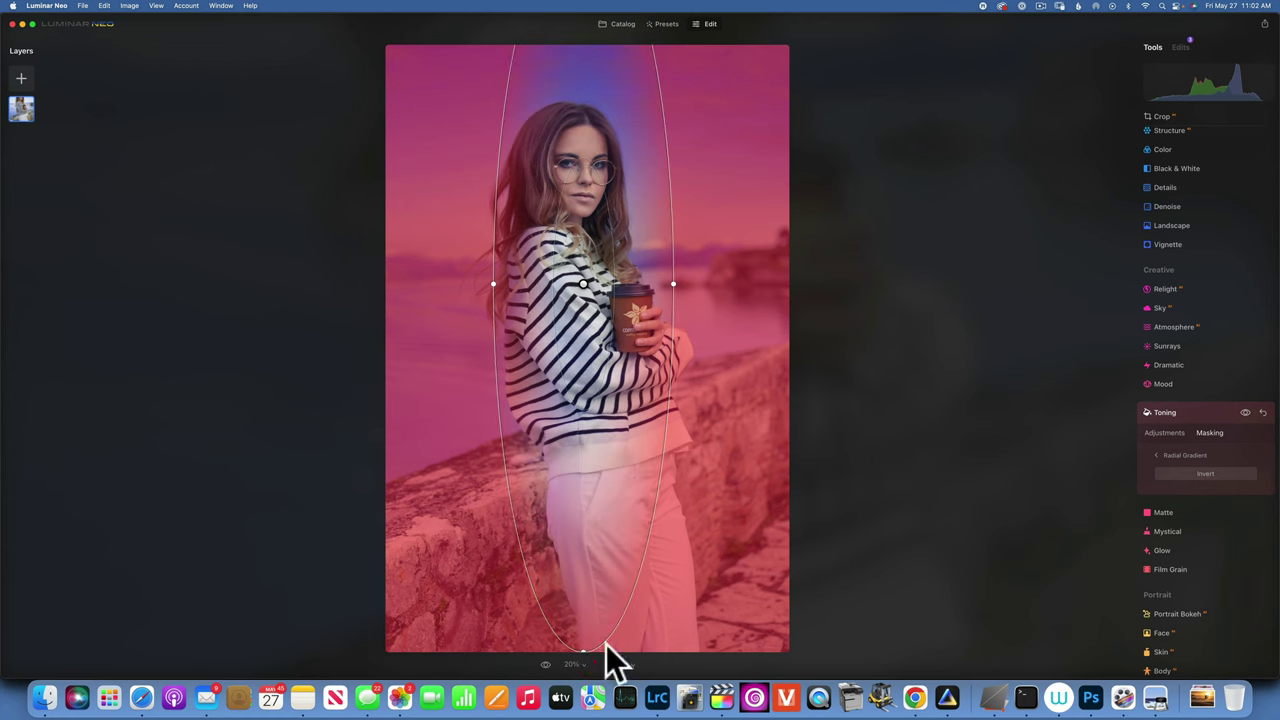
drag(674, 284, 788, 292)
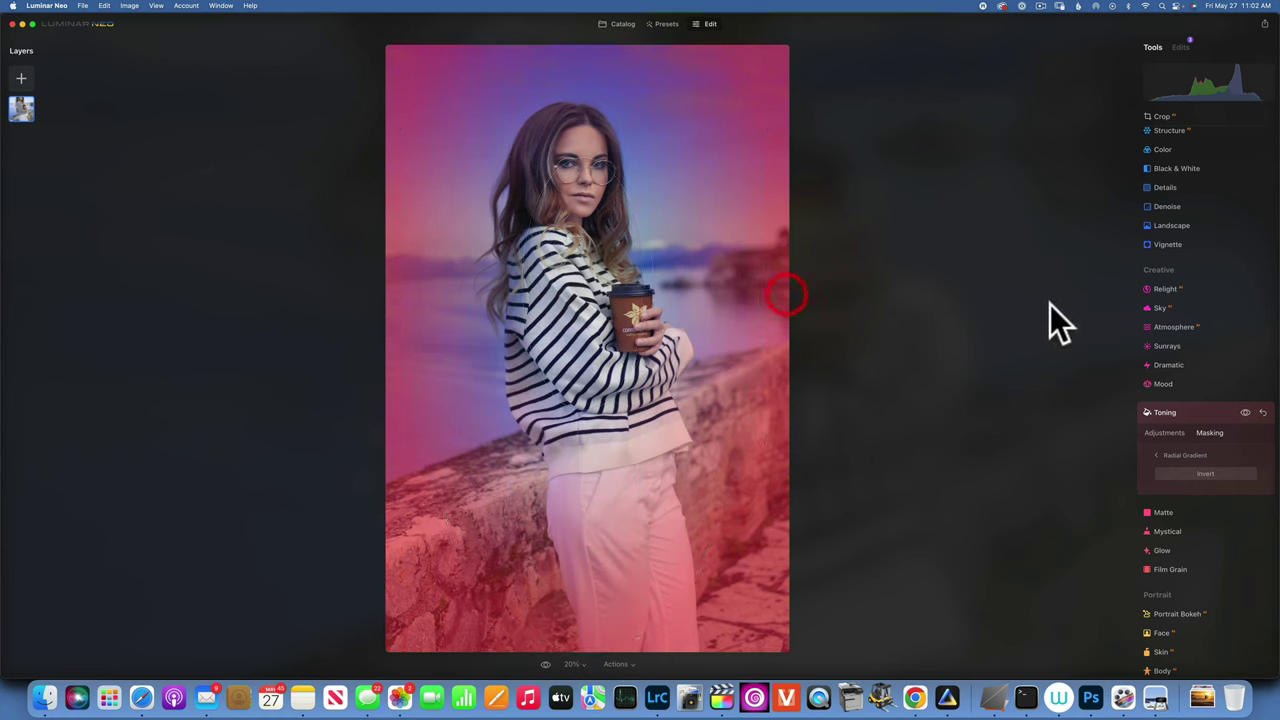
- Lower Toning's shadow saturation to 23, and compare the photo with and without the toning
click(1162, 432)
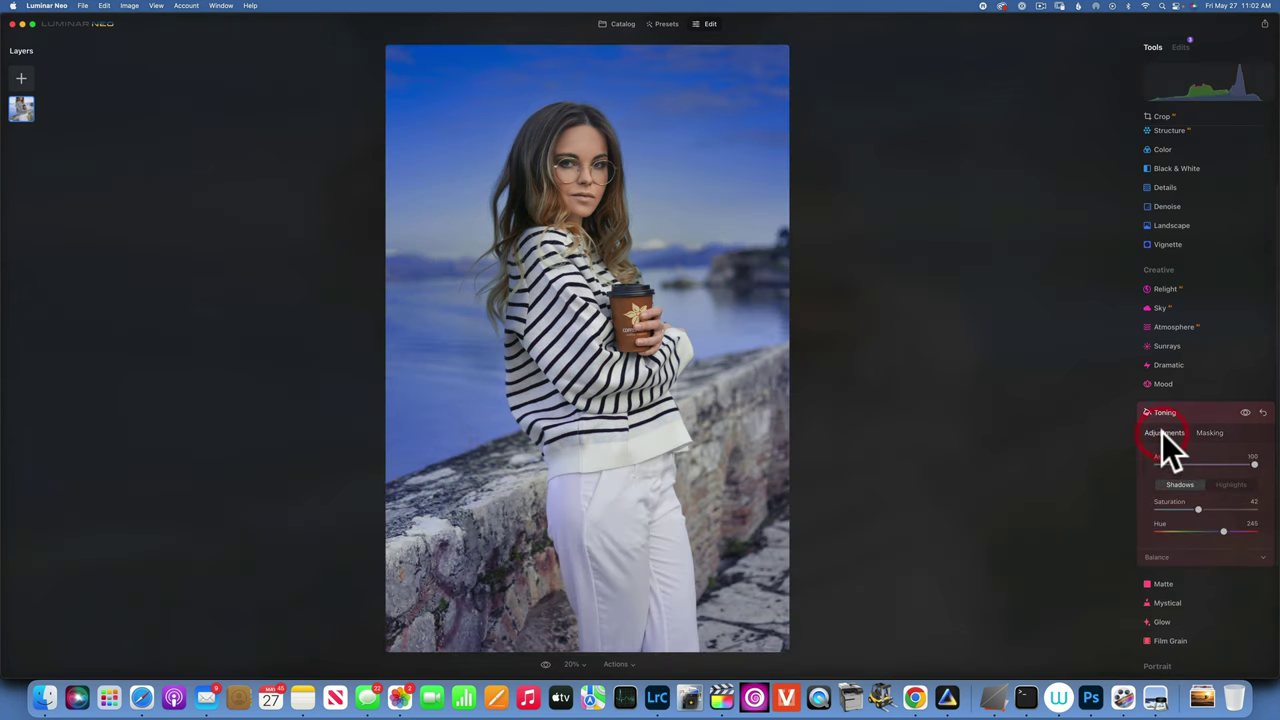
click(1245, 412)
click(1245, 412)
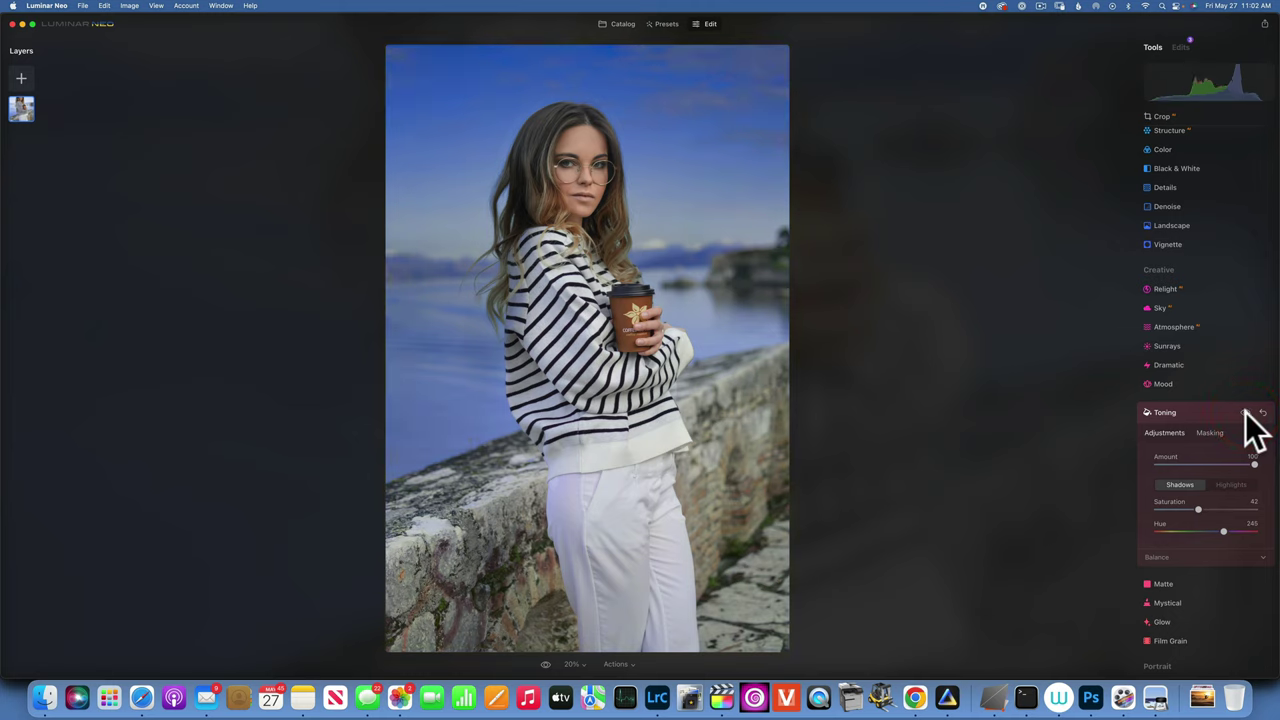
click(1245, 412)
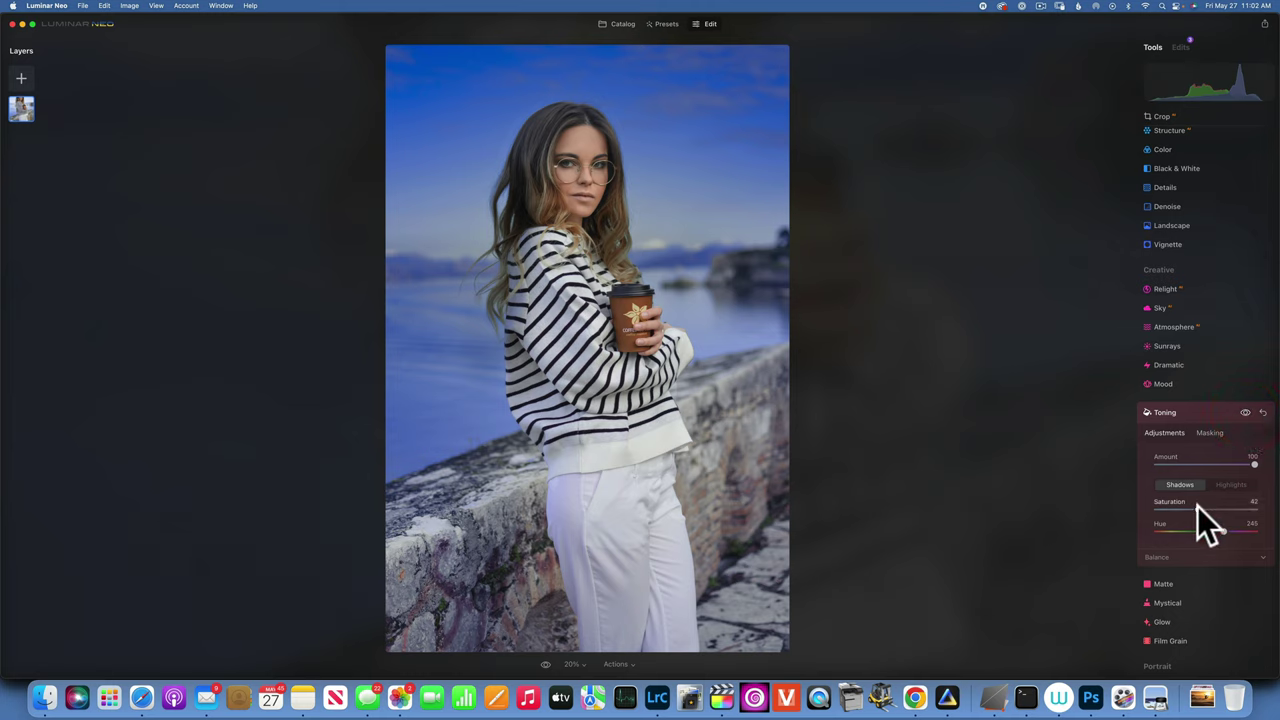
drag(1198, 506, 1177, 508)
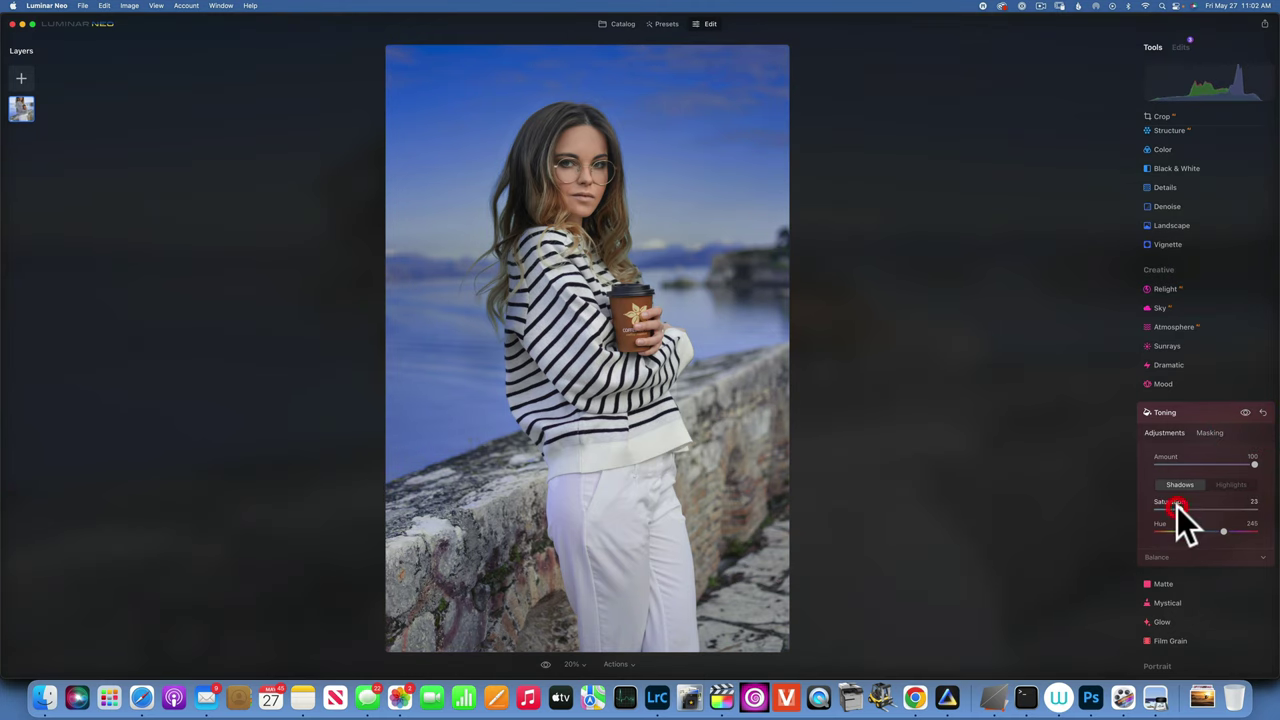
click(1245, 412)
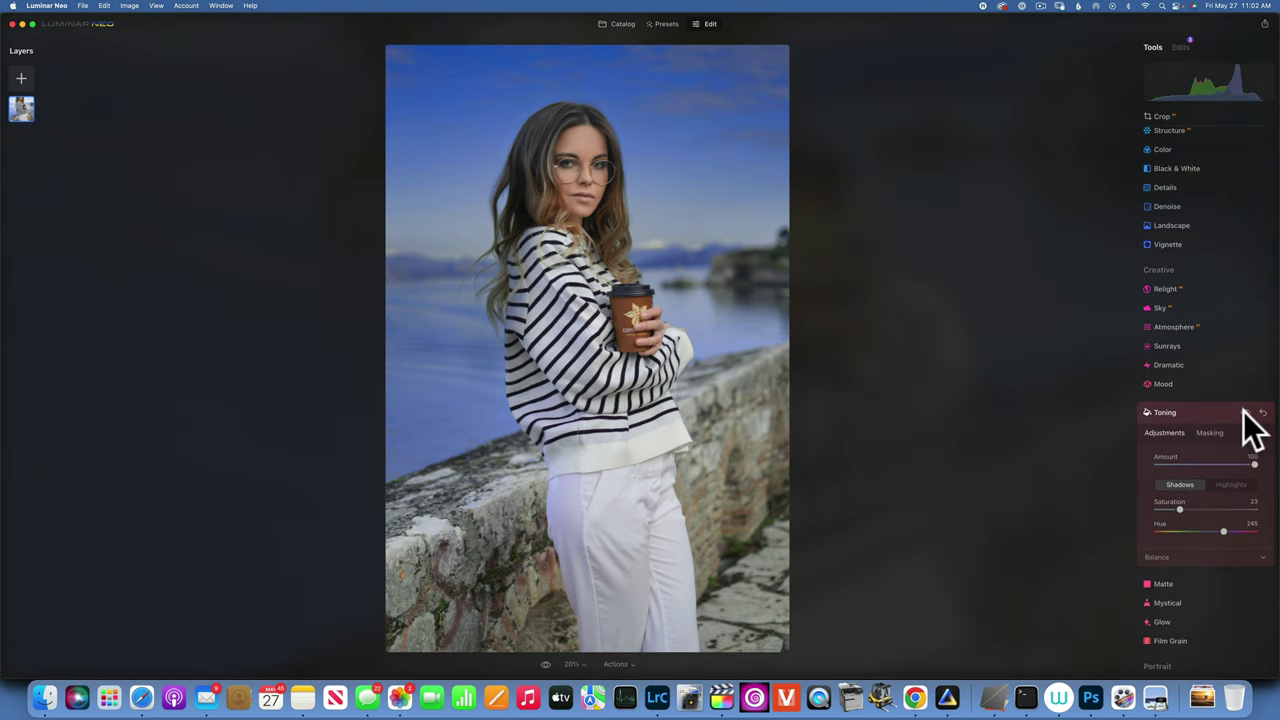
click(1245, 412)
click(1244, 411)
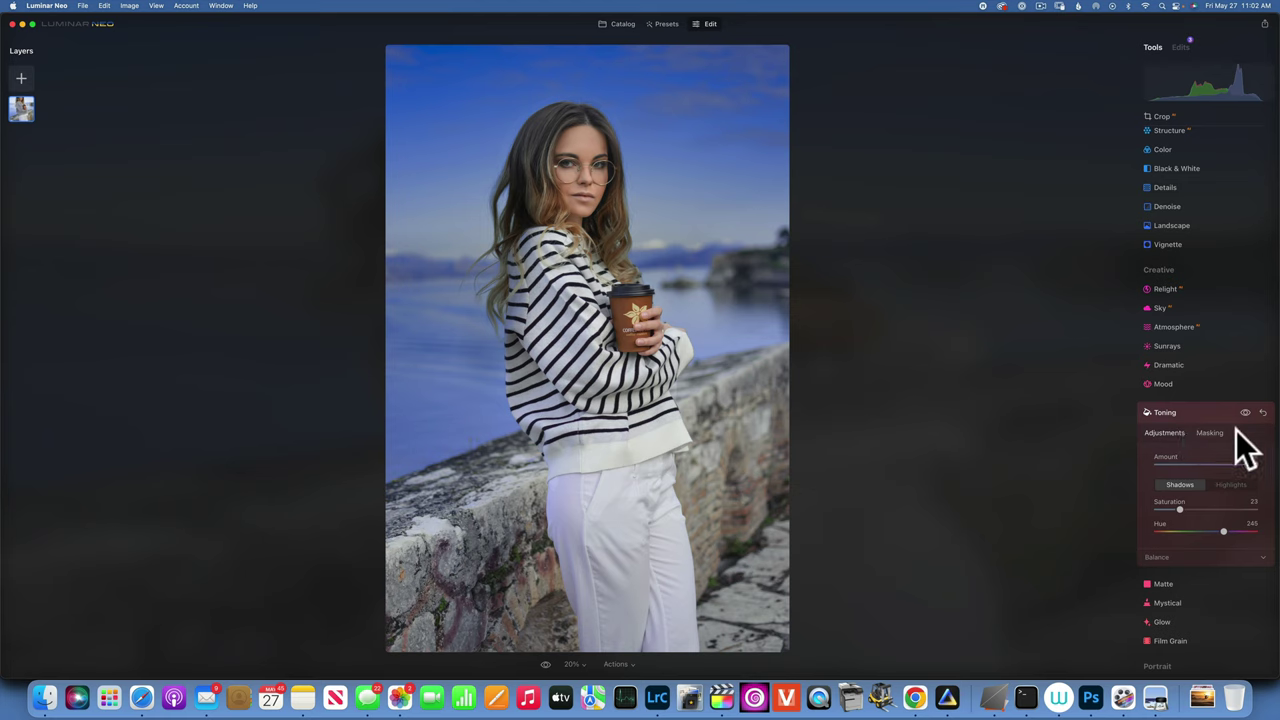
- Open the list of mask actions for the Toning mask
click(1211, 431)
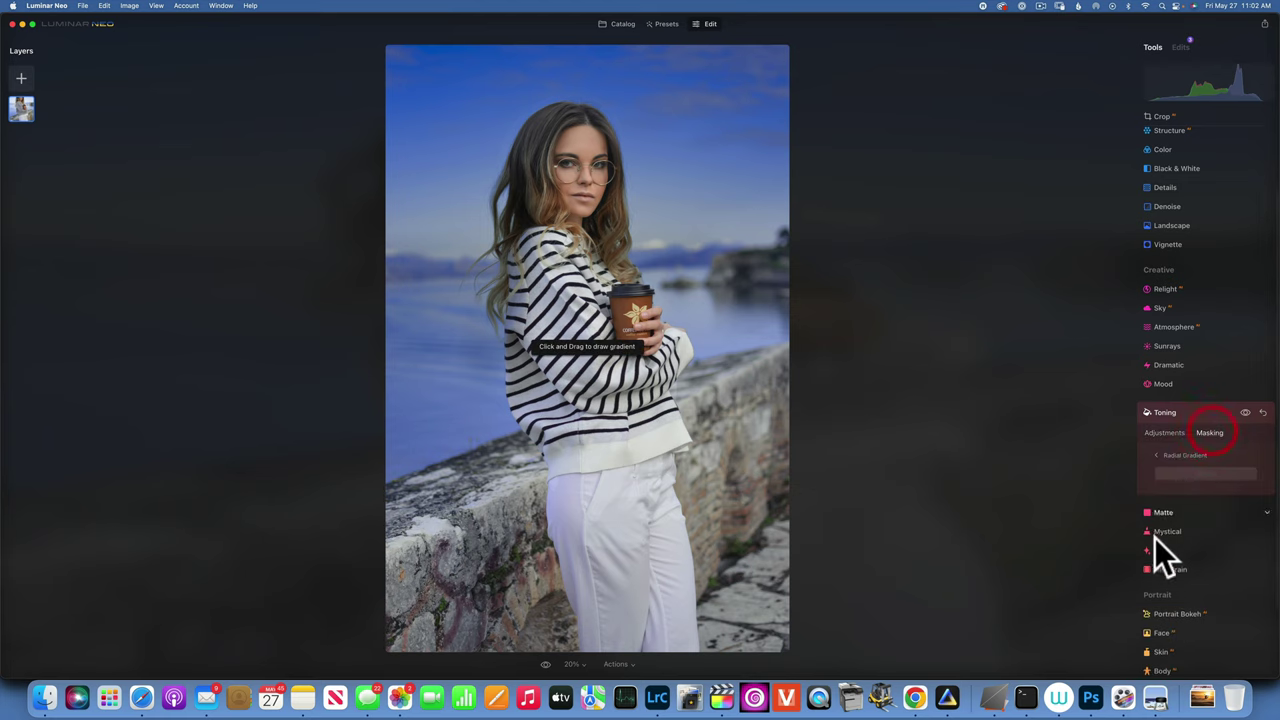
click(1156, 454)
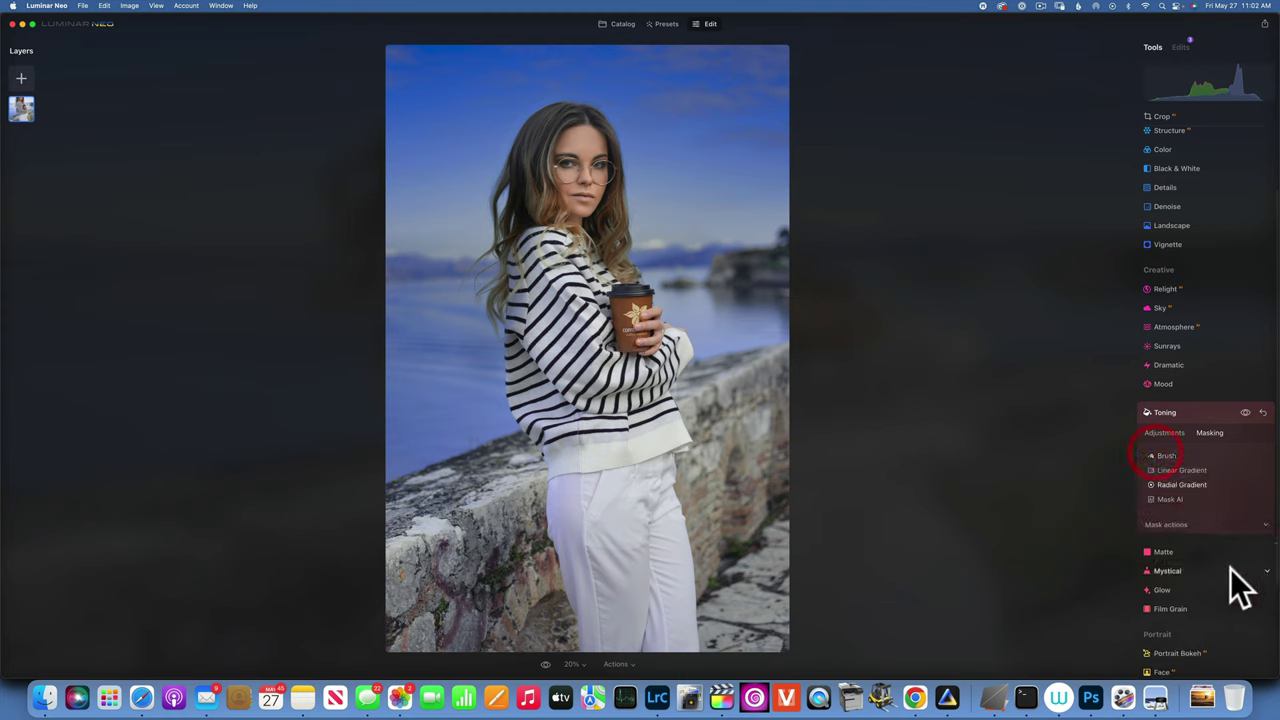
click(1262, 524)
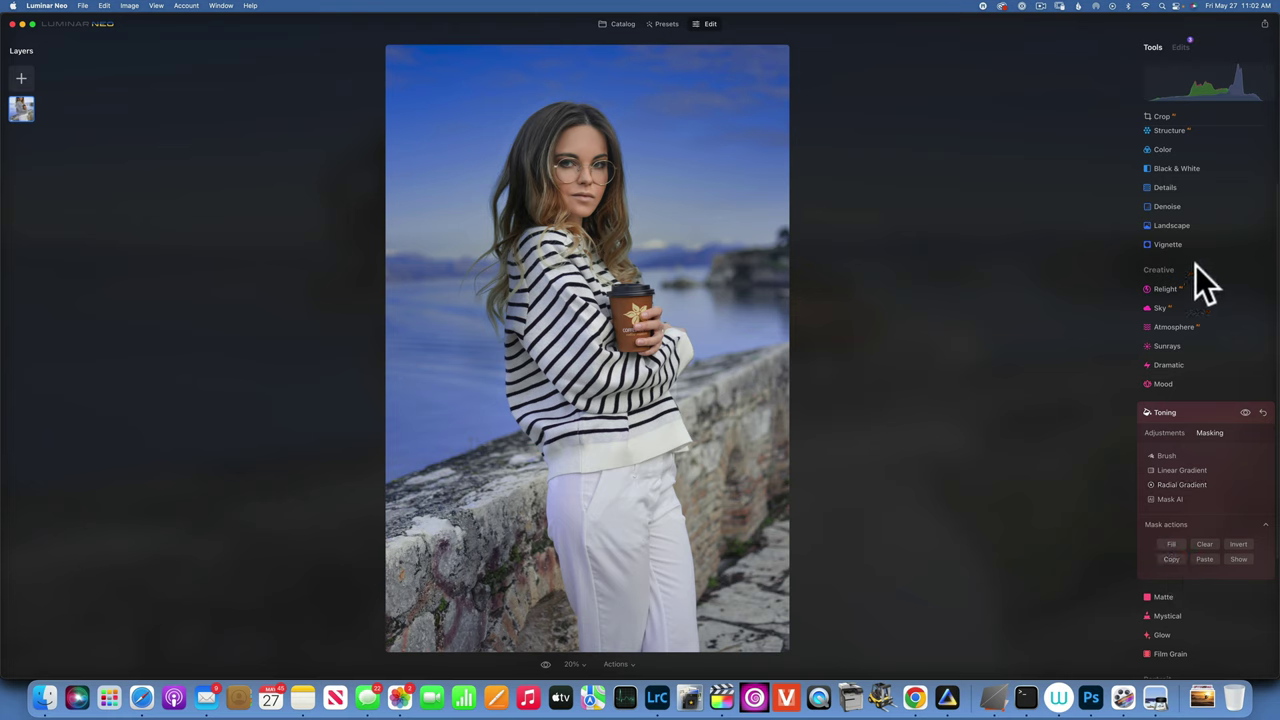
- Lower the photo's exposure to -0.36 in a fresh Develop adjustment, and close the tool
scroll(1193, 264, up, 3)
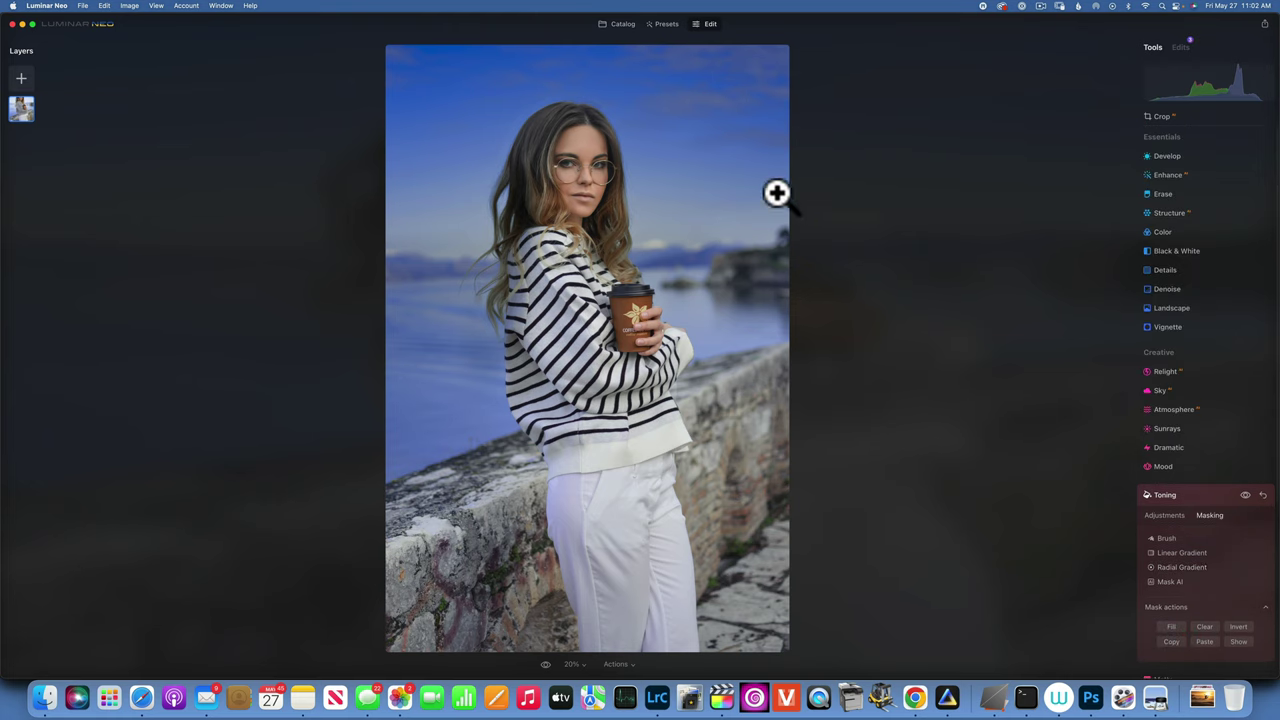
click(1167, 155)
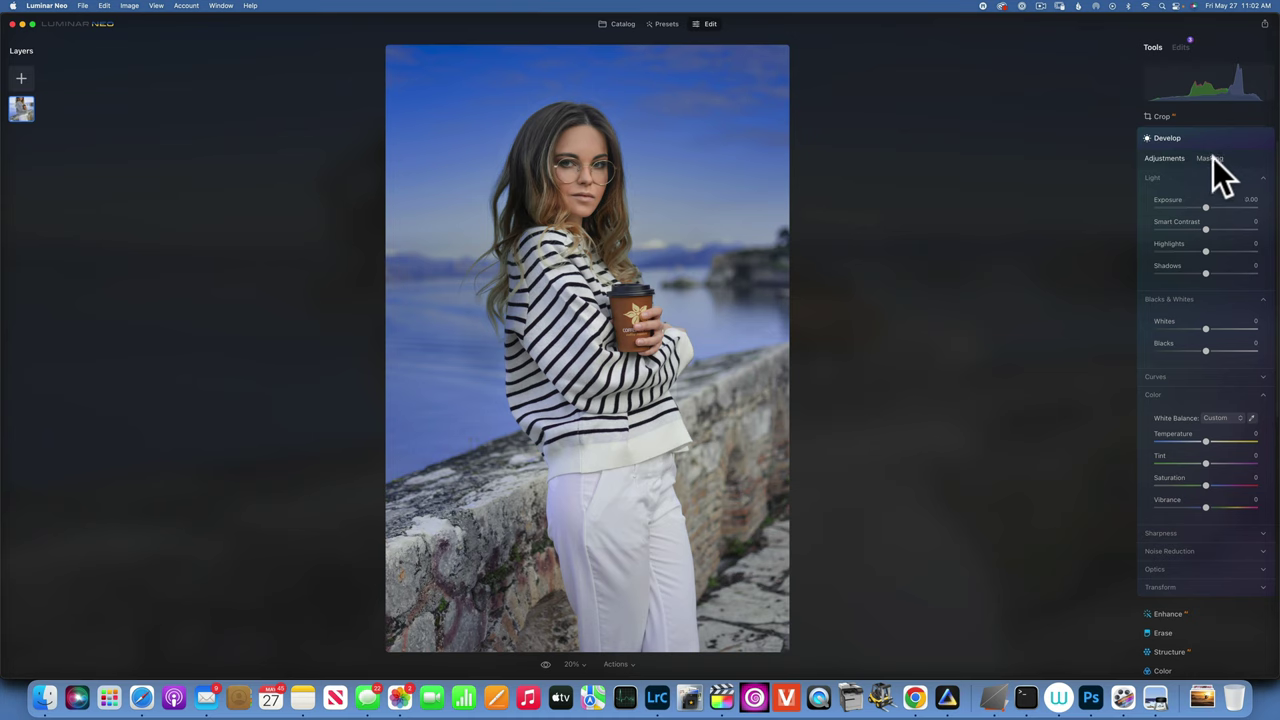
click(1211, 158)
click(1189, 249)
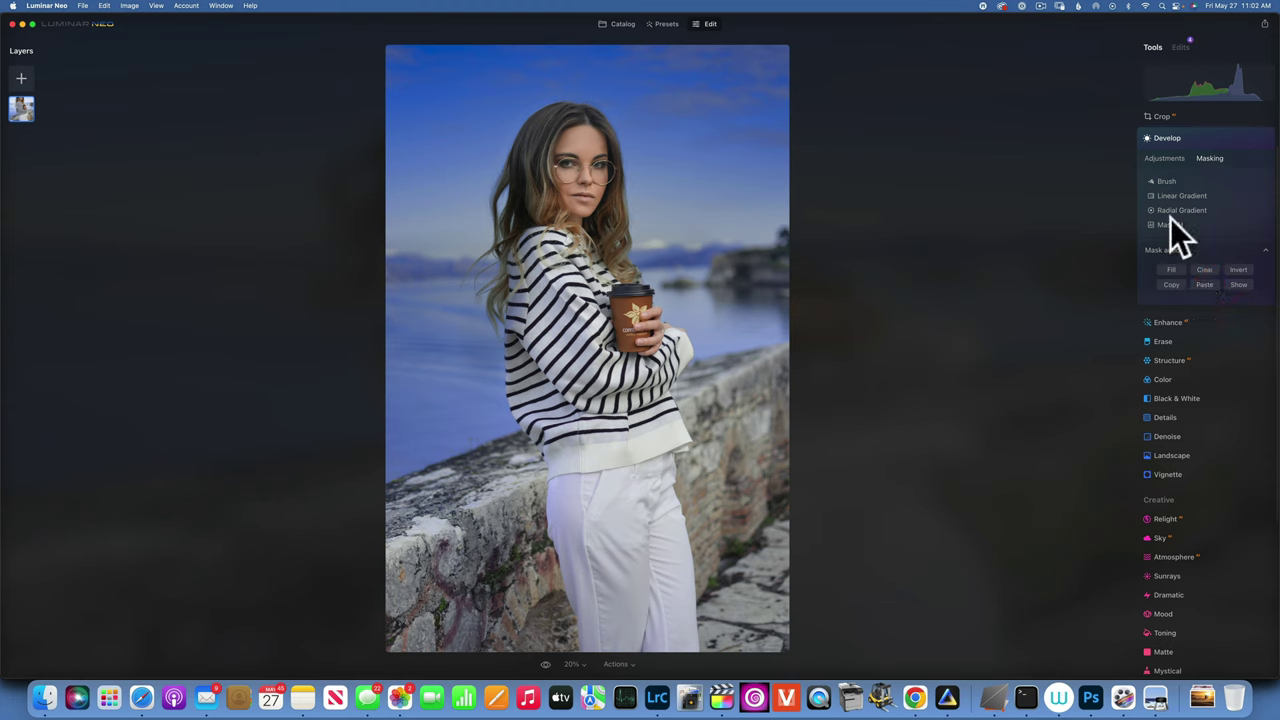
click(1166, 159)
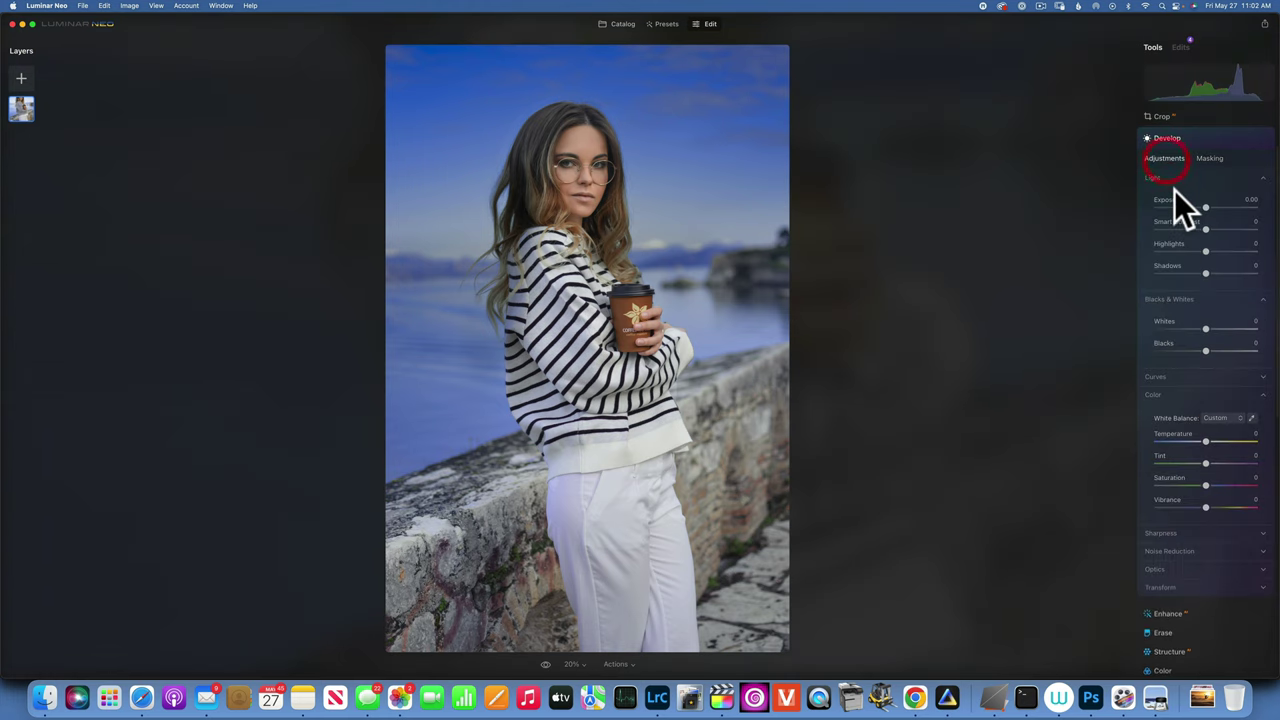
mouse_move(1203, 204)
mouse_down()
mouse_move(1170, 202)
mouse_move(1199, 201)
mouse_up()
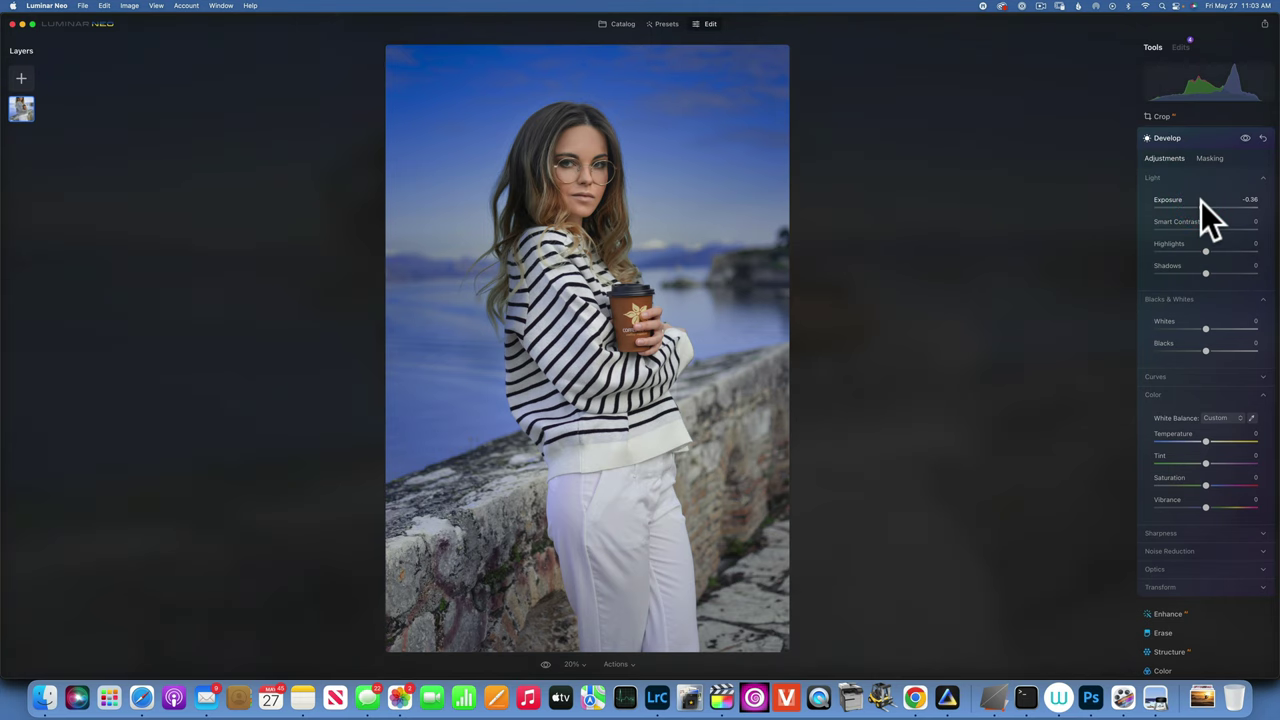
click(1171, 137)
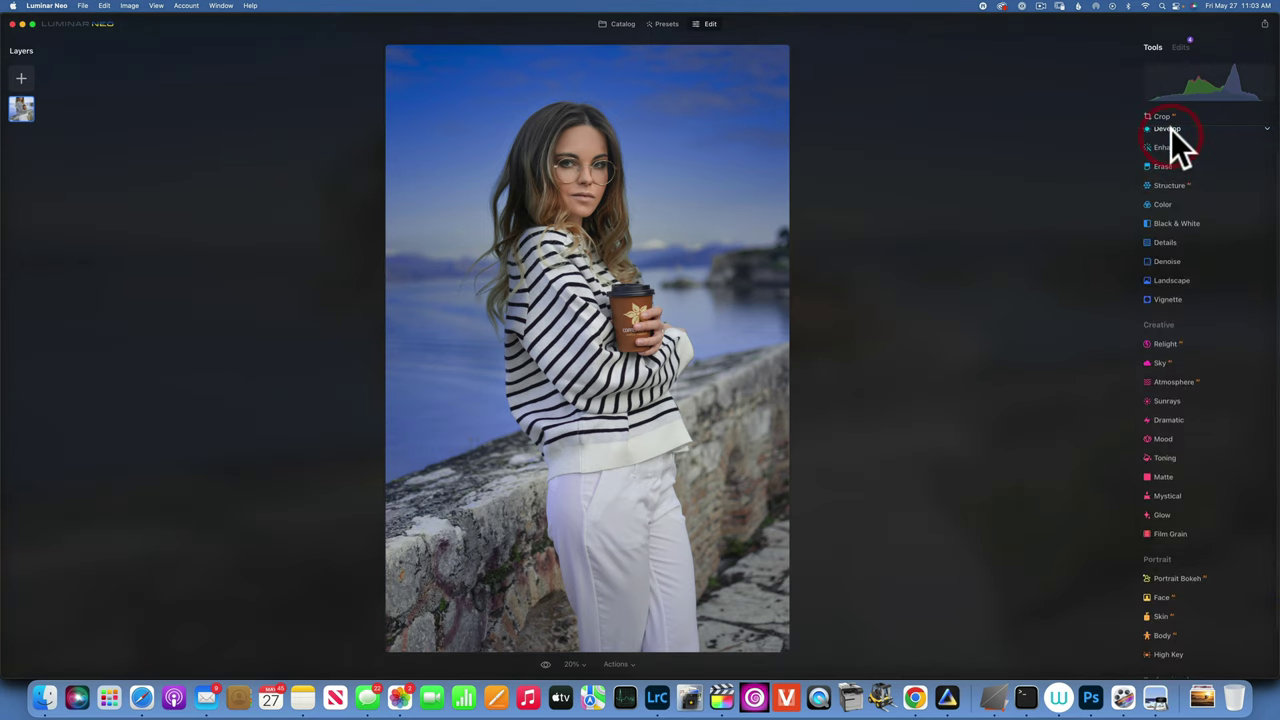
- Try the Mask AI selections Human, Sky, Architecture and Man Made Ground on a new Develop adjustment, and leave Mask AI
click(1170, 130)
click(1207, 156)
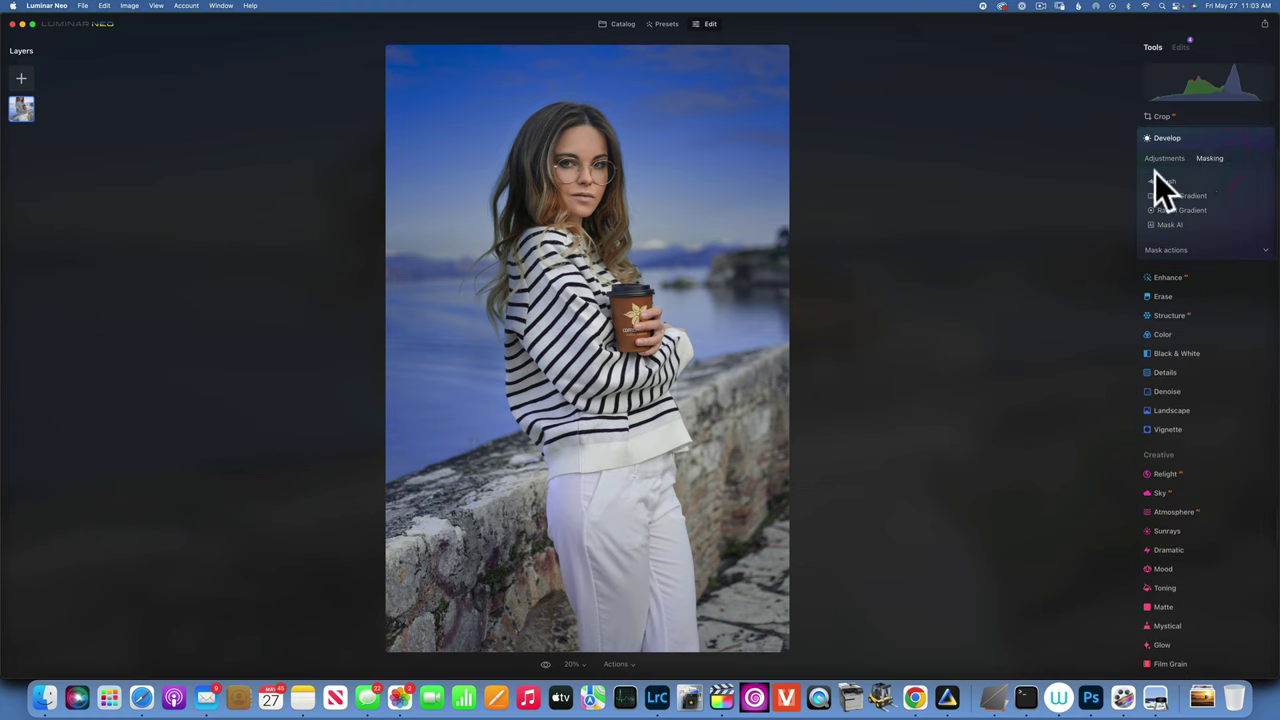
click(1167, 224)
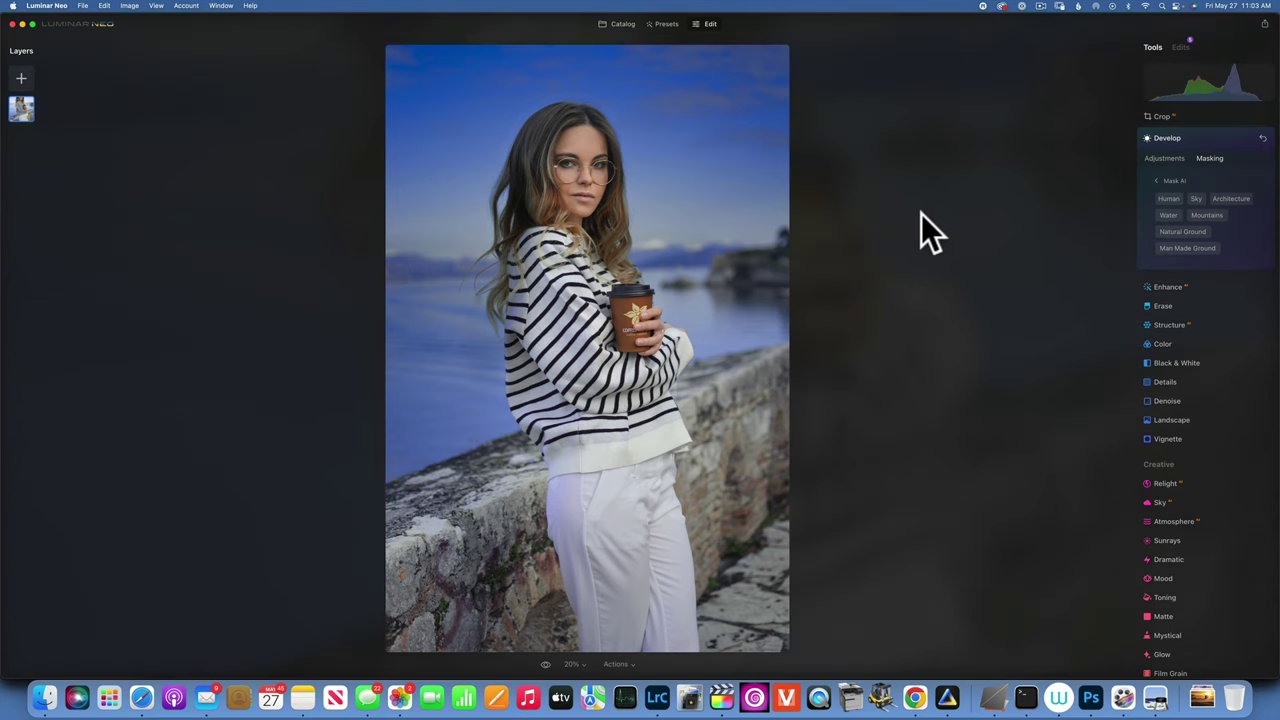
click(1168, 198)
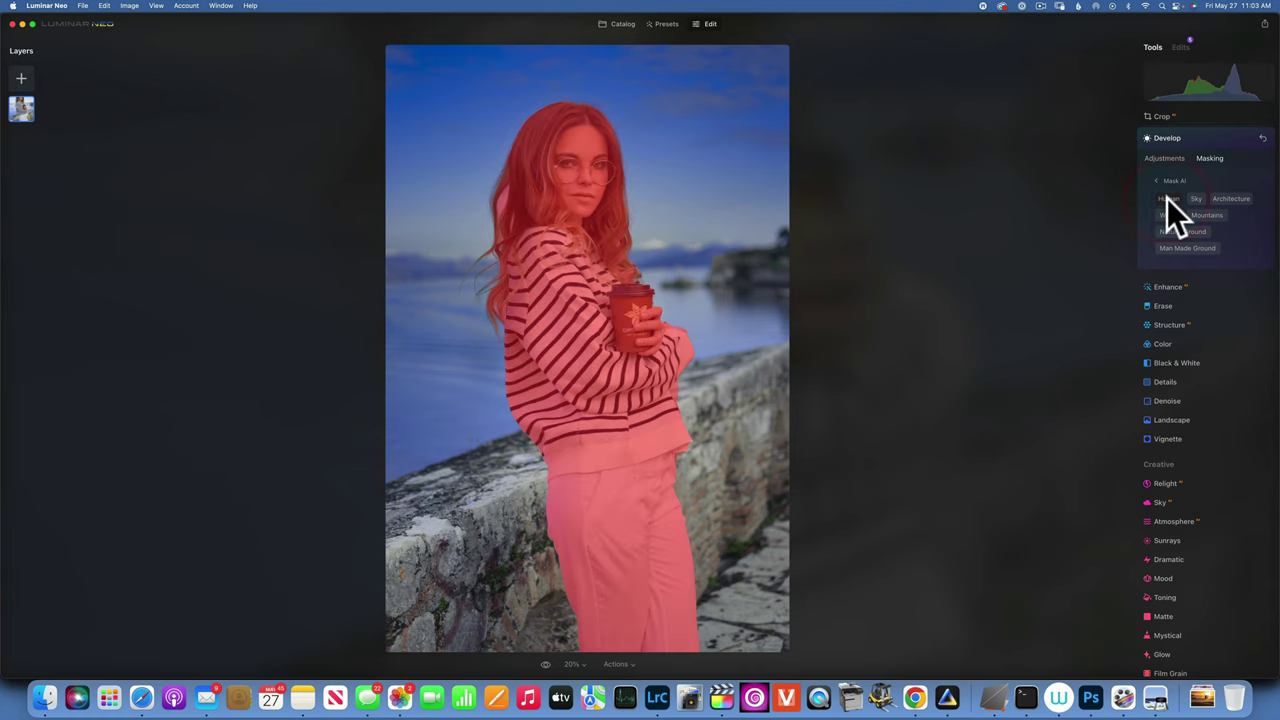
click(1167, 198)
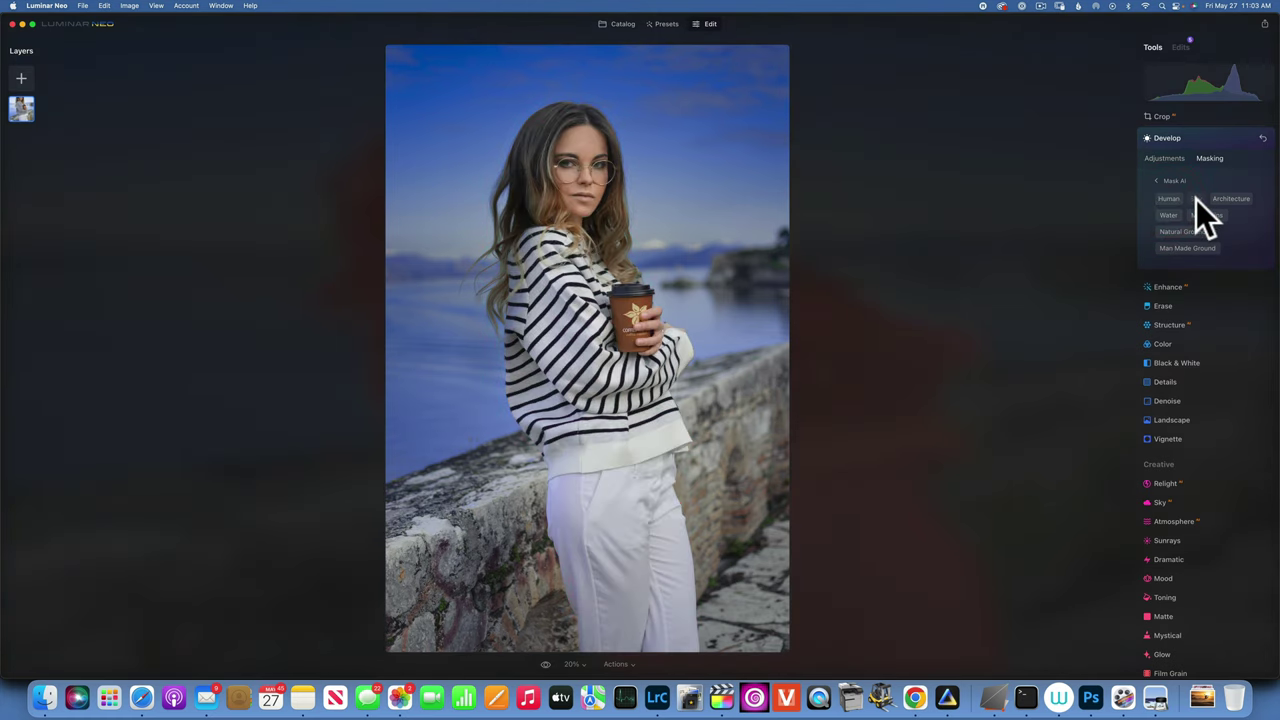
click(1196, 199)
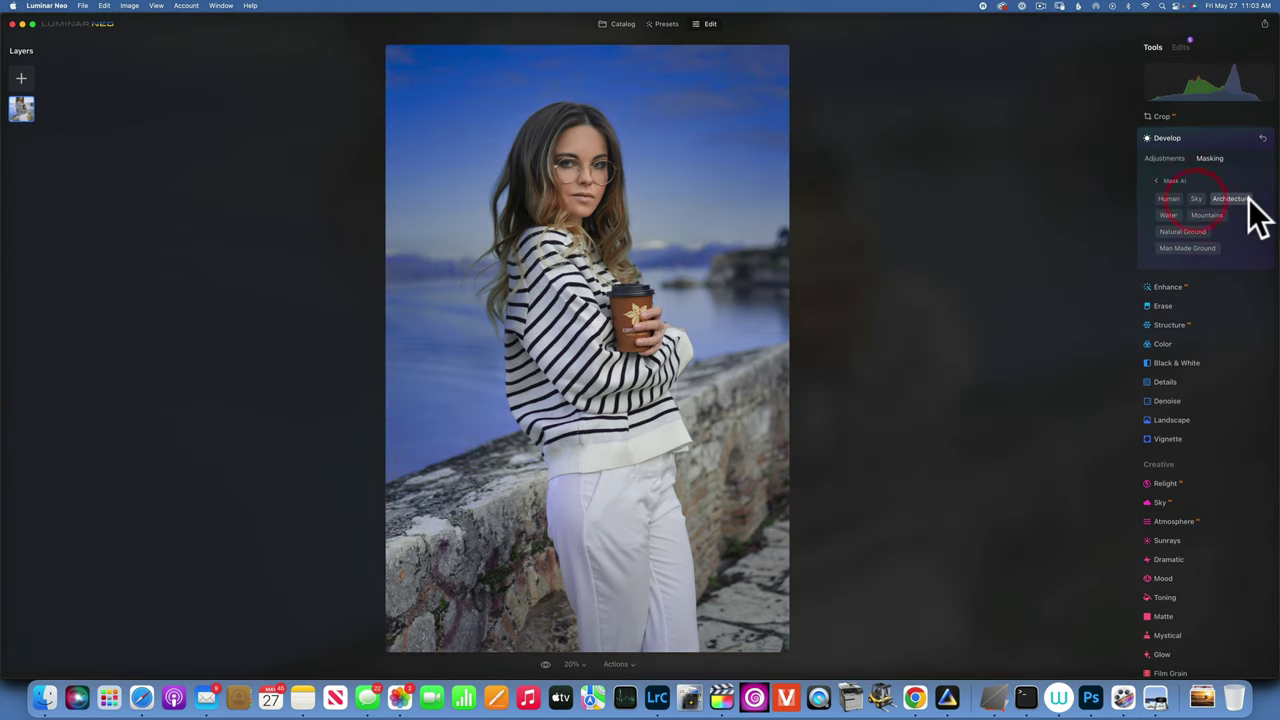
click(1238, 197)
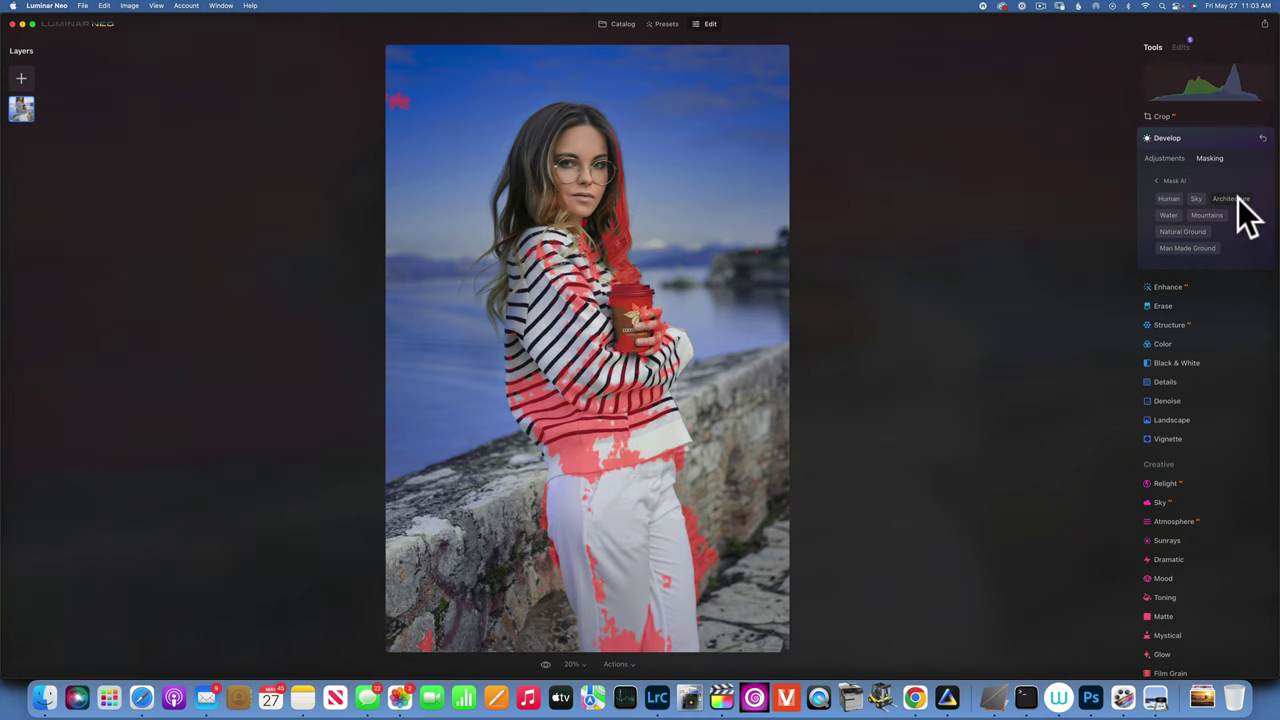
click(1238, 199)
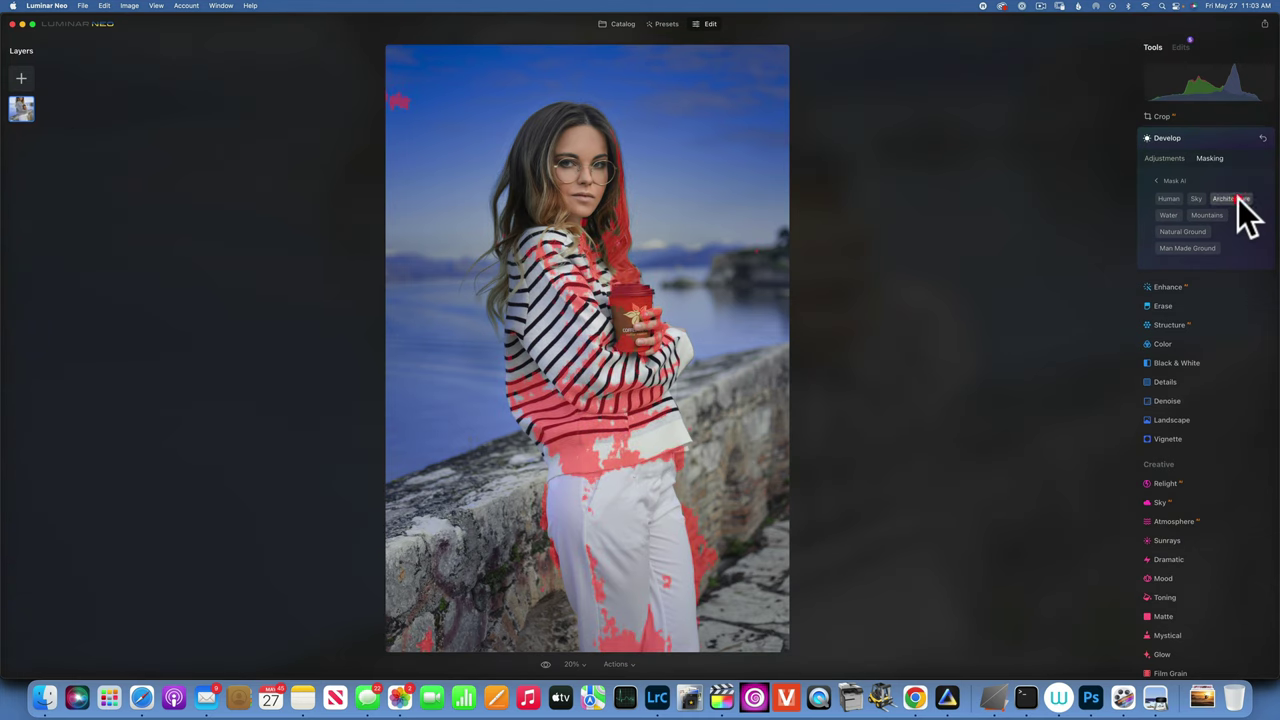
click(1183, 248)
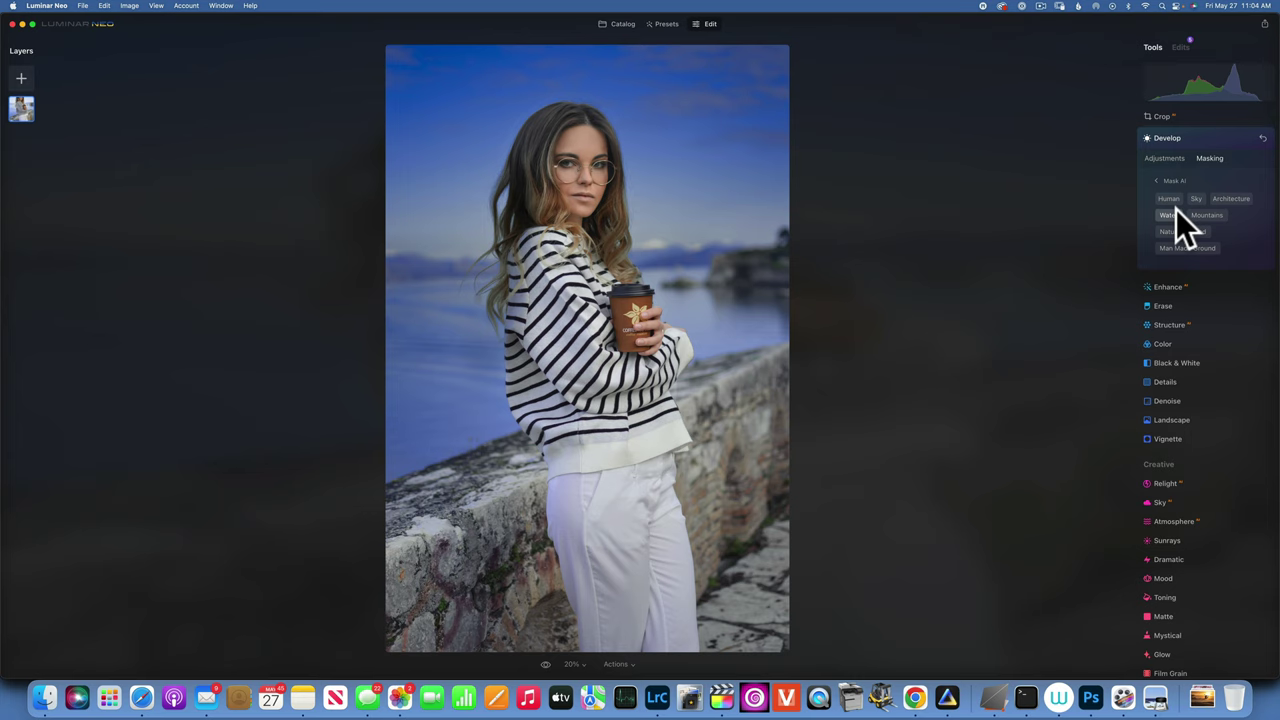
click(1155, 178)
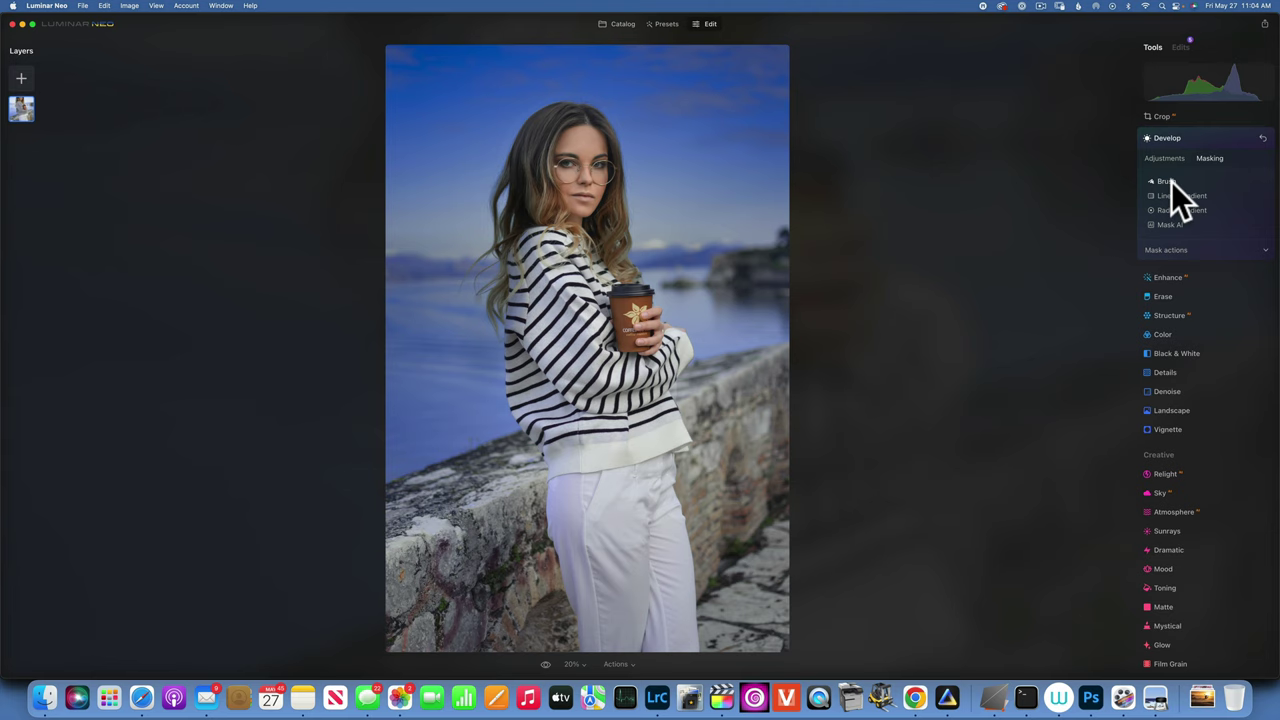
- Try filling the new Develop mask across the whole photo with its overlay shown, and clear the mask
click(1203, 249)
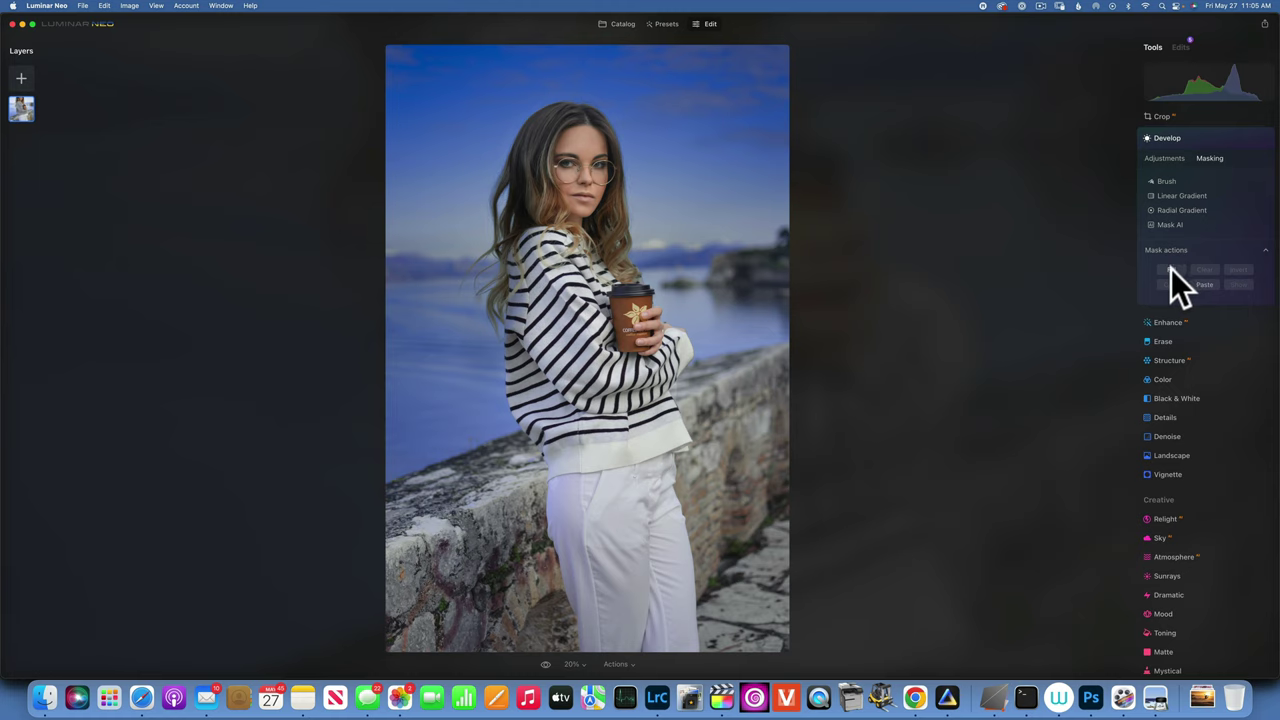
click(1172, 269)
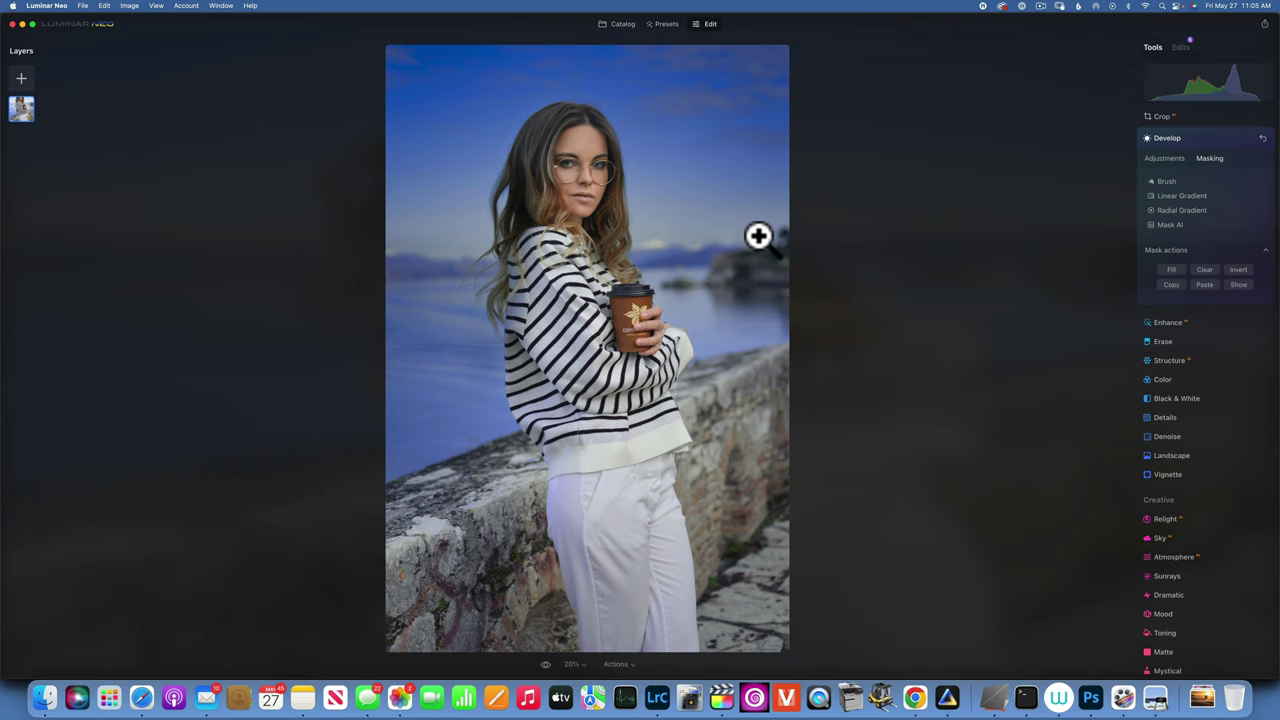
click(1238, 284)
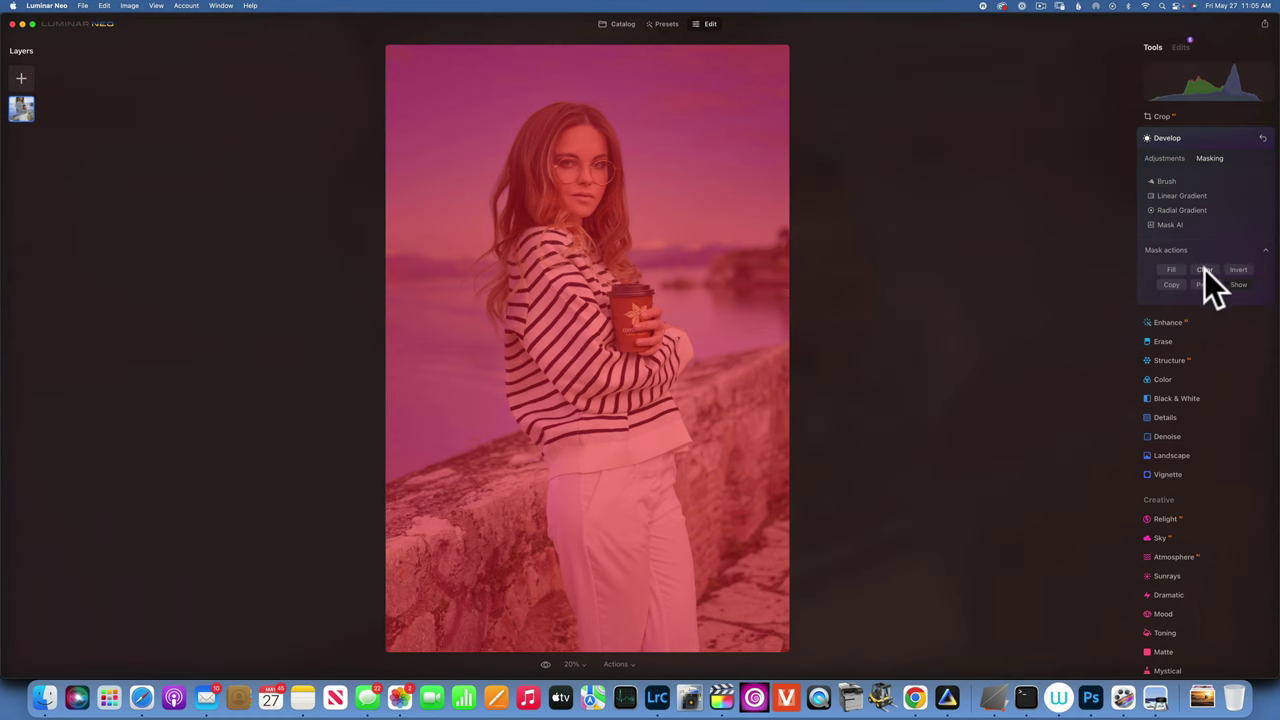
click(1204, 269)
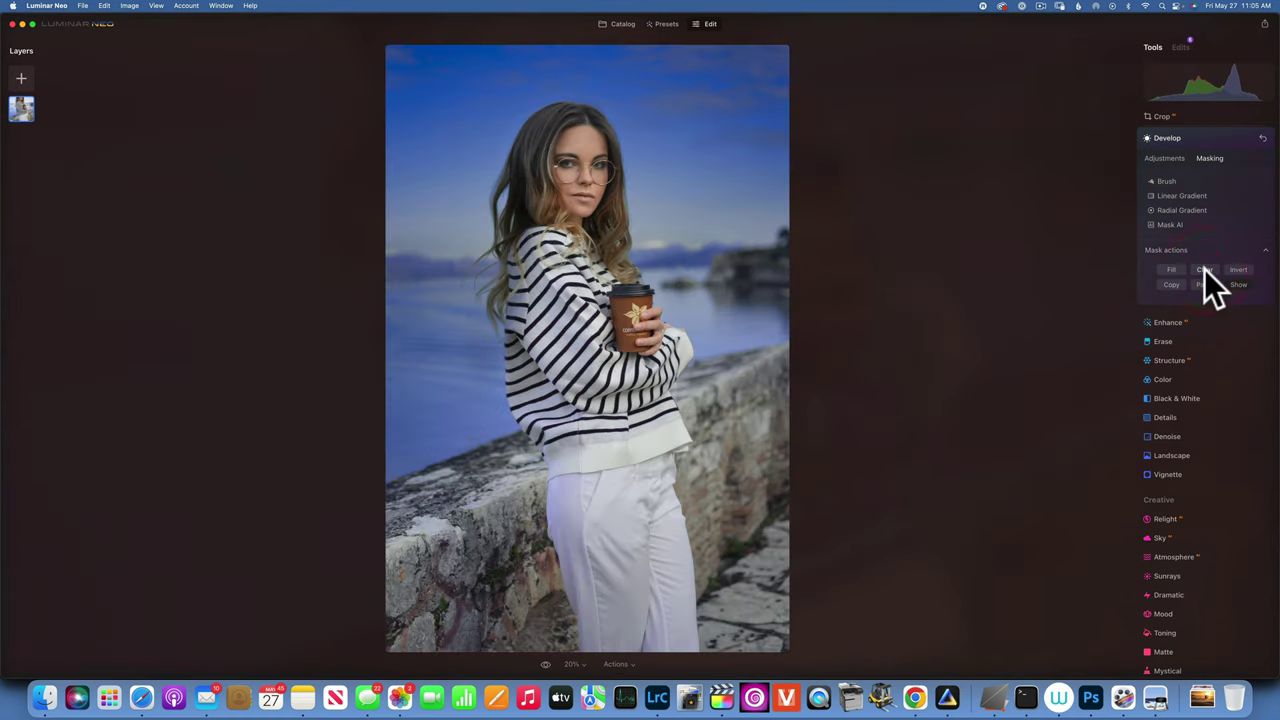
- Draw a large circular radial gradient mask for Develop centred on the woman's upper chest, and adjust its inner circle
click(1180, 210)
click(573, 236)
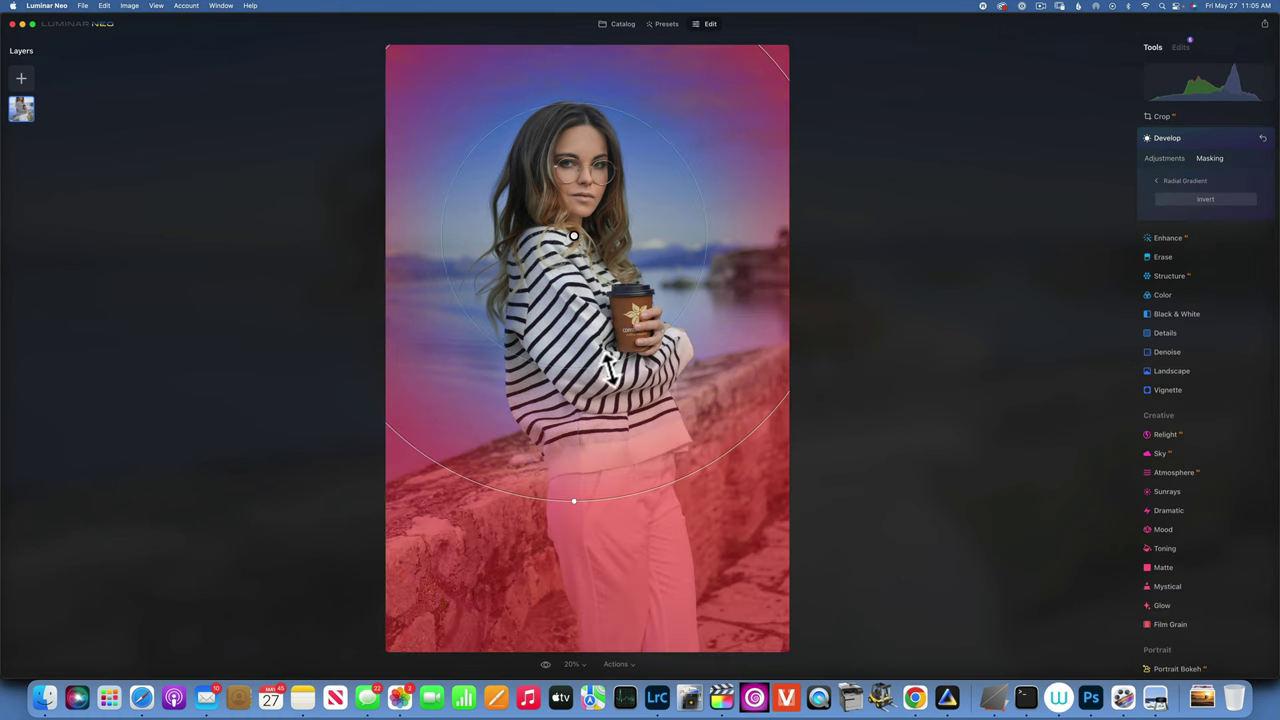
drag(612, 368, 611, 371)
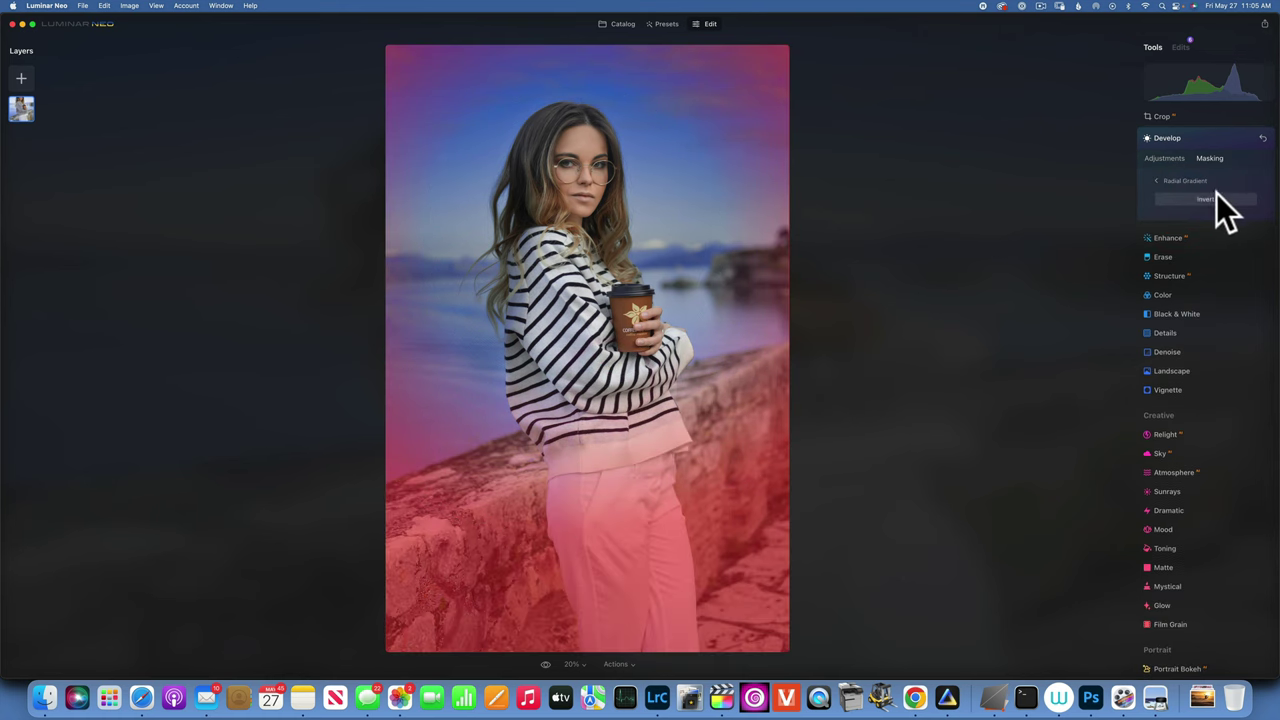
click(1156, 178)
- Try inverting the radial Develop mask, and invert it back
click(1206, 251)
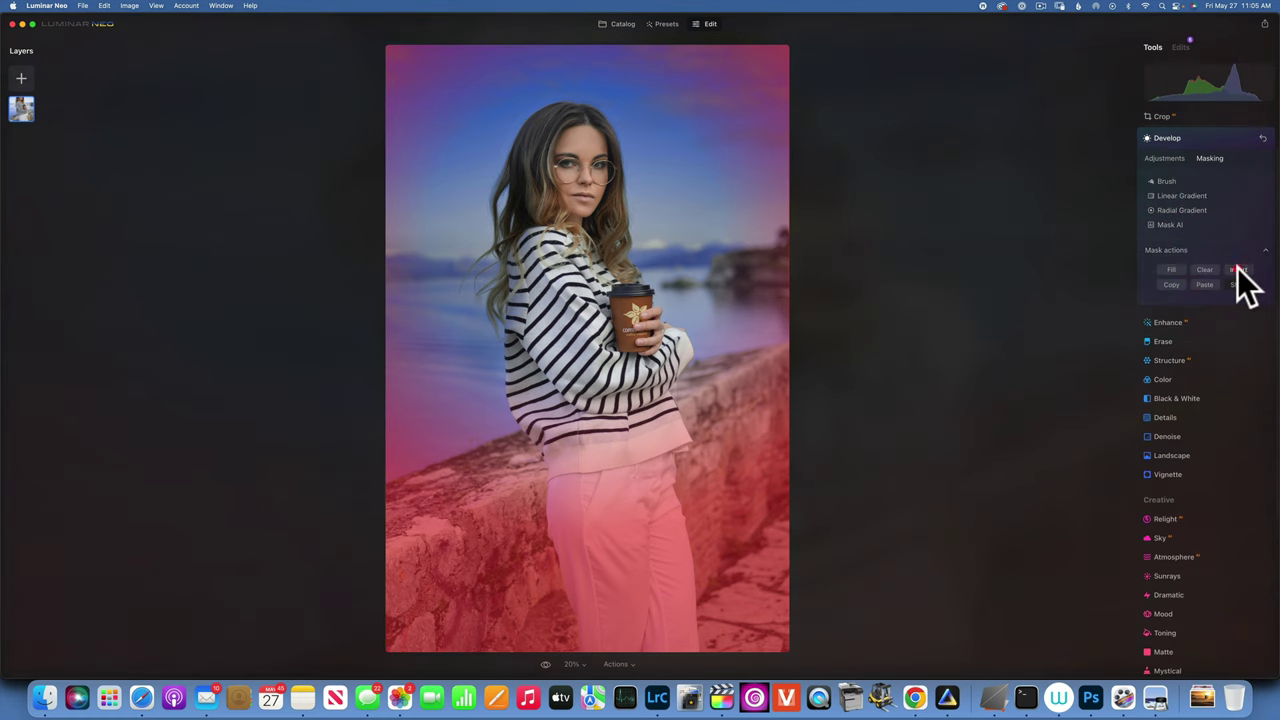
click(1238, 270)
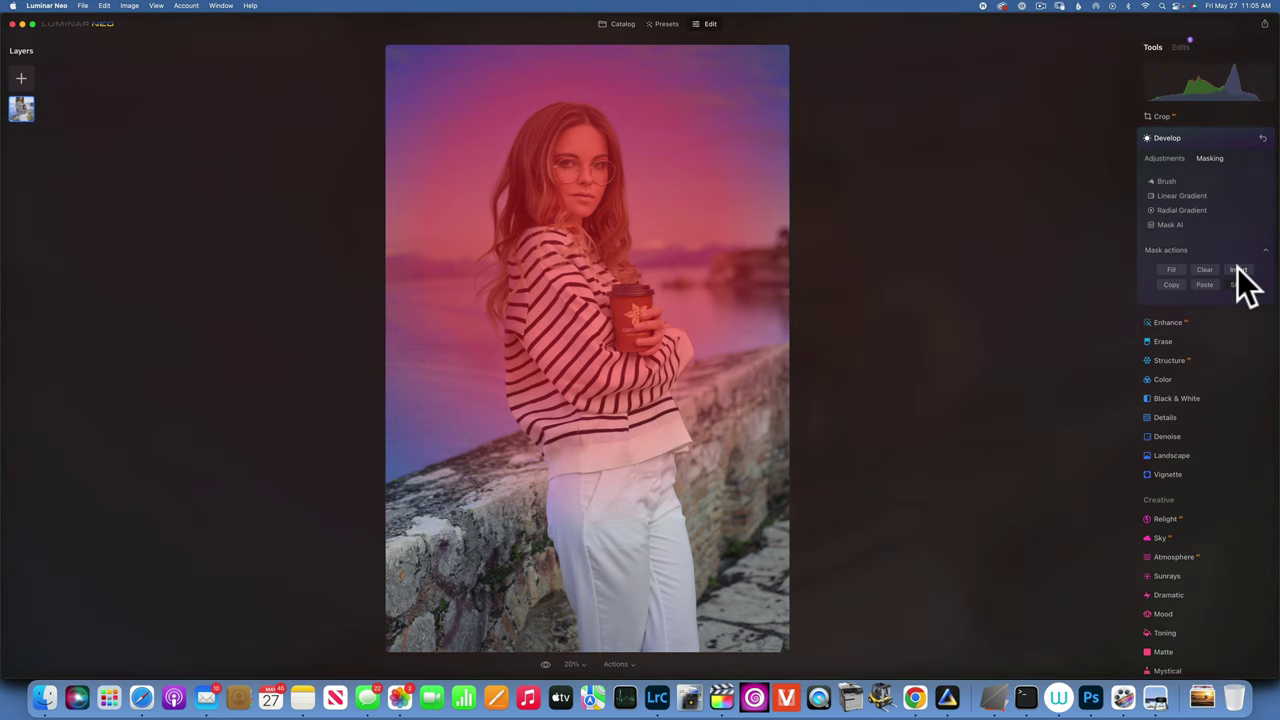
click(1238, 270)
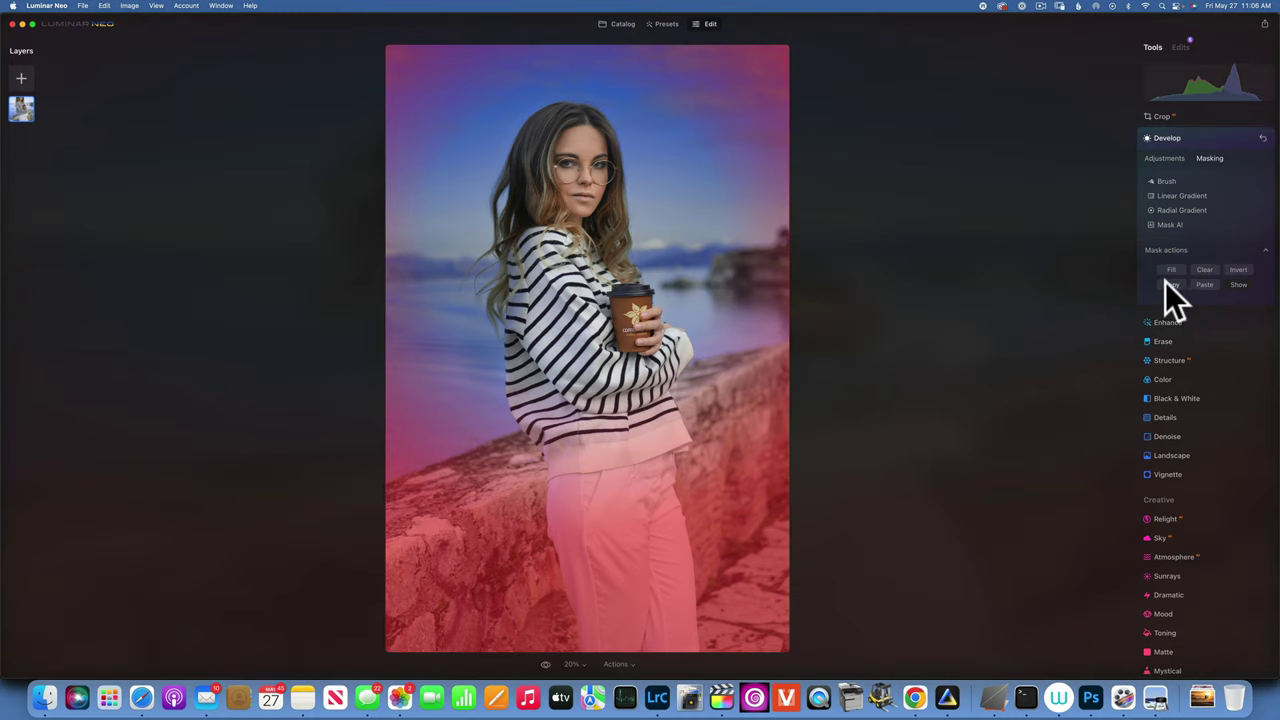
- Toggle the Develop mask's red overlay, leaving it hidden
click(1240, 285)
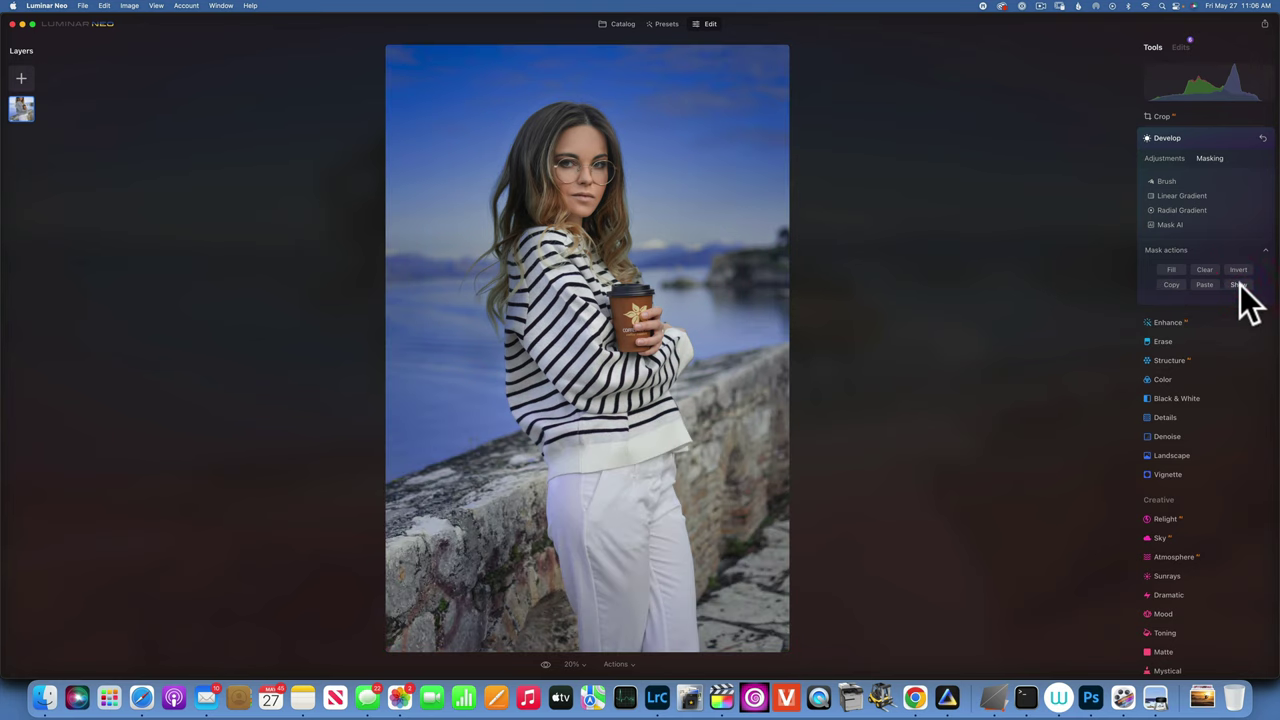
click(1240, 285)
click(1240, 285)
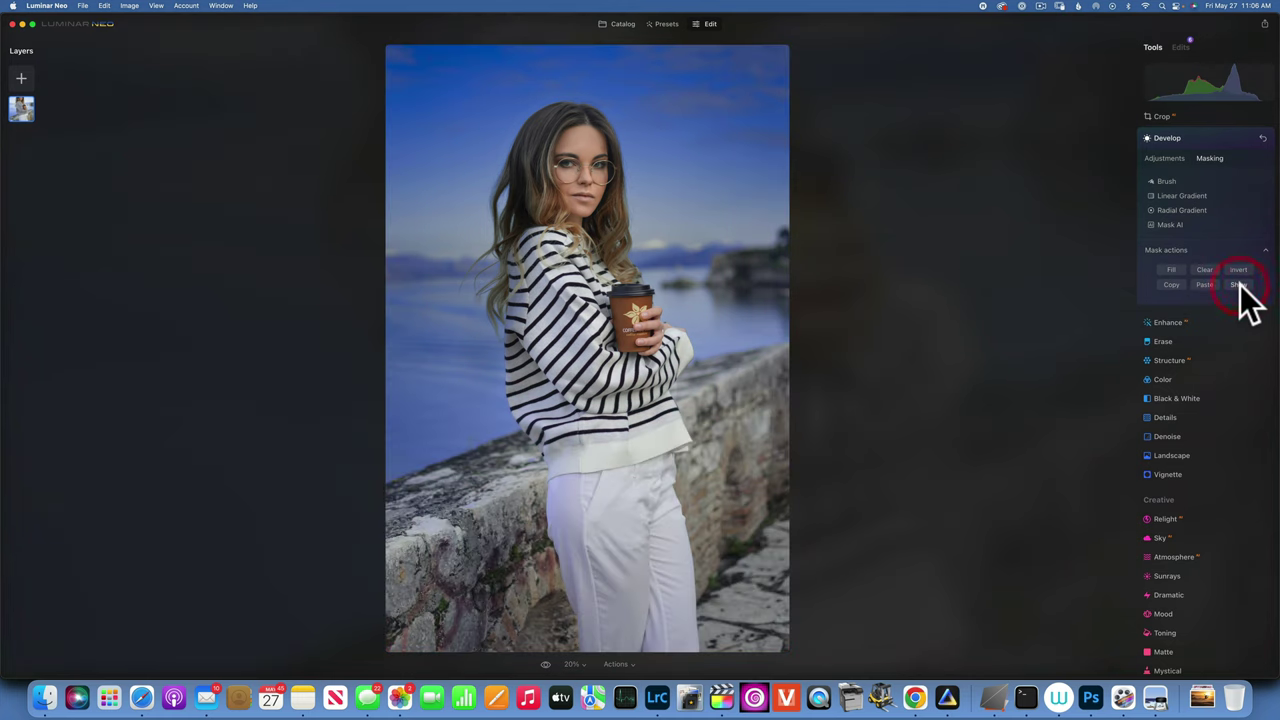
- Switch the red overlay of the Develop mask on and off several more times, ending with it hidden
click(1240, 285)
click(1240, 285)
click(1240, 285)
click(1240, 285)
click(1240, 285)
click(1240, 285)
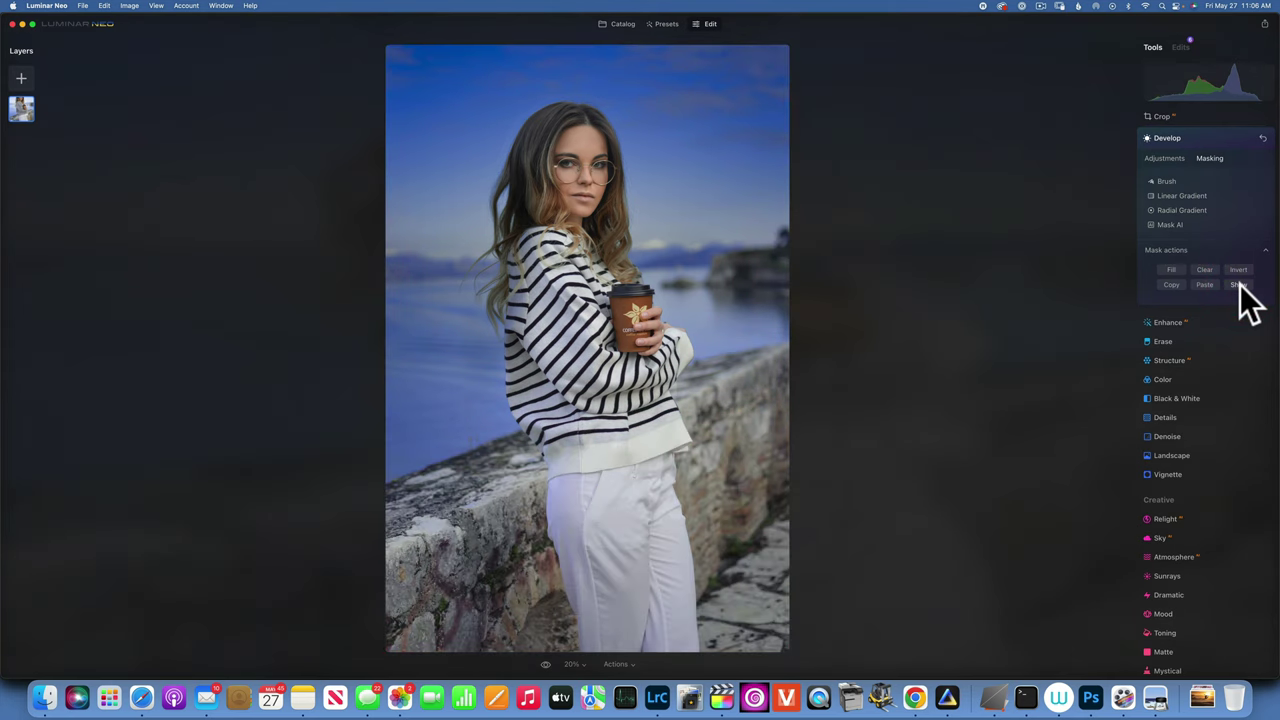
- Leave the Develop masking options, view the Details tool's adjustments briefly, and collapse both tools
click(1176, 140)
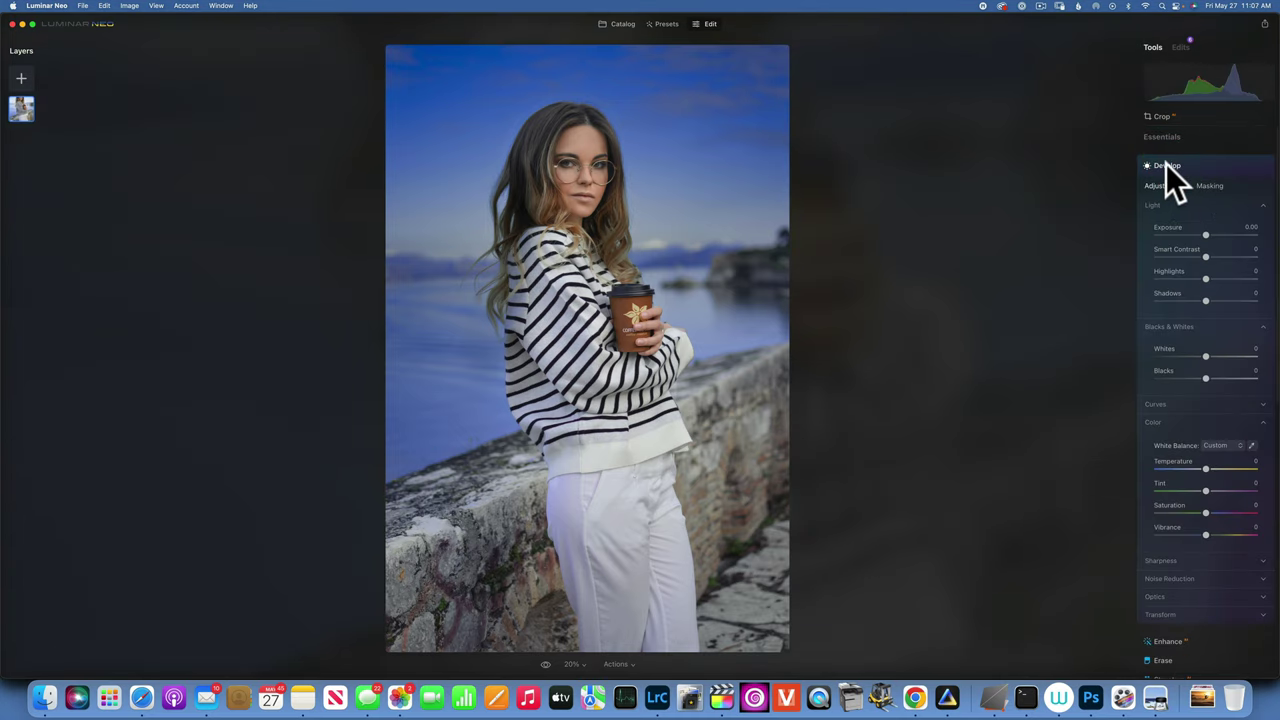
click(1166, 164)
click(1166, 278)
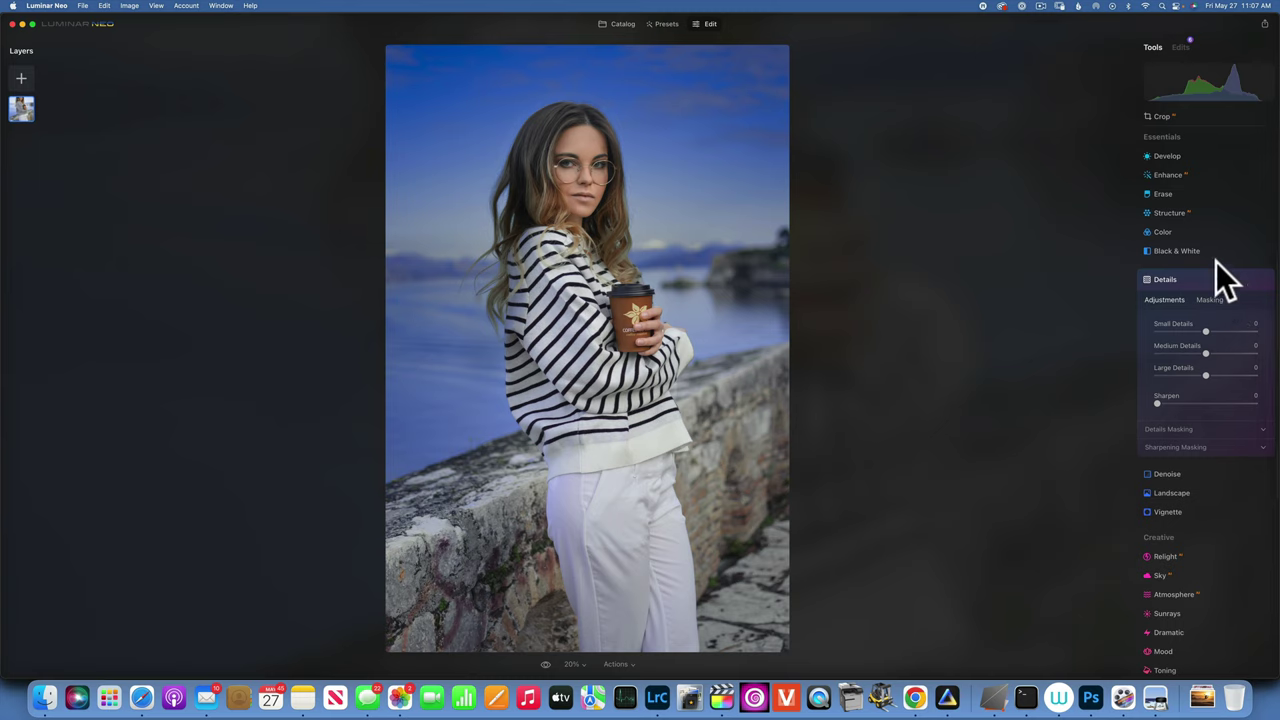
click(1172, 281)
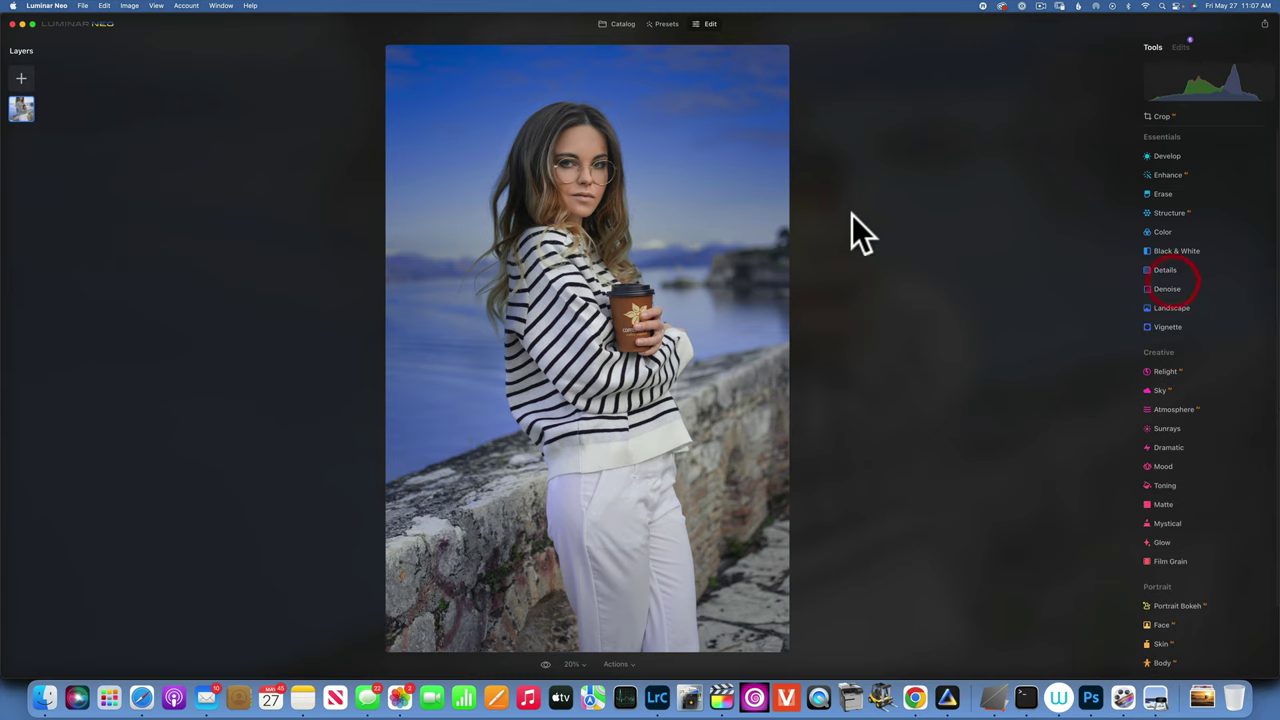
- Add the teal gradient image from My Images as a new layer above the portrait, and select that layer
click(22, 78)
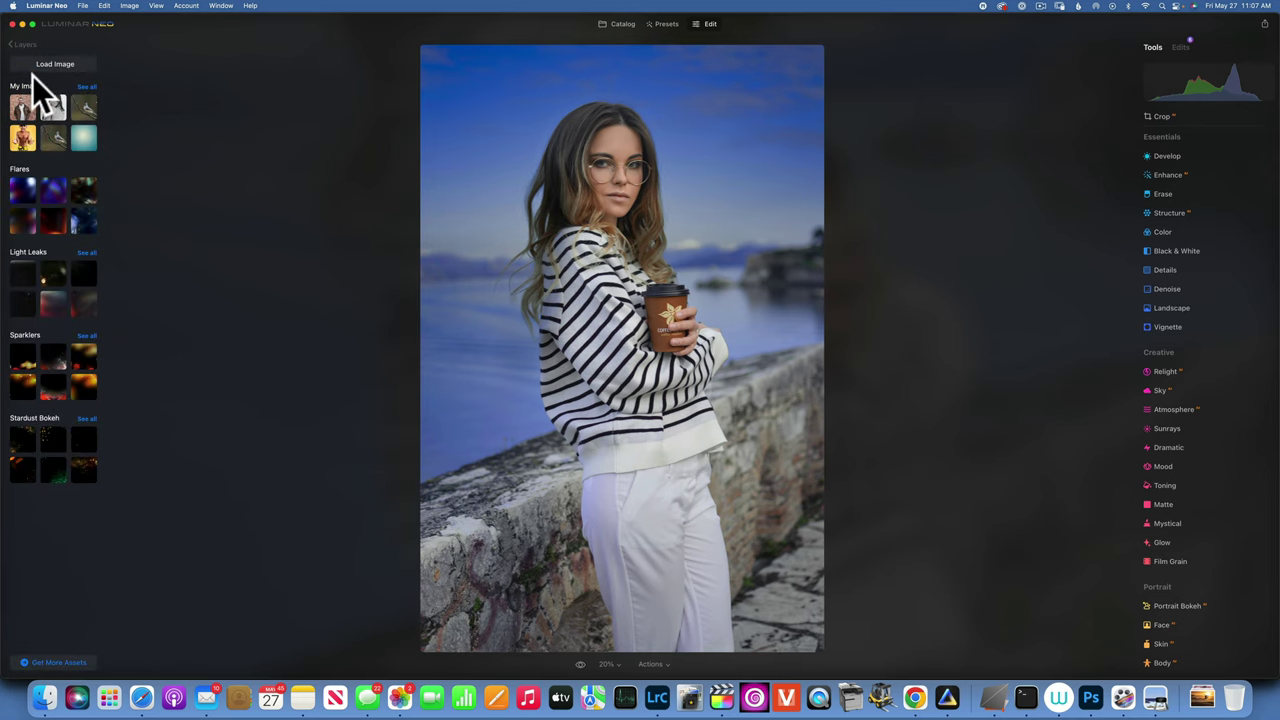
click(84, 136)
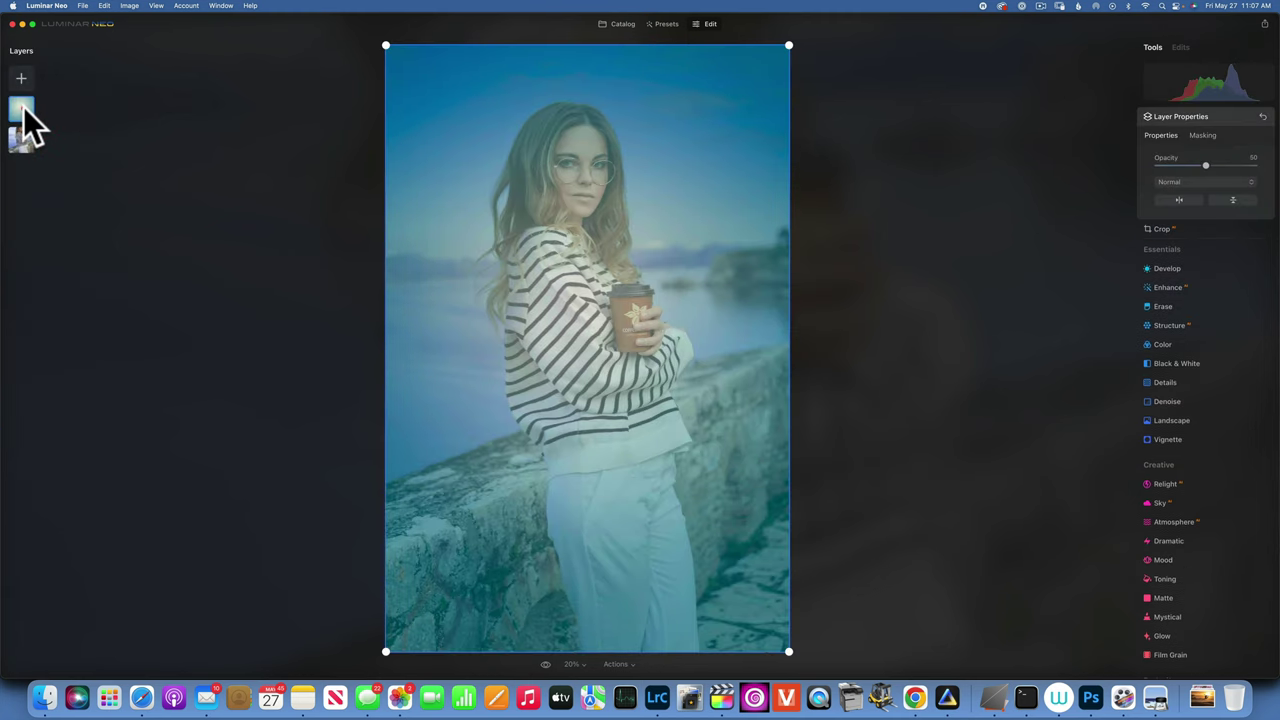
click(23, 108)
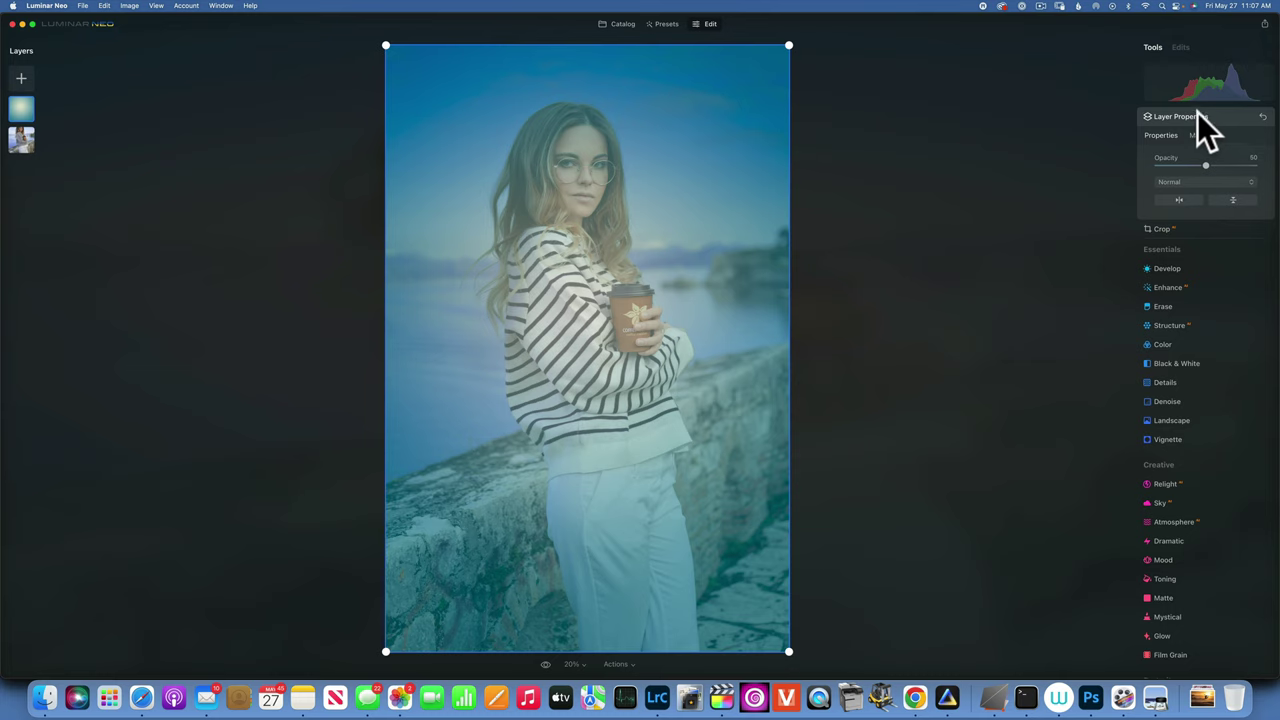